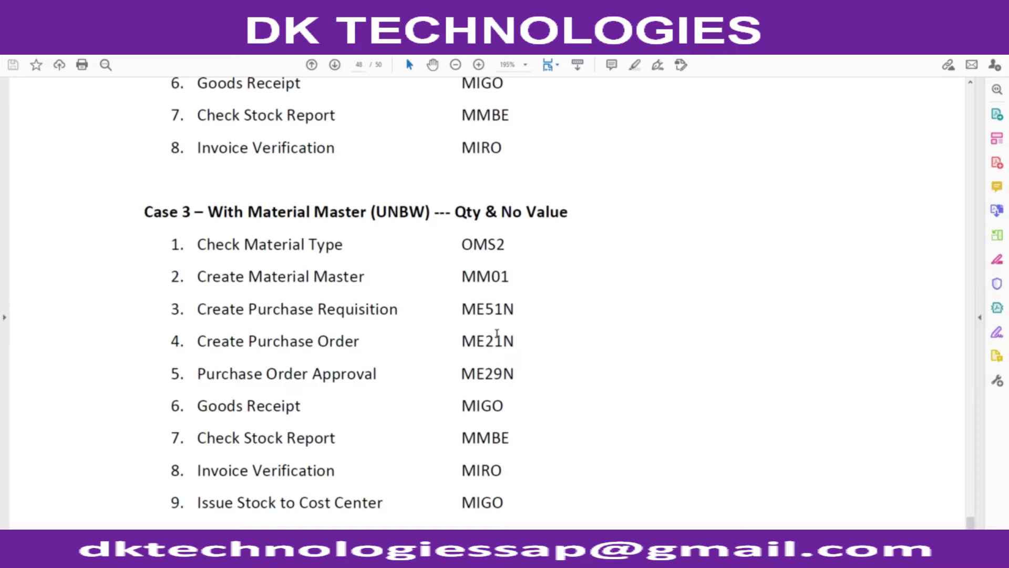
Highlight 'No Qty & No Value' in the Case 2 heading of the PDF
scroll(491, 316, up, 5)
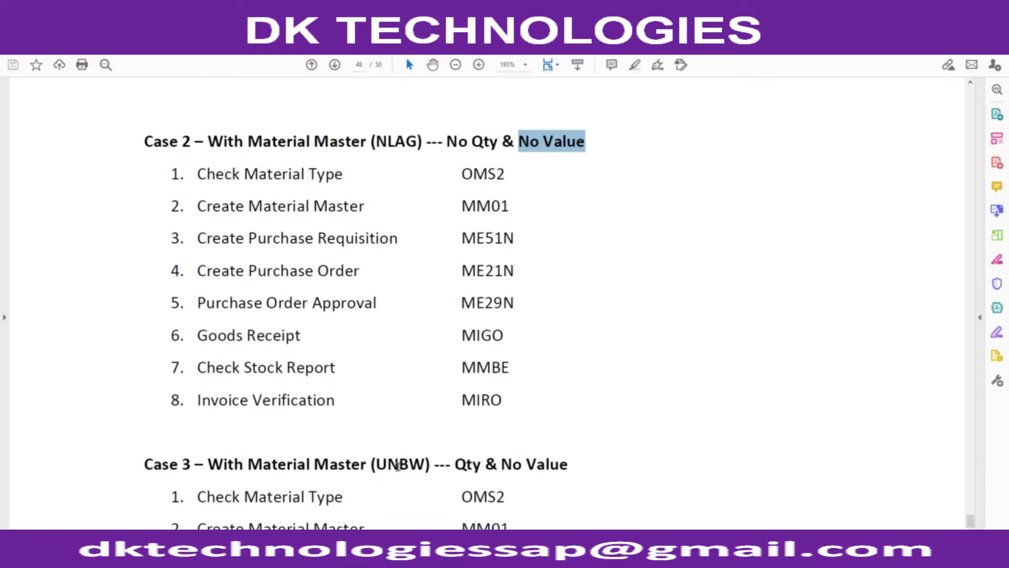
drag(577, 143, 543, 153)
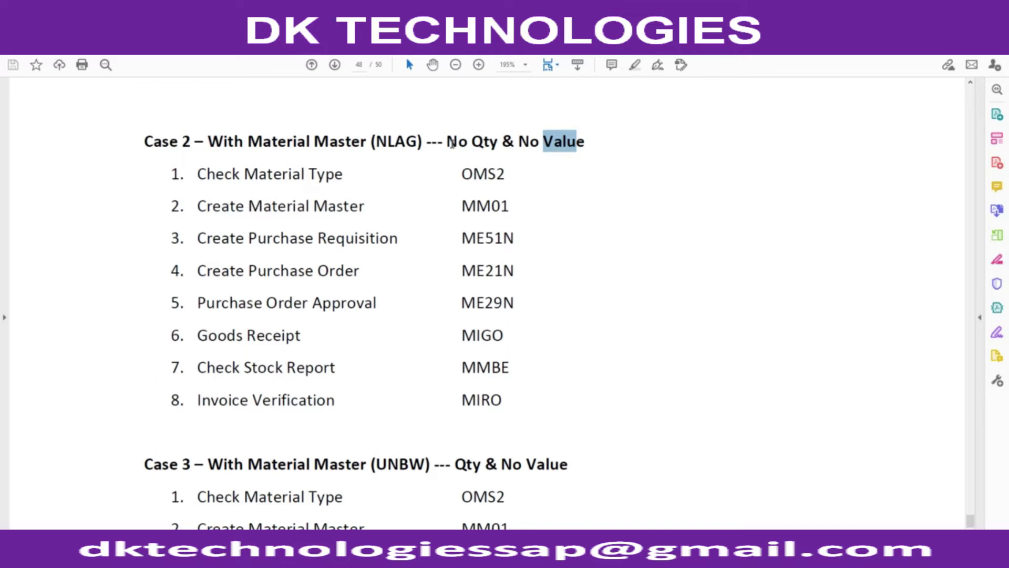
drag(452, 143, 585, 142)
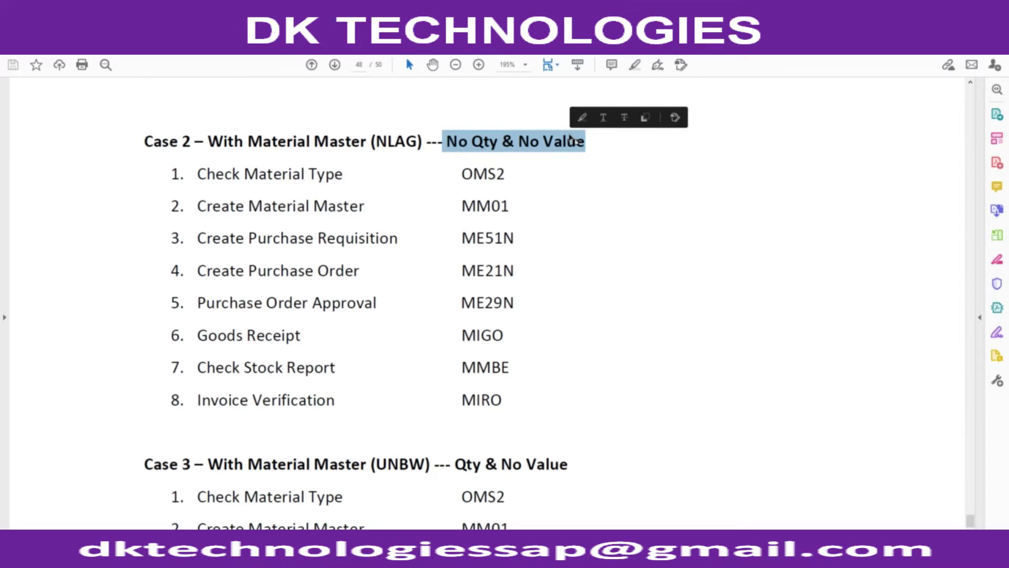
Highlight 'Qty', 'No Value' and 'UNBW' in the Case 3 heading
scroll(509, 245, down, 2)
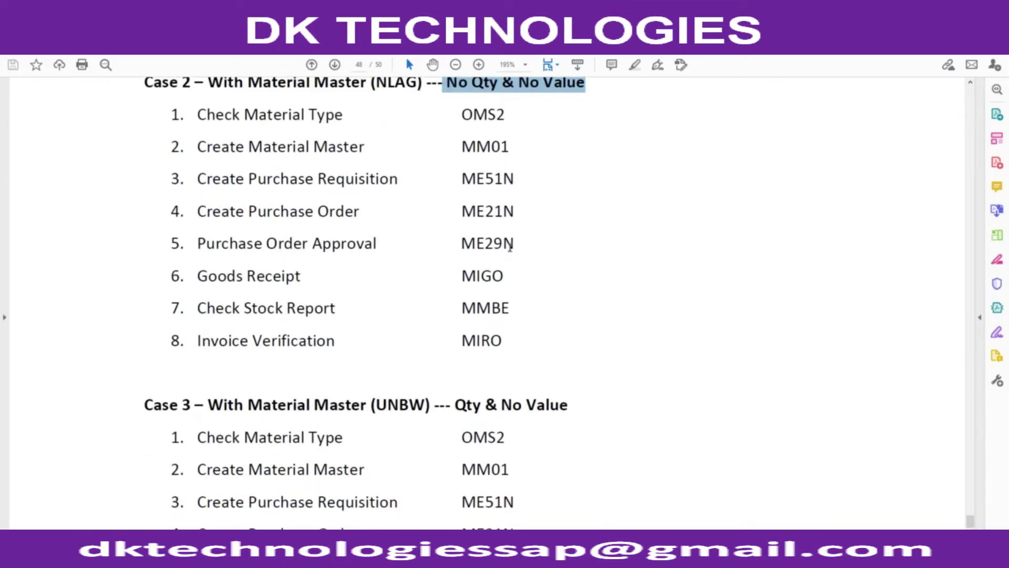
scroll(509, 247, down, 7)
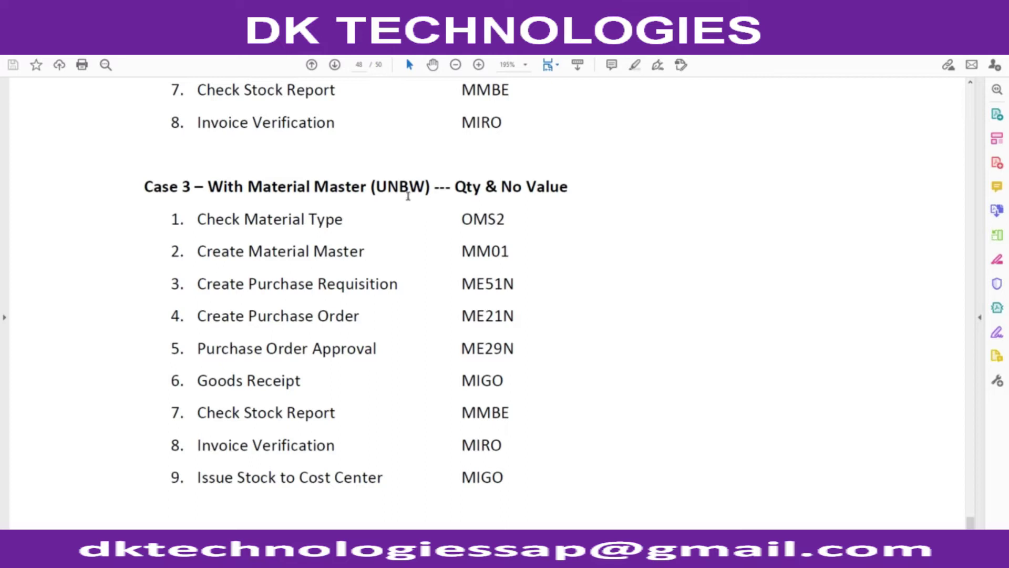
double_click(468, 187)
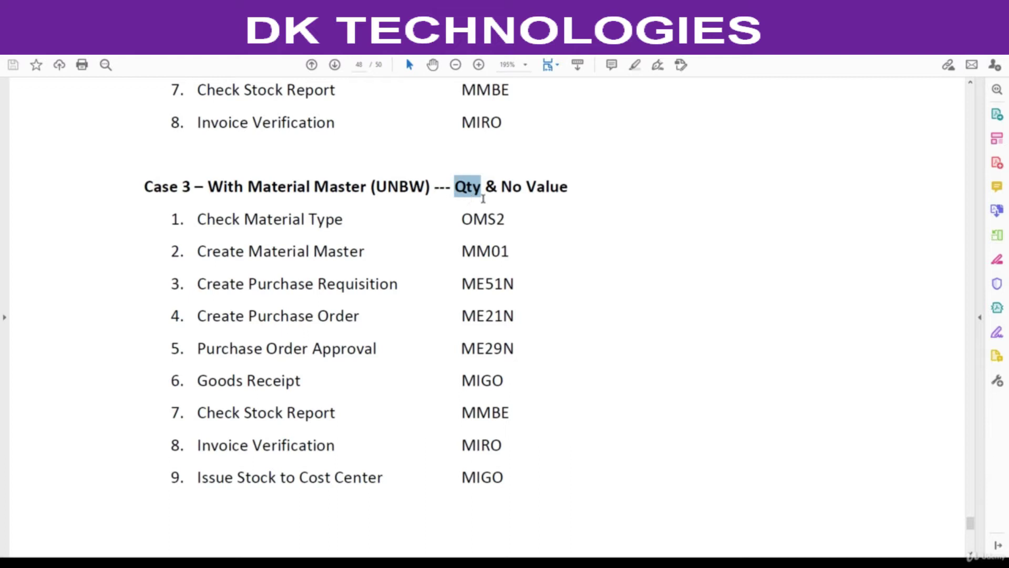
drag(502, 187, 571, 187)
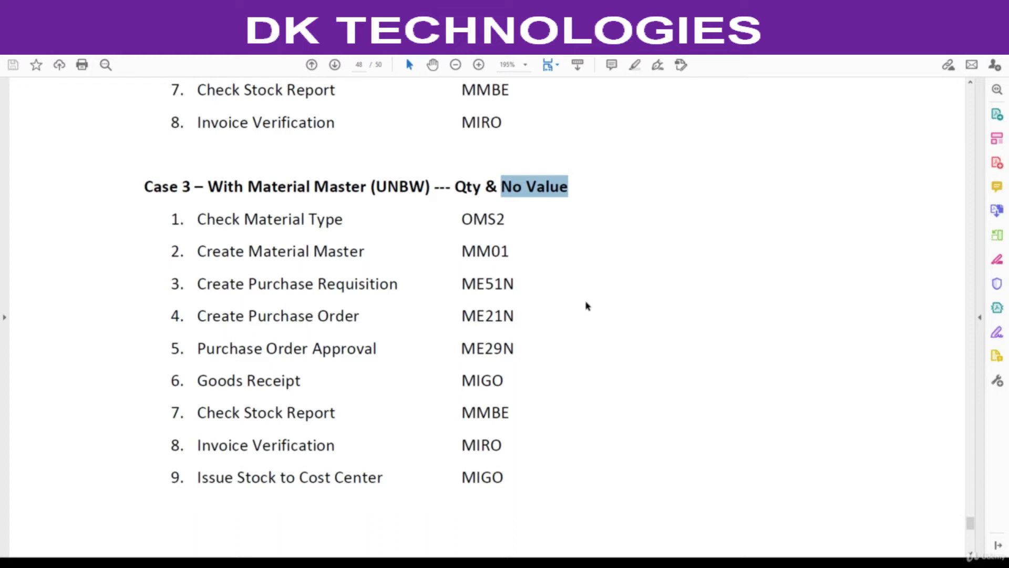
drag(376, 189, 425, 187)
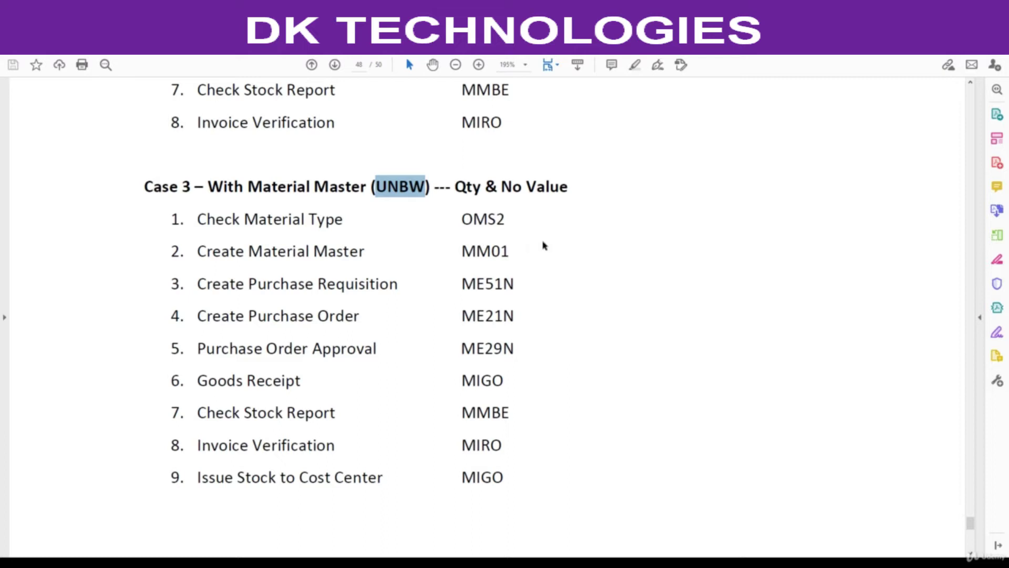
Highlight OMS2 as the first Case 3 step, then bring the SAP window forward
scroll(544, 245, down, 1)
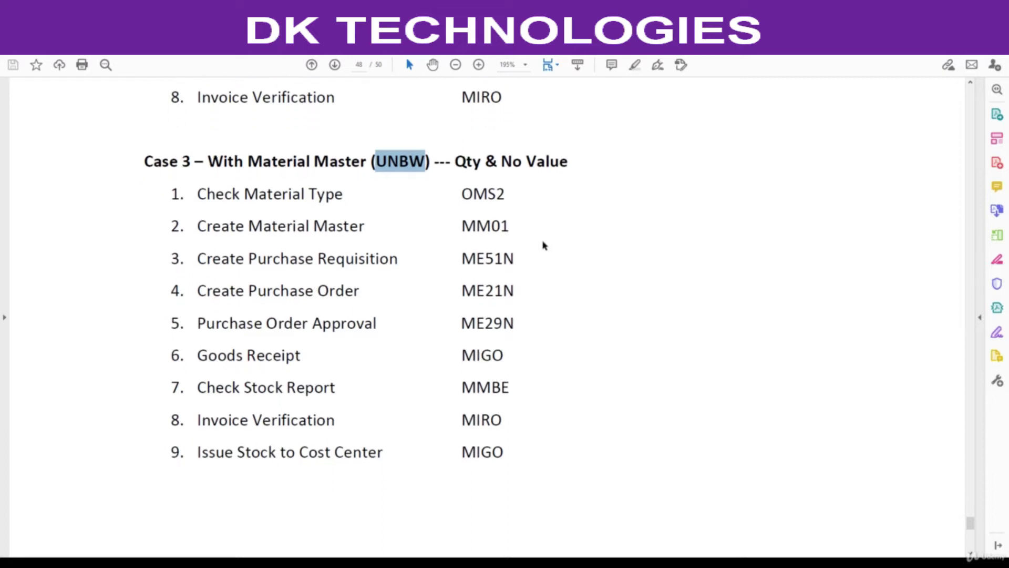
drag(463, 194, 505, 197)
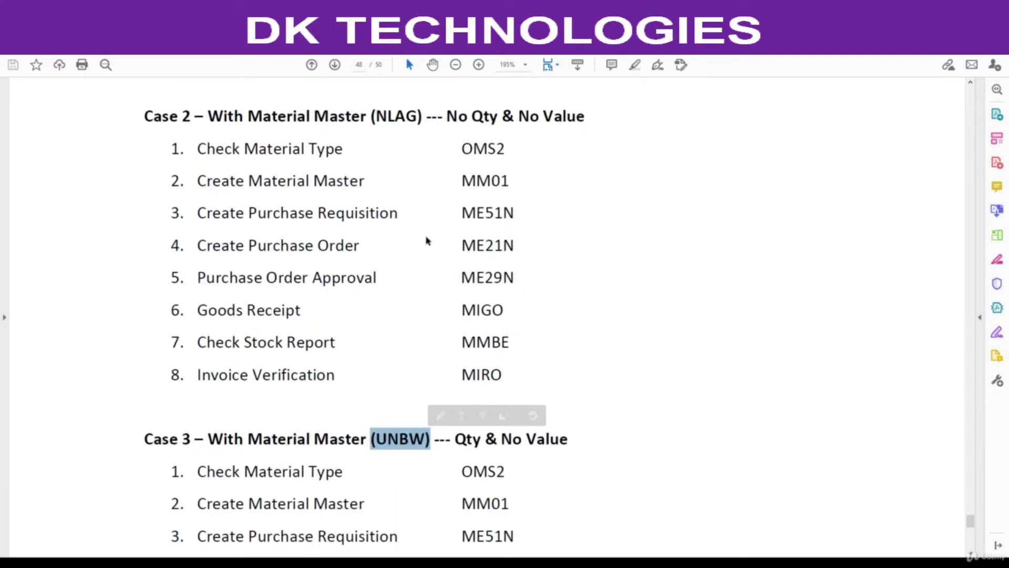
scroll(374, 317, up, 5)
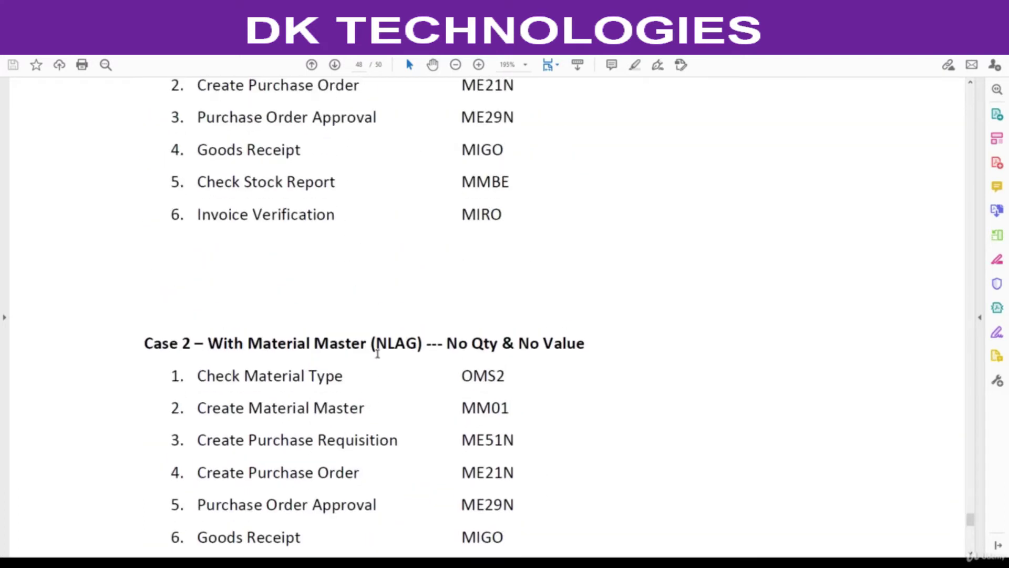
scroll(365, 387, down, 7)
scroll(367, 389, up, 3)
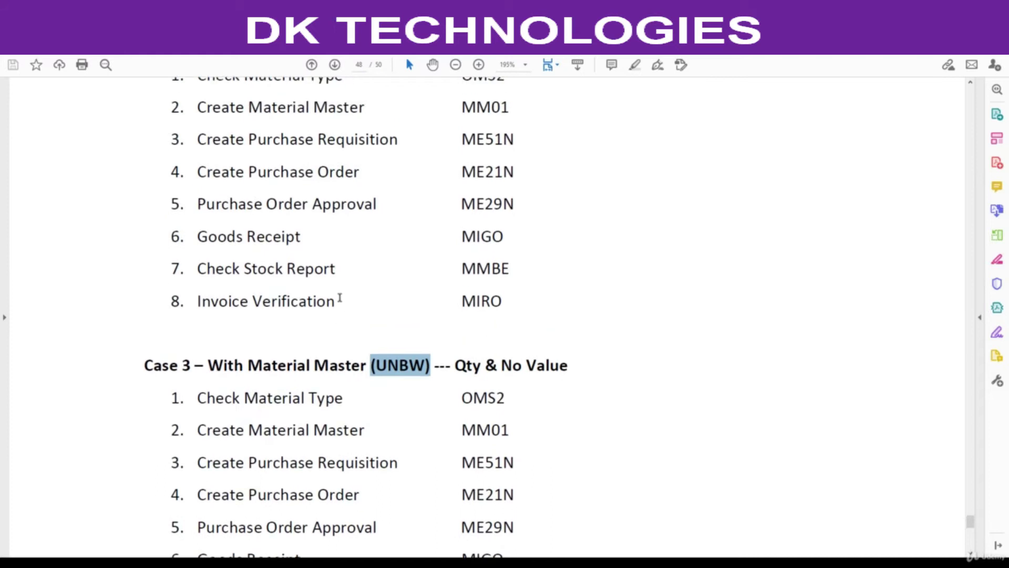
scroll(339, 297, up, 1)
scroll(373, 310, down, 3)
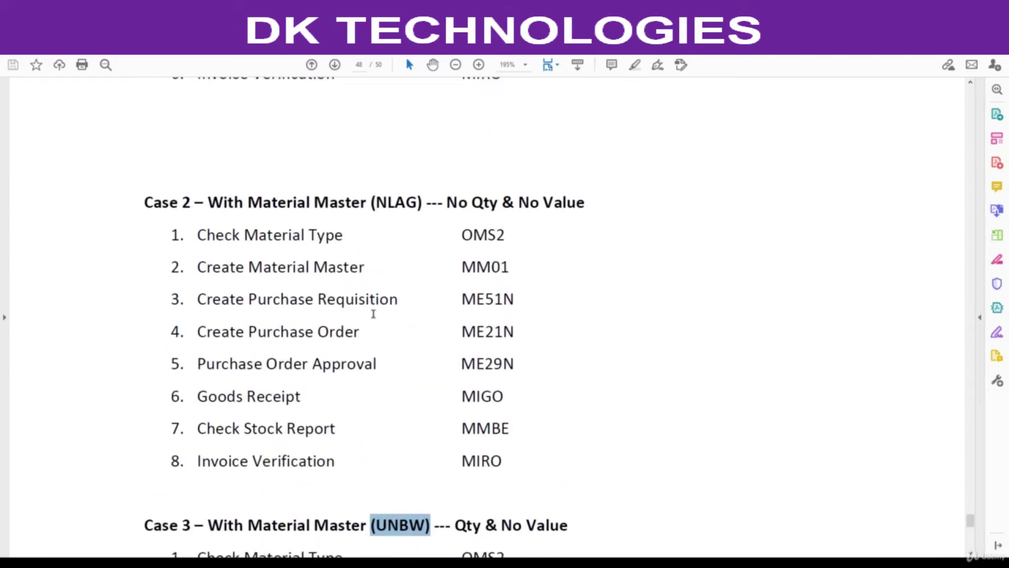
scroll(374, 314, down, 2)
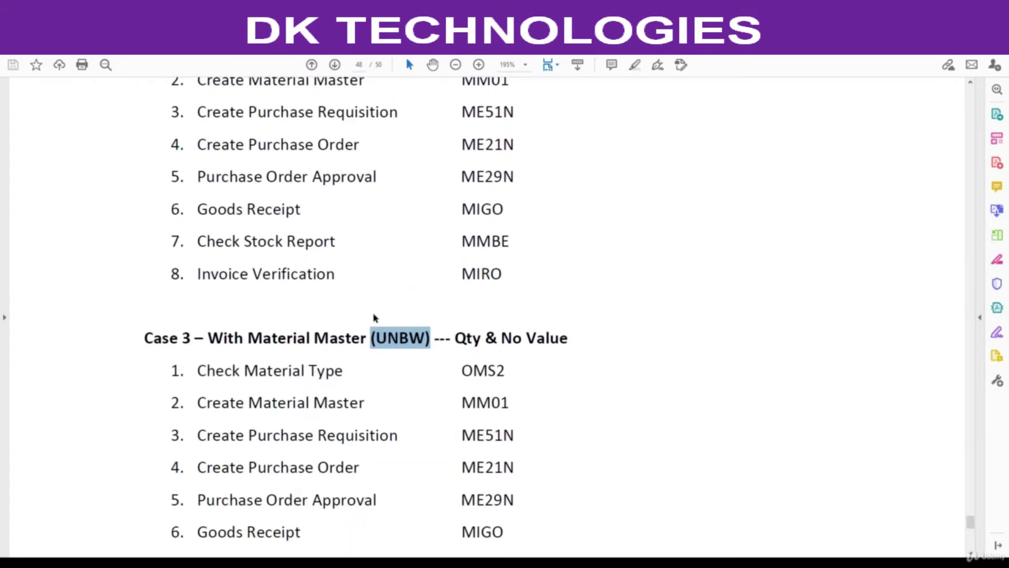
scroll(372, 313, down, 2)
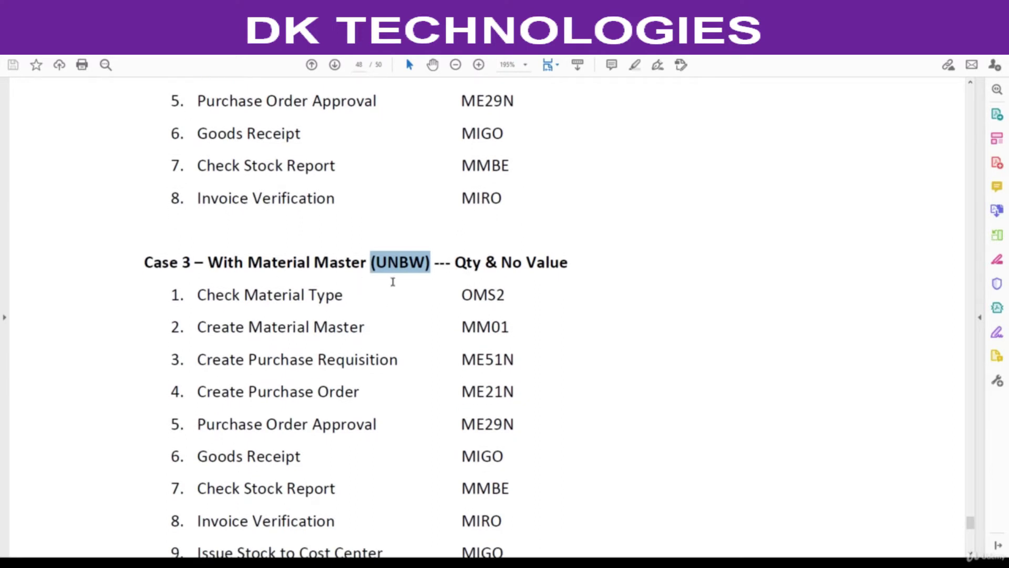
scroll(392, 281, down, 2)
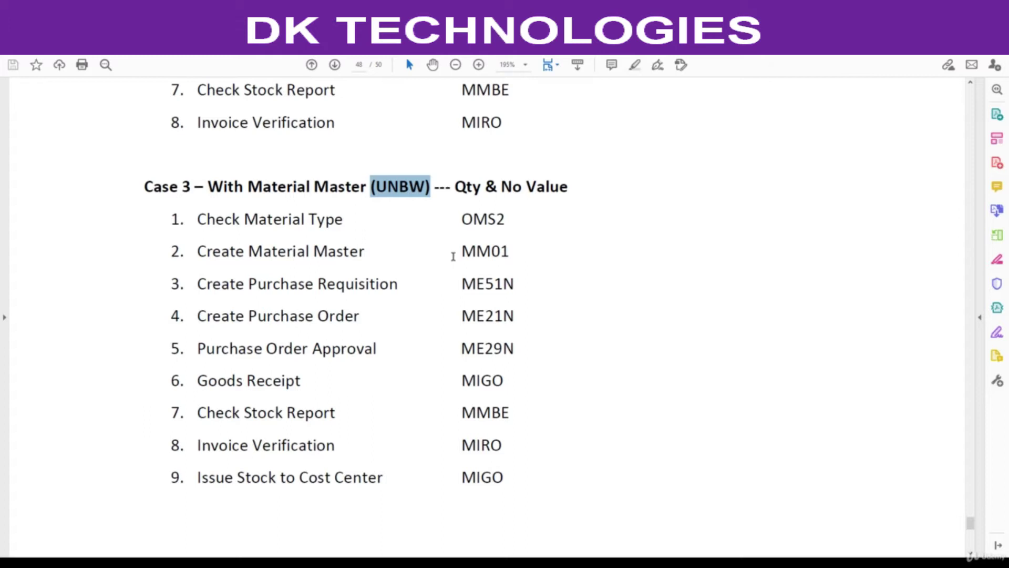
drag(461, 220, 507, 223)
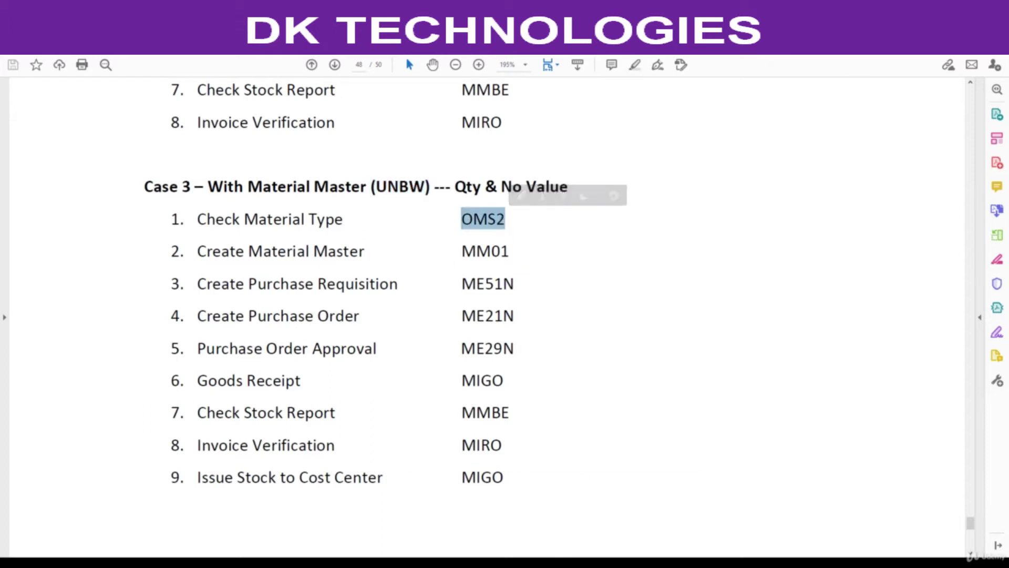
click(649, 517)
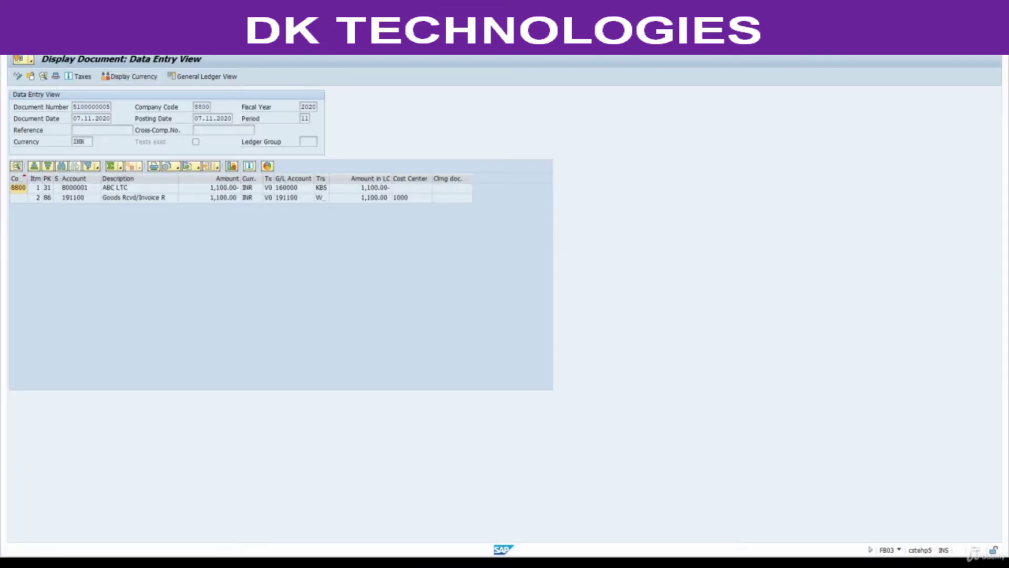
Run OMS2 and position the material types list on UNBW Non-valuated material
key(Return)
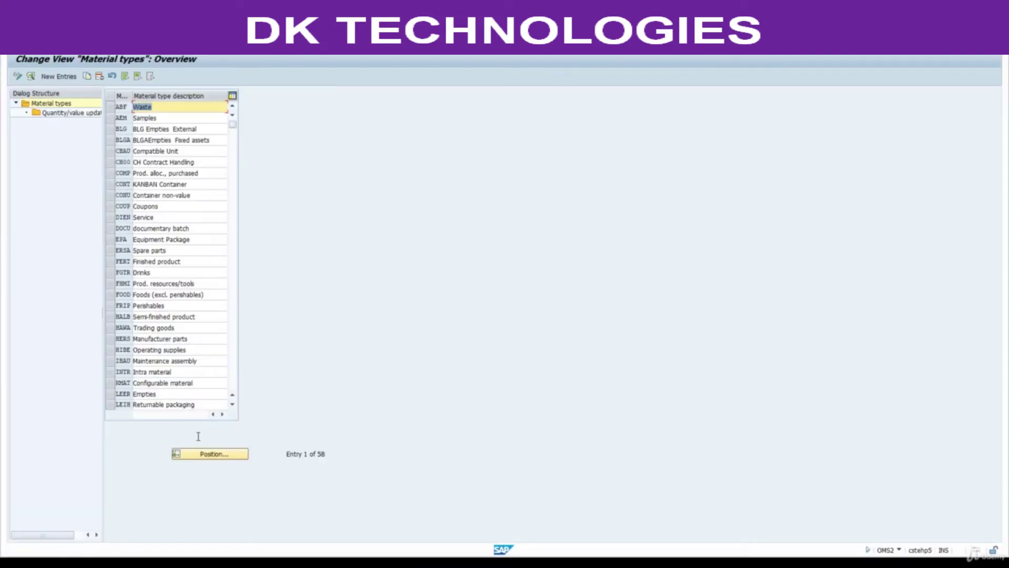
click(205, 454)
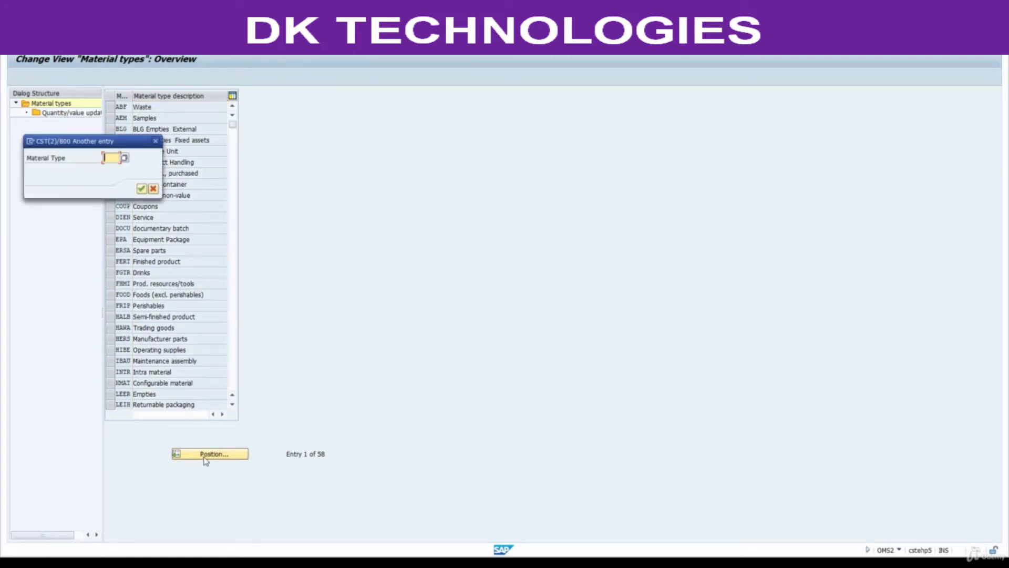
text(unbw)
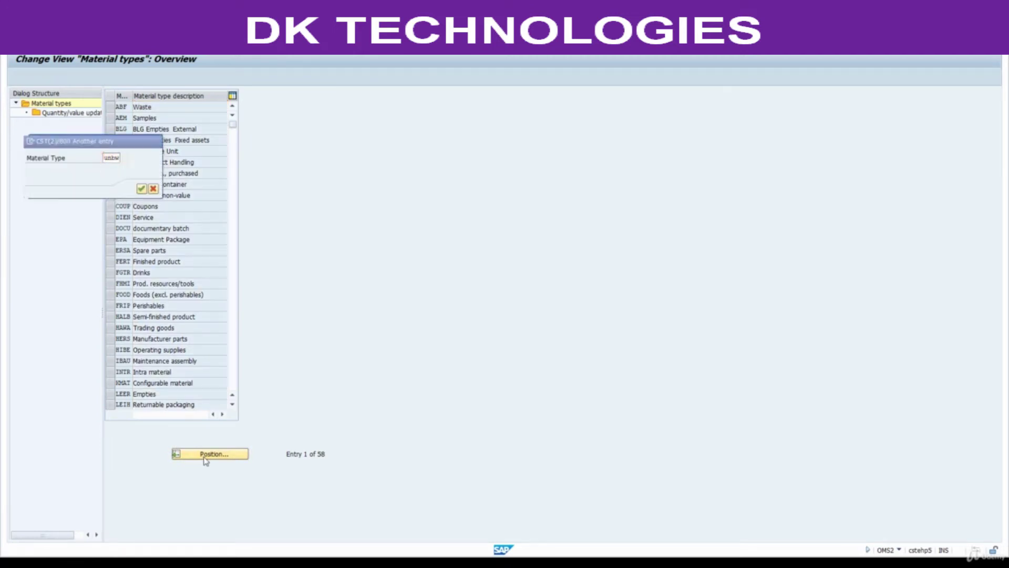
key(Return)
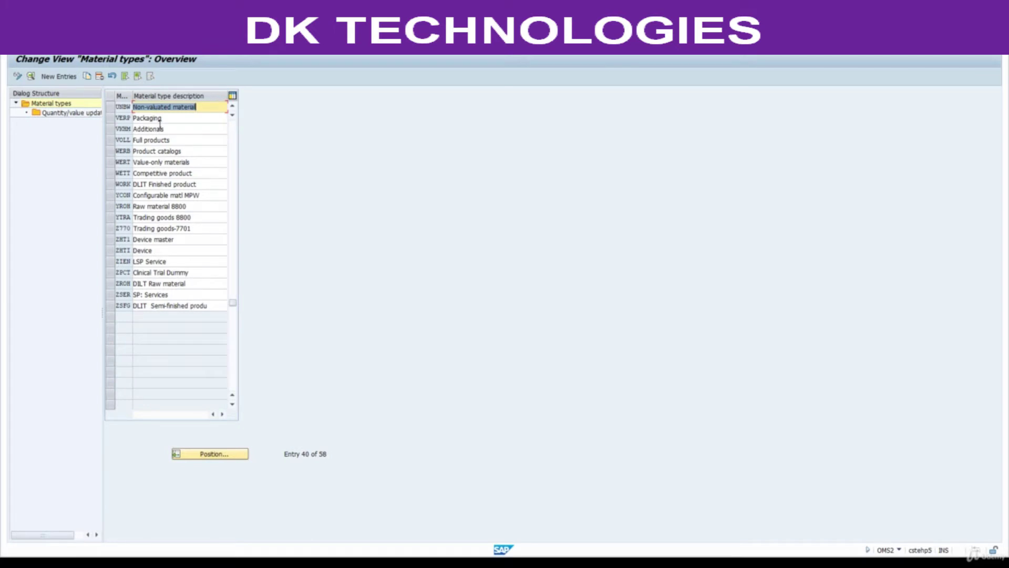
click(110, 107)
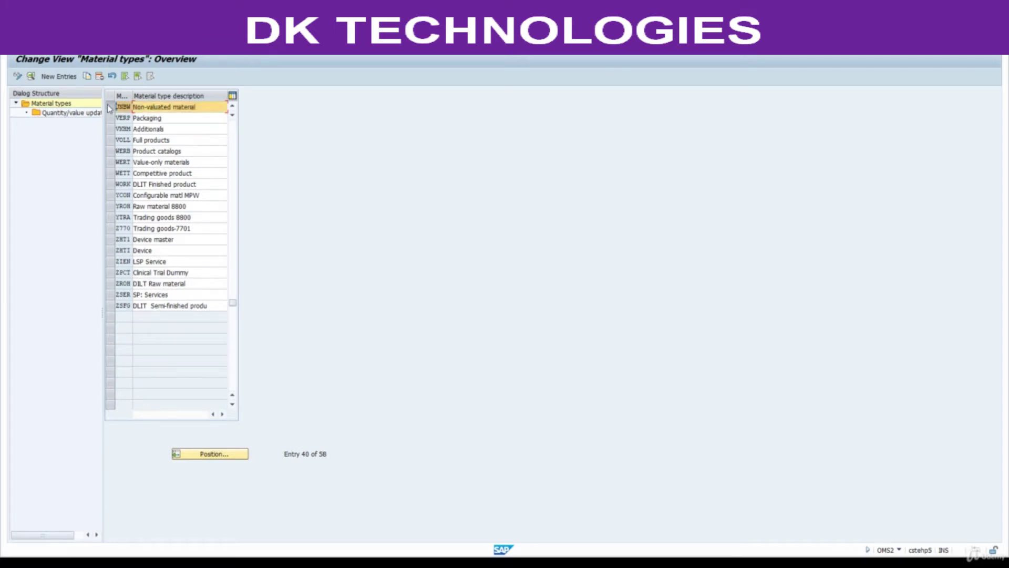
Turn on quantity updating for UNBW in valuation areas 8801, 8802 and 8888
double_click(80, 113)
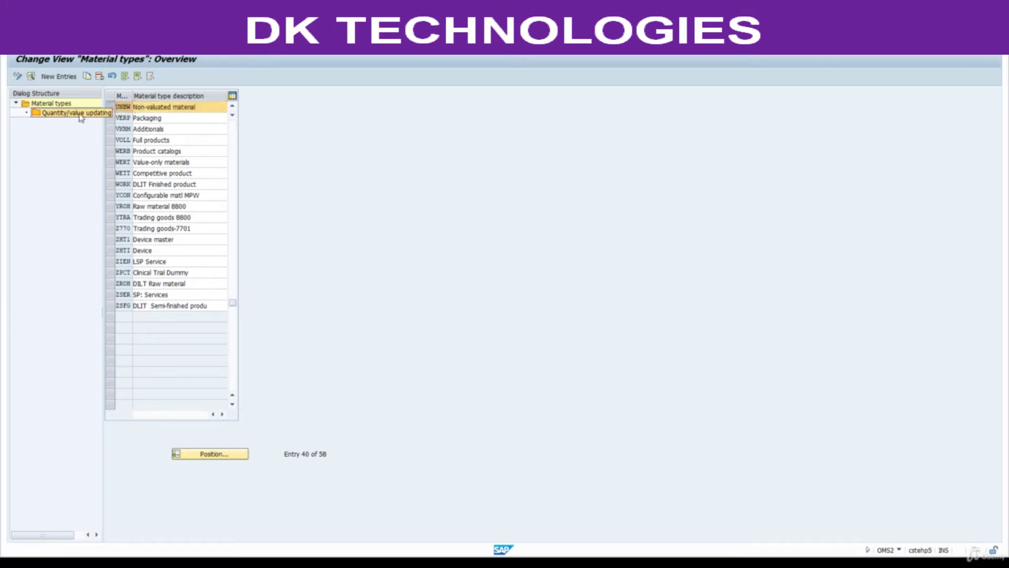
click(201, 454)
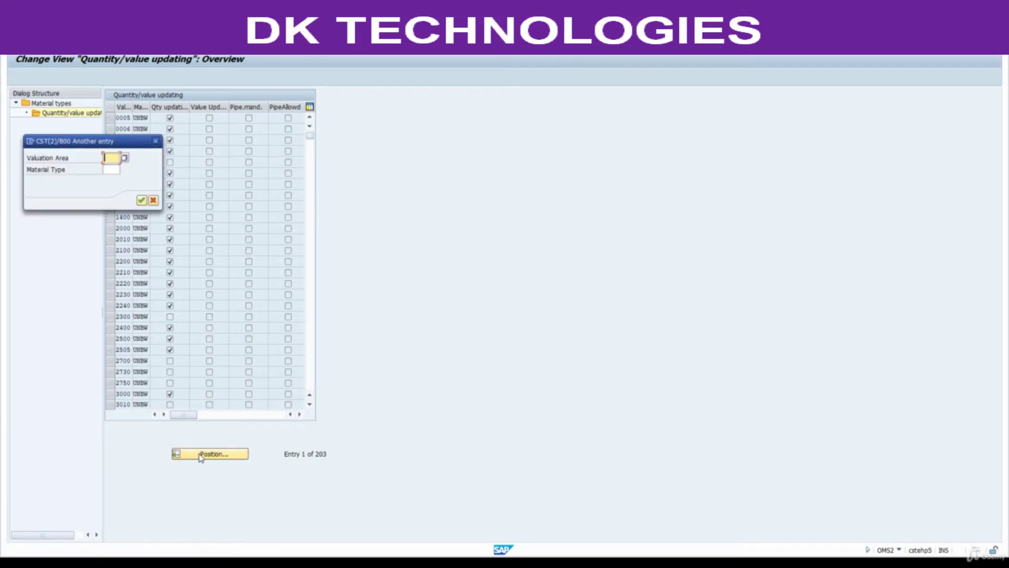
text(8)
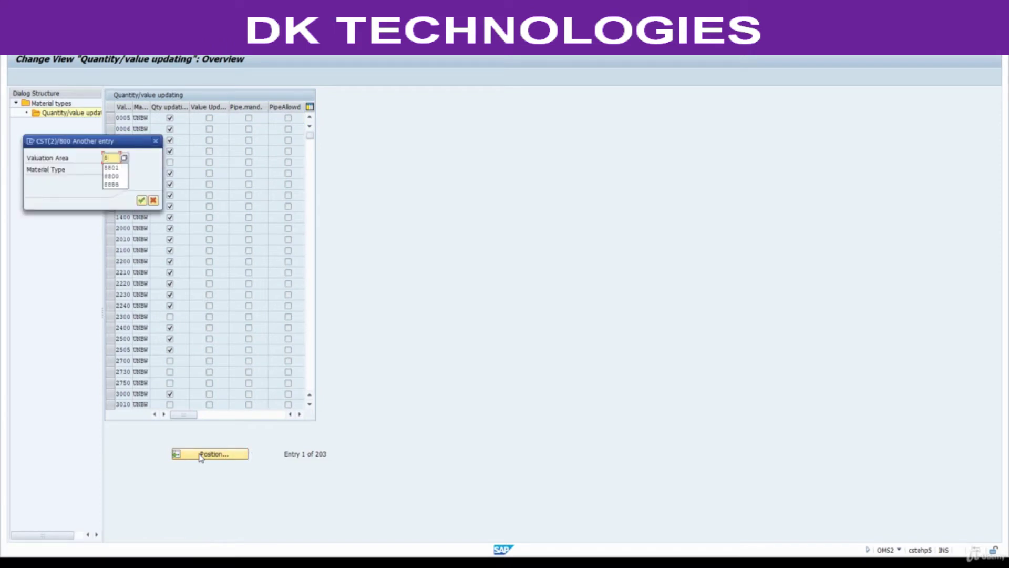
text(801)
key(Return)
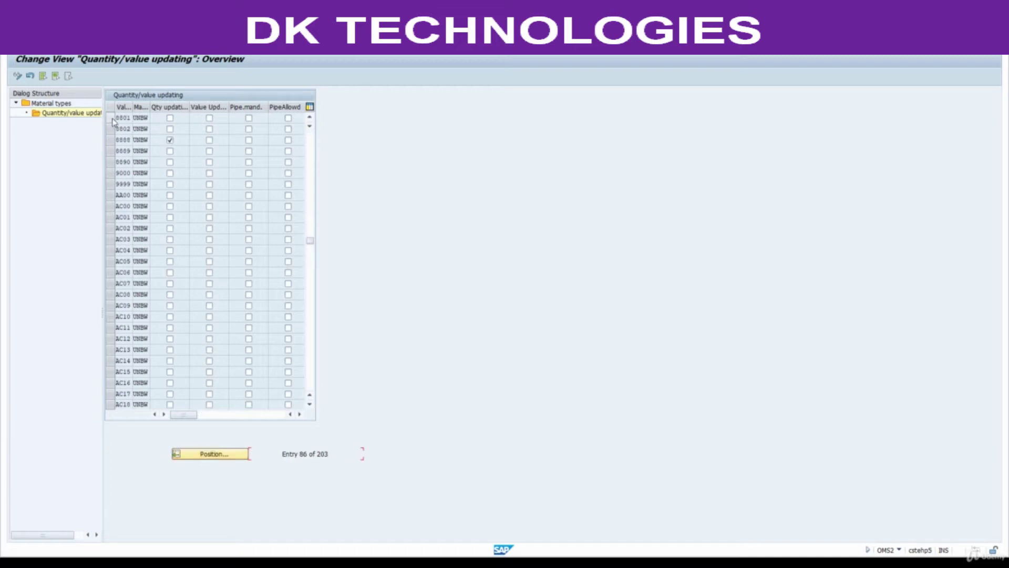
click(170, 118)
click(170, 131)
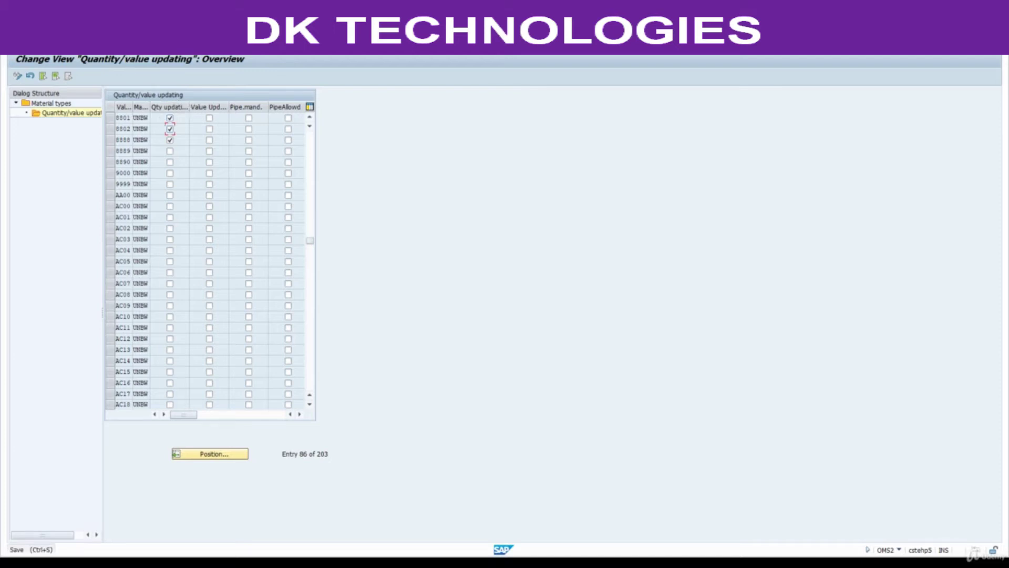
Save the change under a customizing request and return to Material types
key(ctrl+s)
click(159, 189)
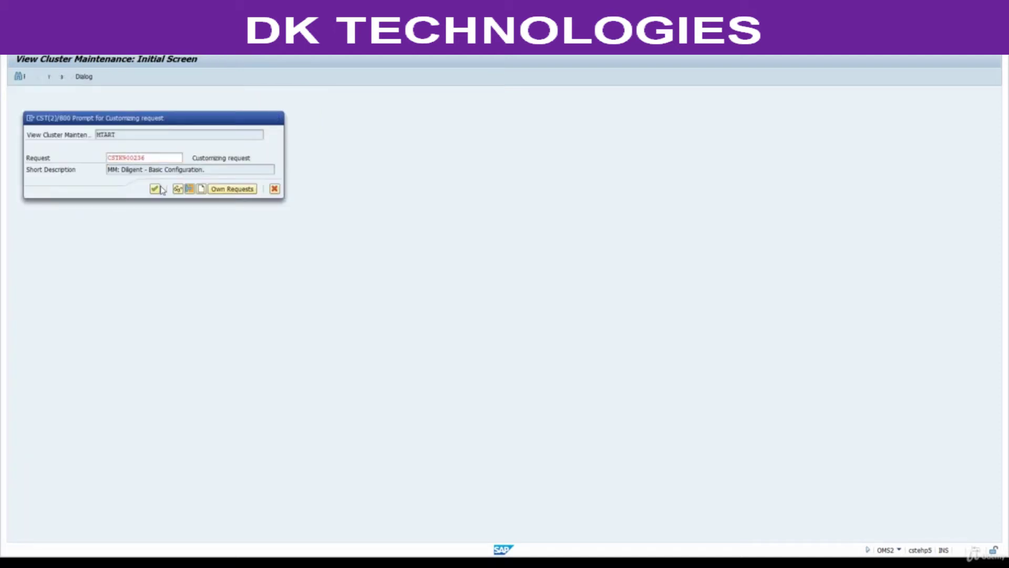
double_click(51, 103)
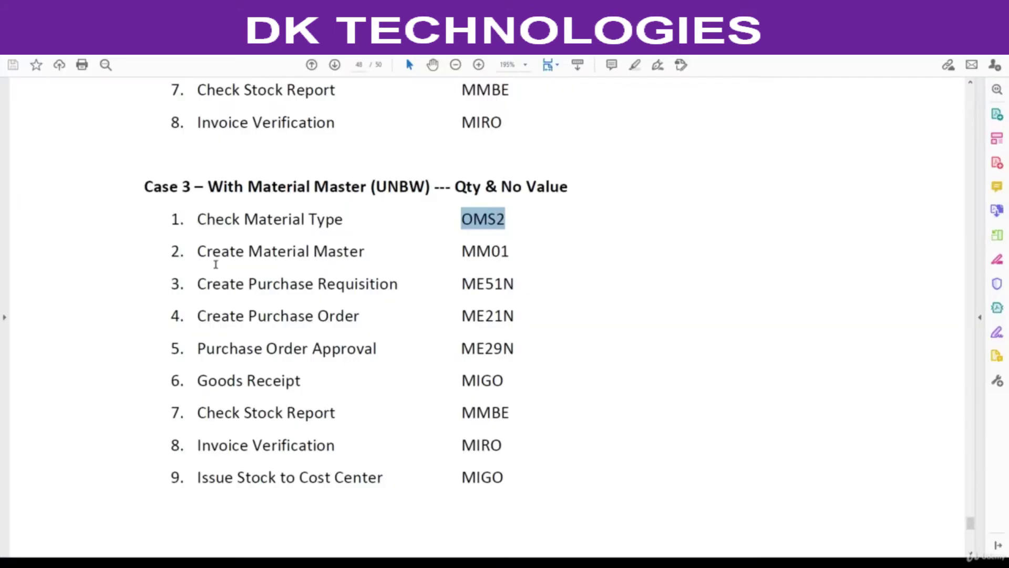
Start MM01 with industry sector Retail and material type UNBW Non-valuated material
drag(199, 252, 361, 252)
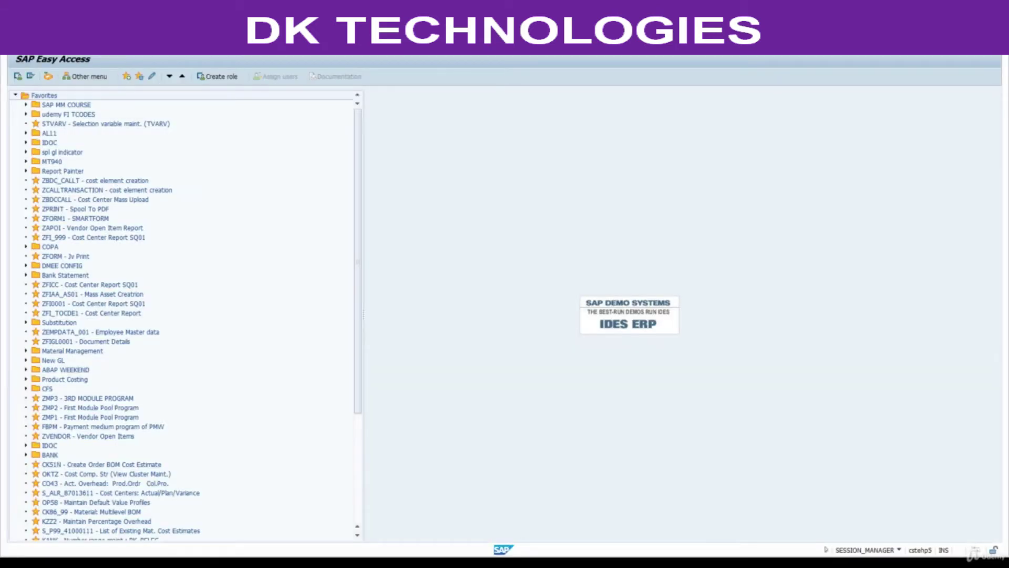
key(Return)
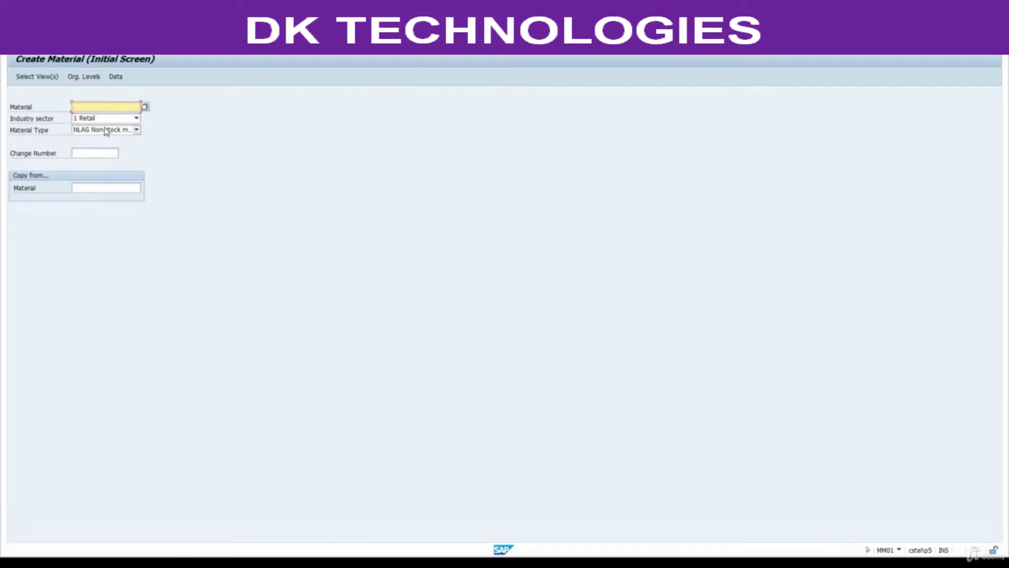
click(106, 130)
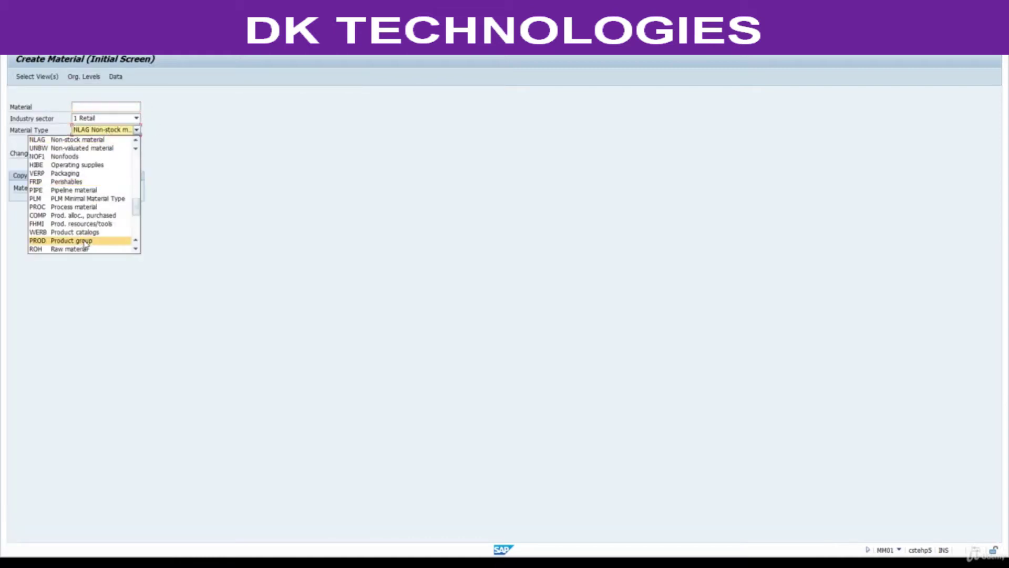
scroll(84, 243, down, 8)
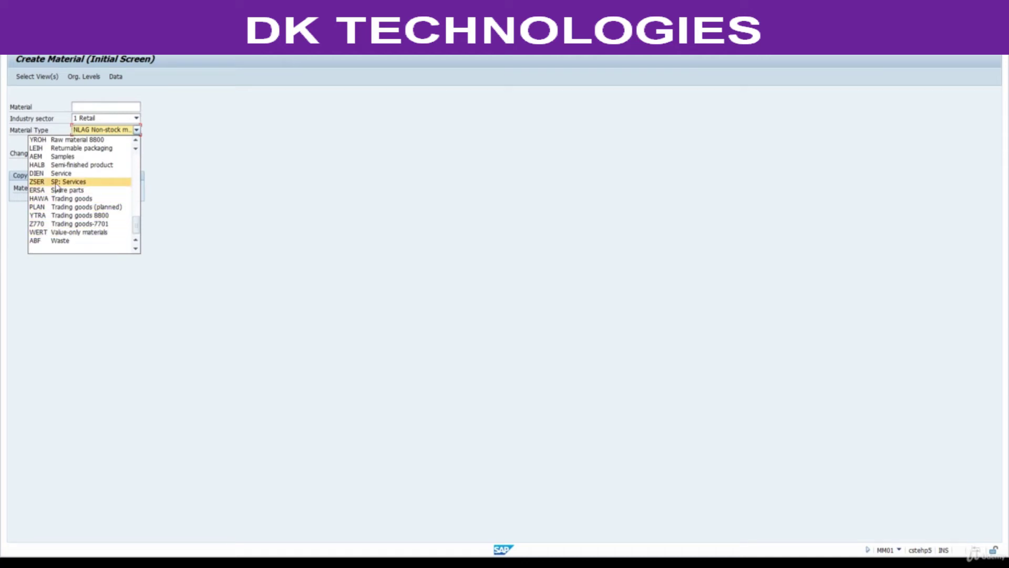
scroll(56, 187, up, 3)
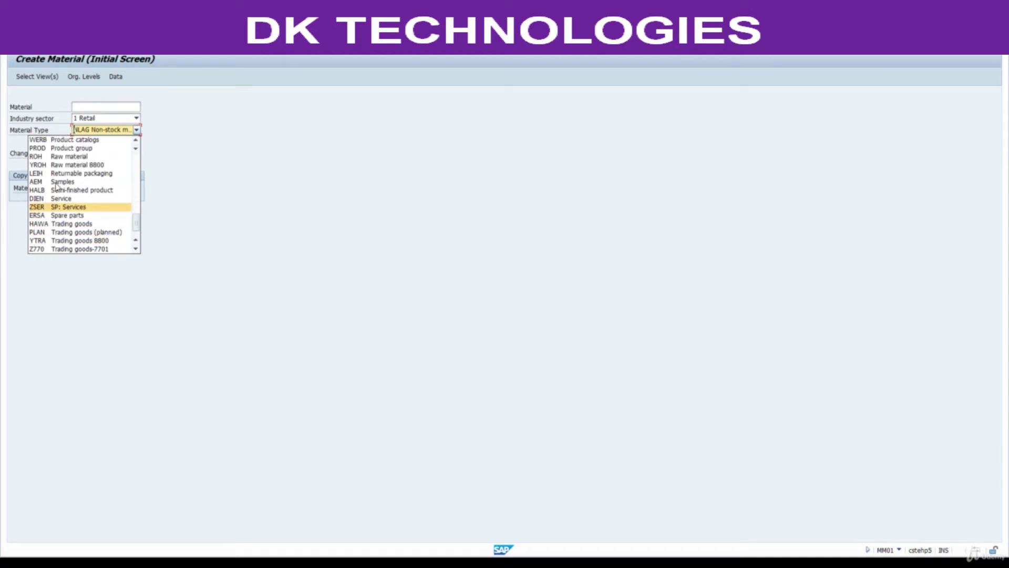
scroll(57, 187, up, 3)
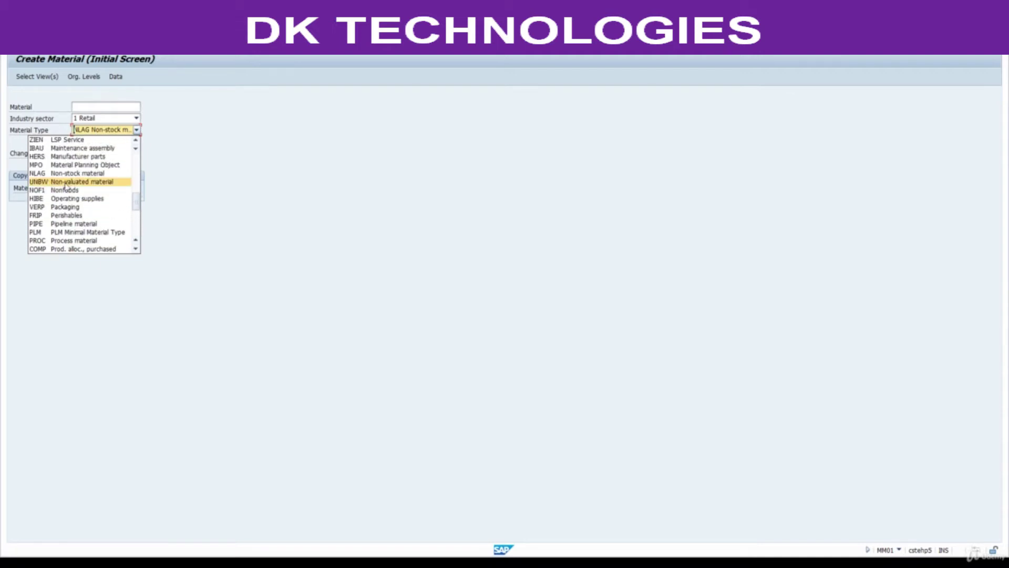
click(70, 182)
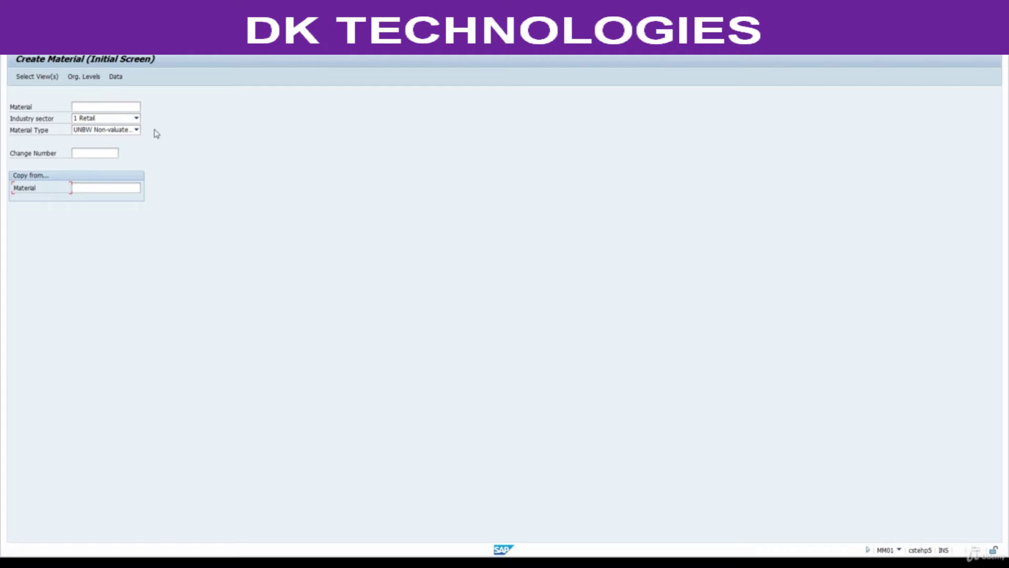
Select the Basic Data 1, Purchasing and General Plant Data / Storage 1 and 2 views
key(Return)
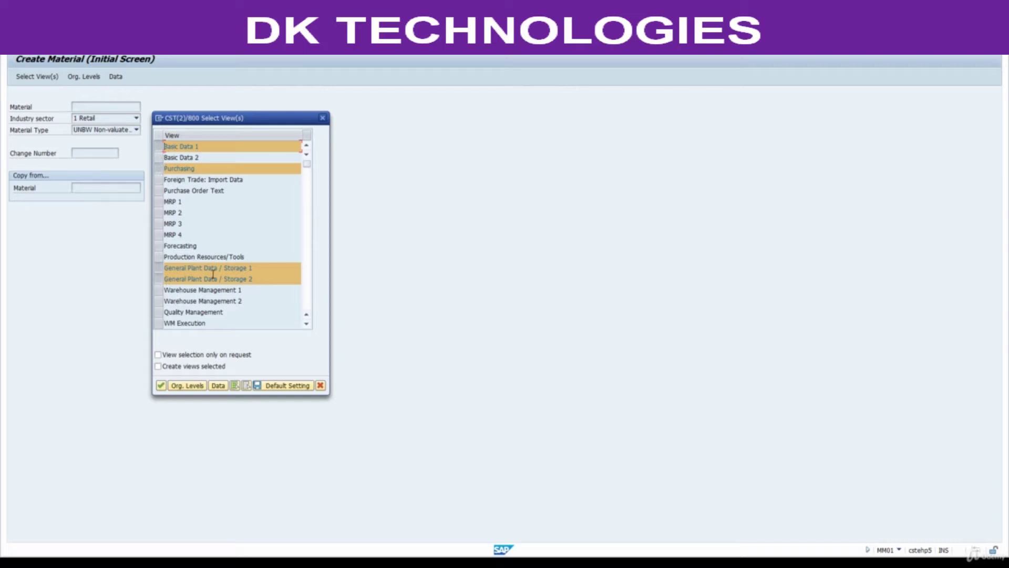
scroll(239, 271, down, 2)
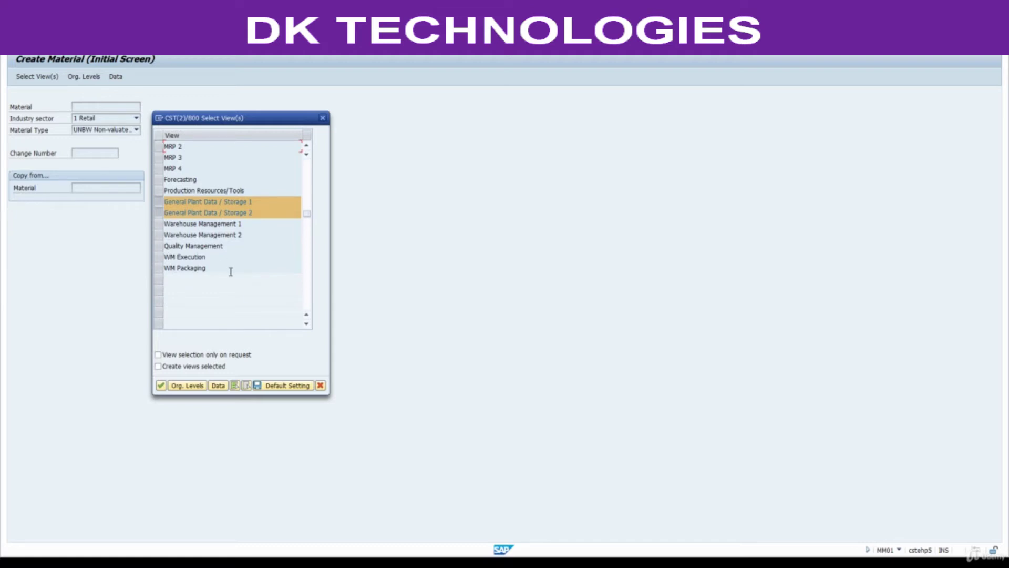
Enter plant 8801 and storage location 0001 as the organizational levels
key(Return)
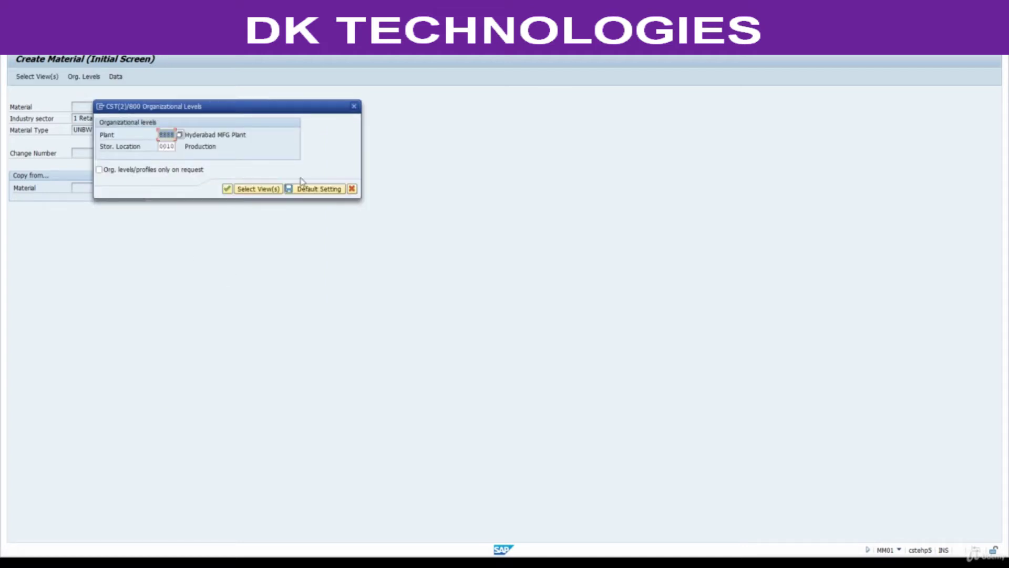
text(88)
text(00)
text(1)
key(Tab)
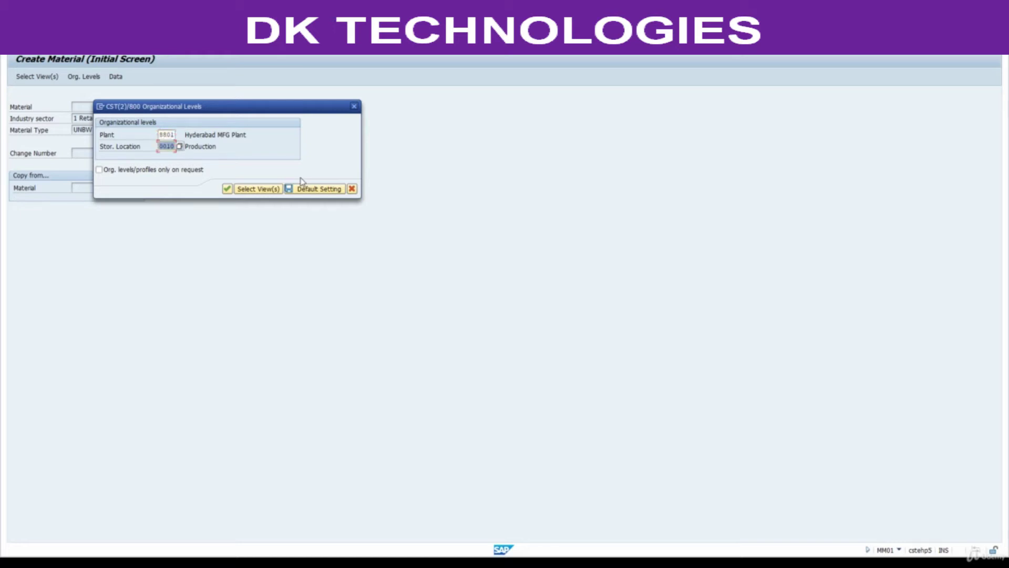
drag(244, 107, 310, 110)
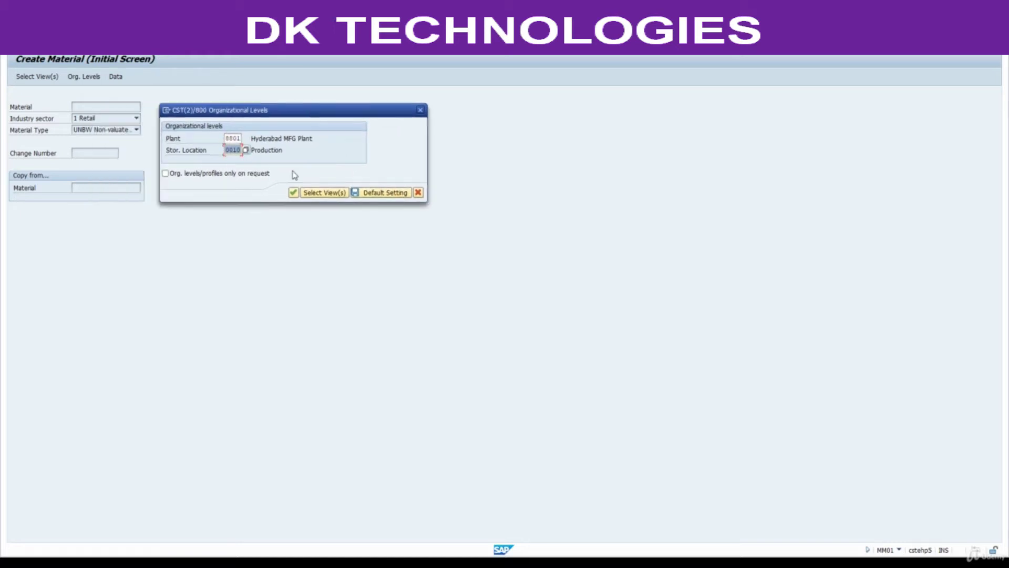
text(000)
key(Return)
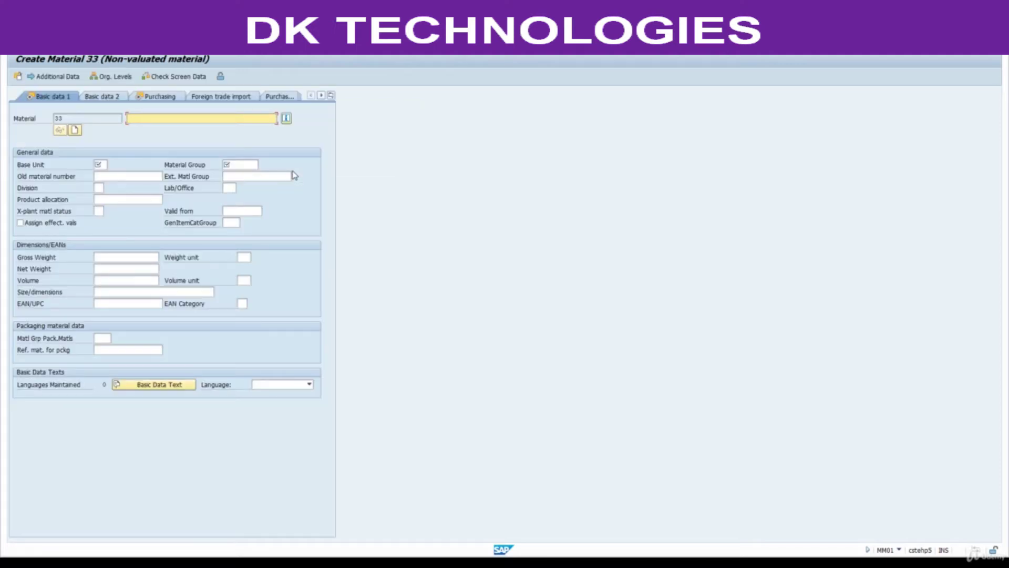
Enter description 'Stationary Master - UNBW', base unit EA and material group 00107 Miscellaneous
text(Stationary)
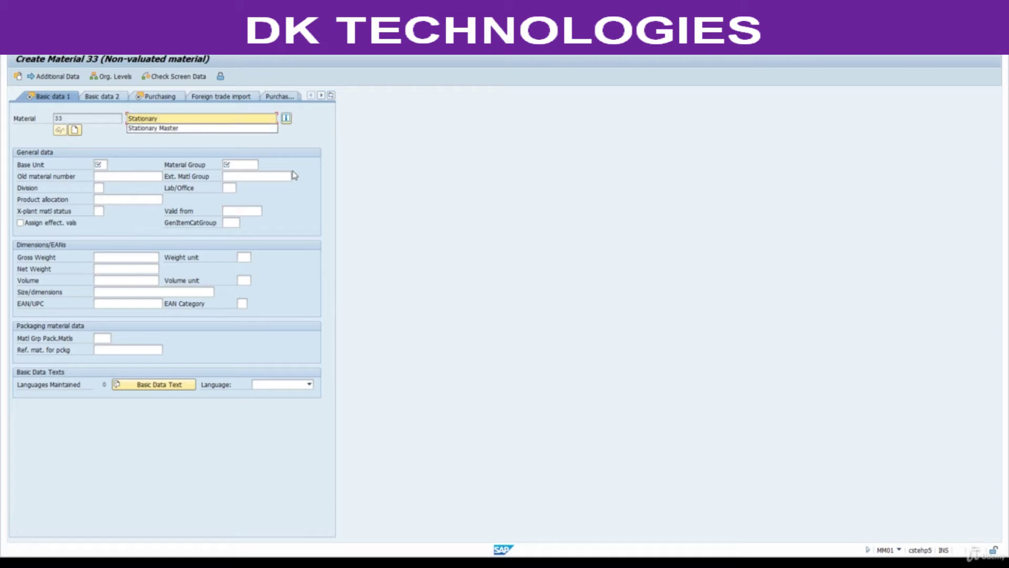
text( Master )
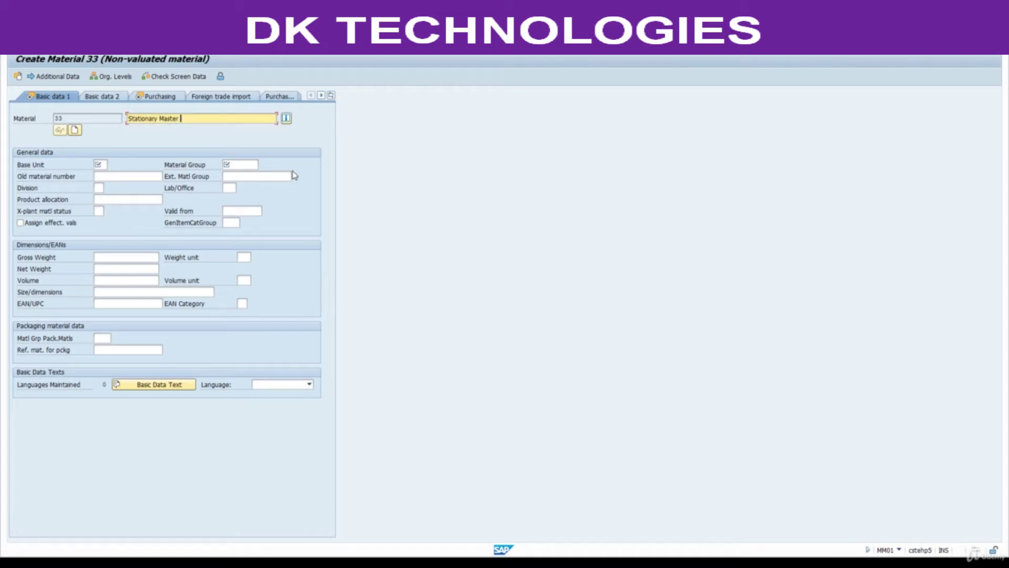
text(- UNBW)
click(103, 165)
text(EA)
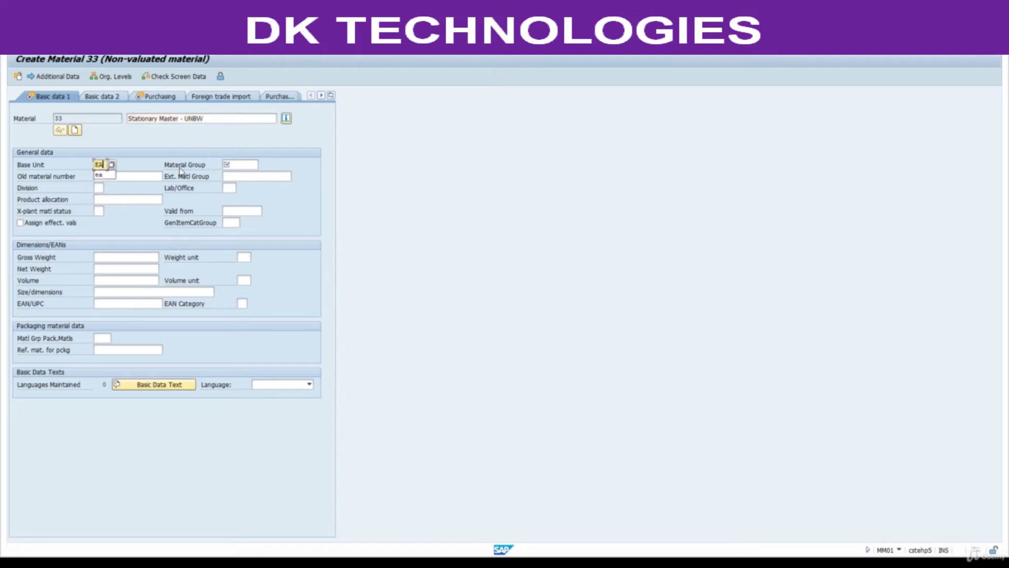
click(239, 165)
key(F4)
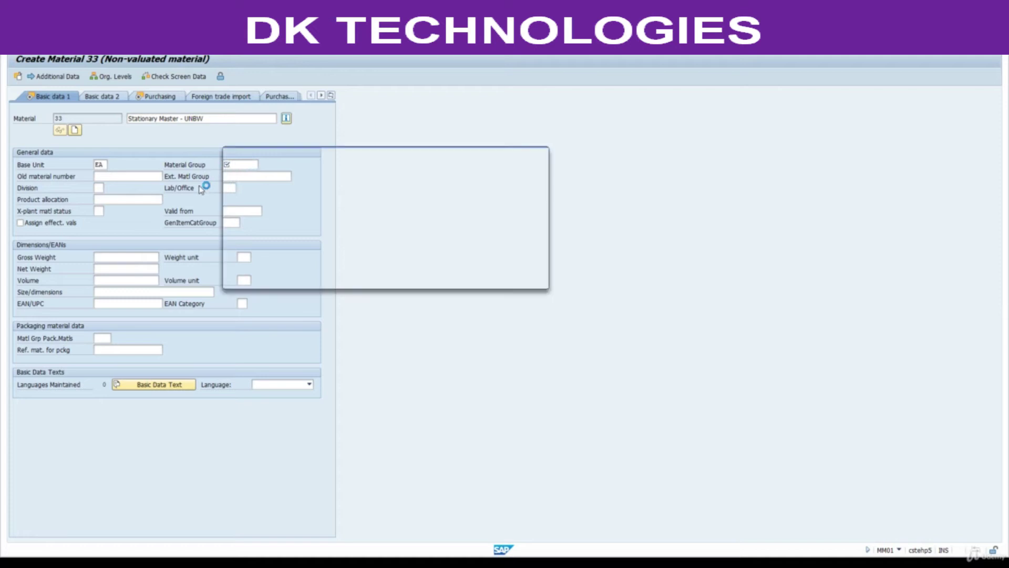
click(293, 297)
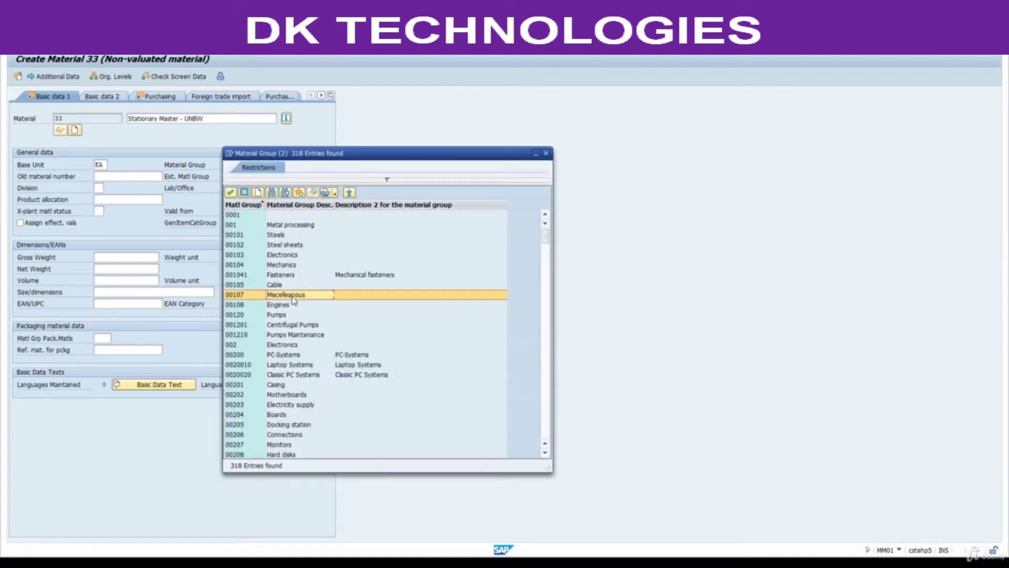
double_click(290, 298)
Step through the Purchasing and plant data views and save material 33
key(Return)
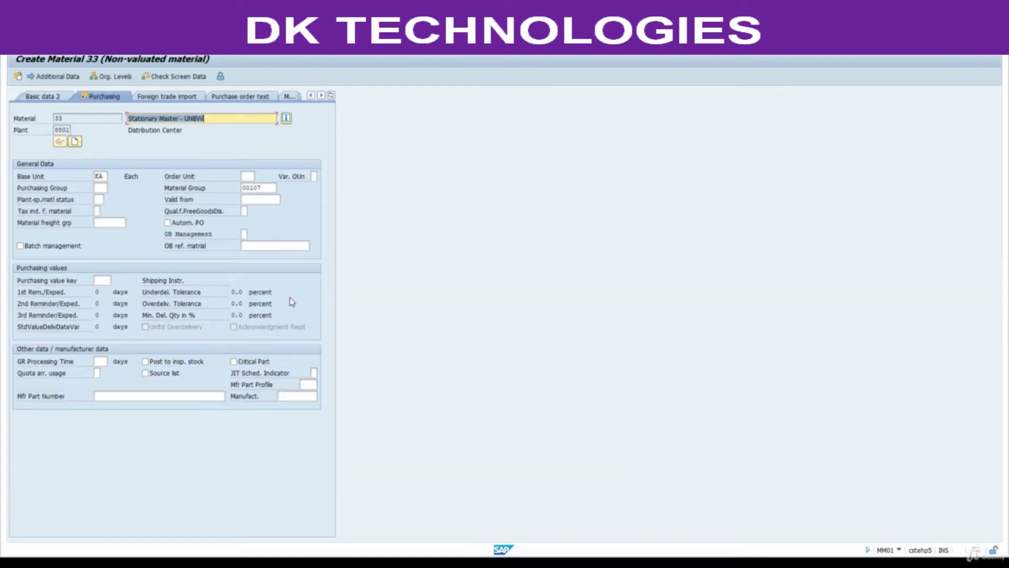
key(Return)
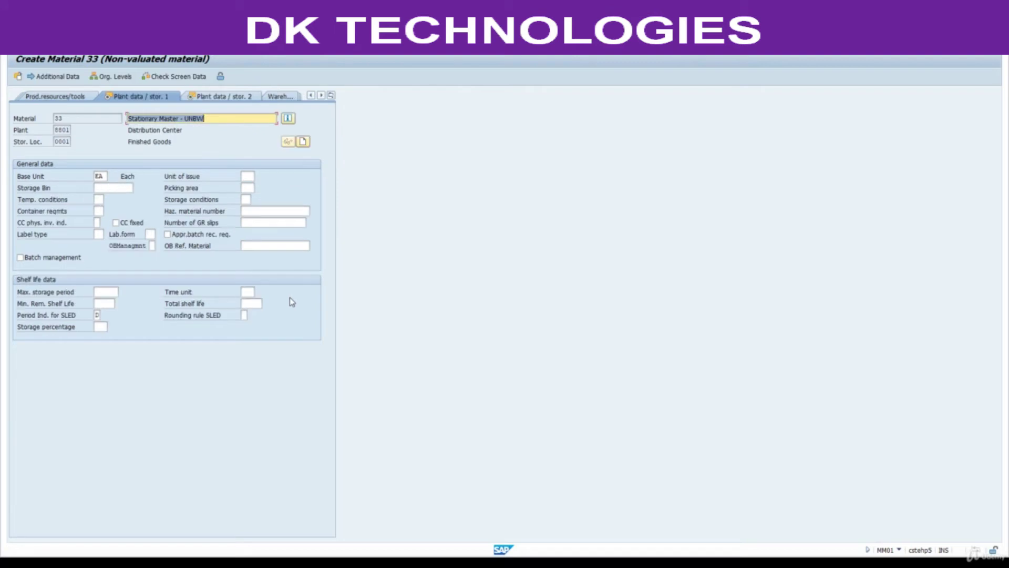
key(Return)
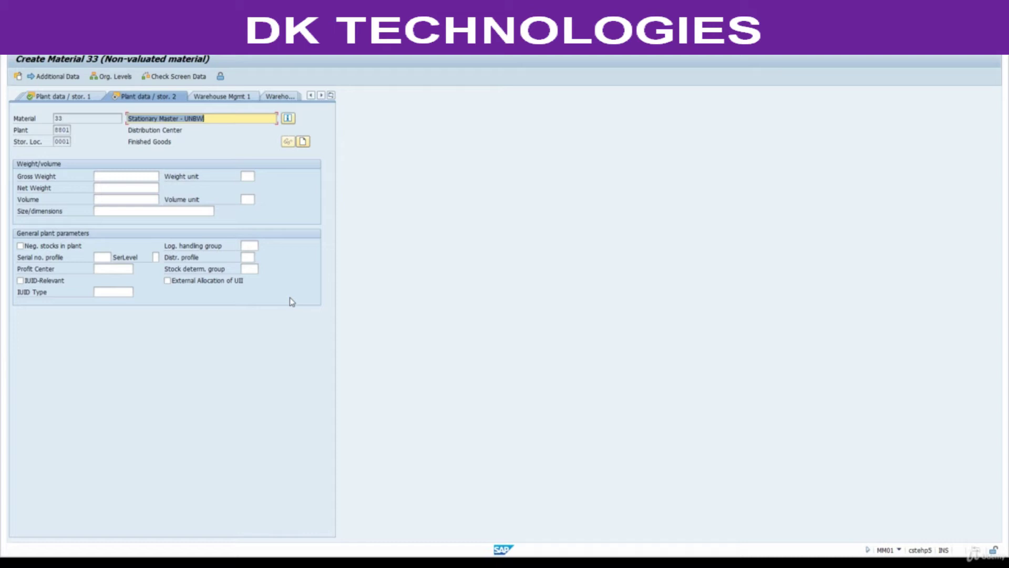
key(Return)
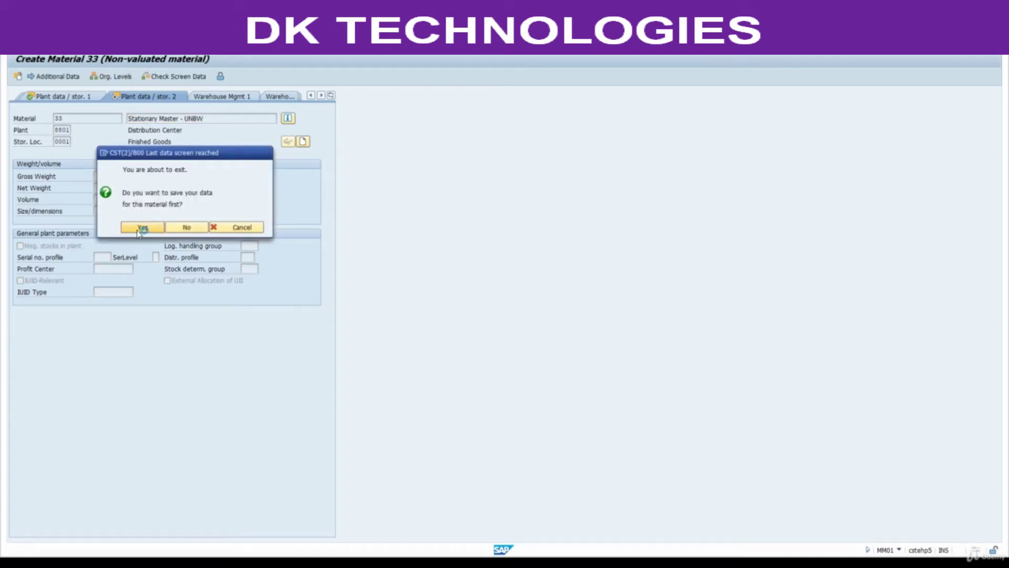
click(141, 228)
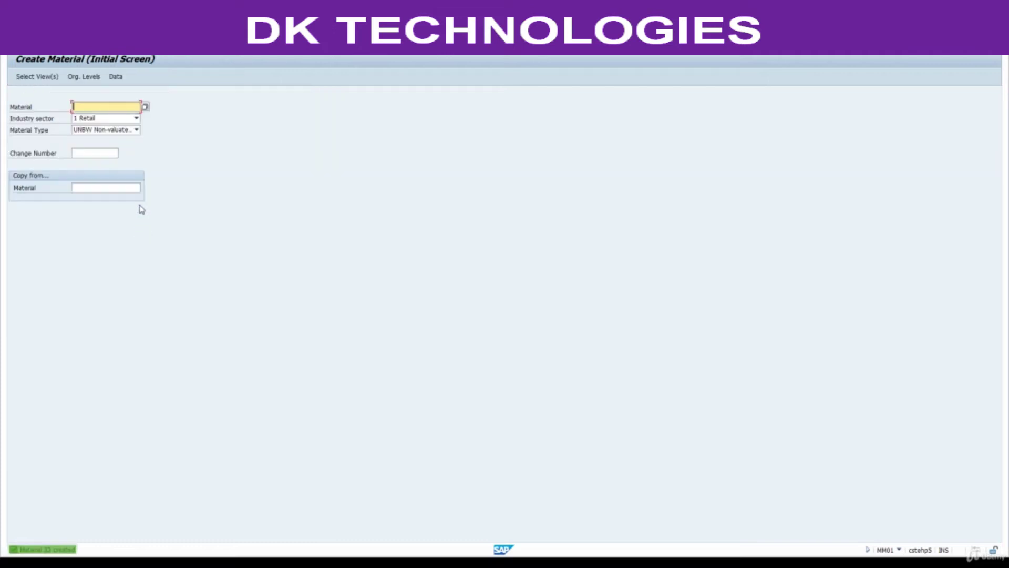
Check material number 33 in the creation message details, then close them
double_click(49, 549)
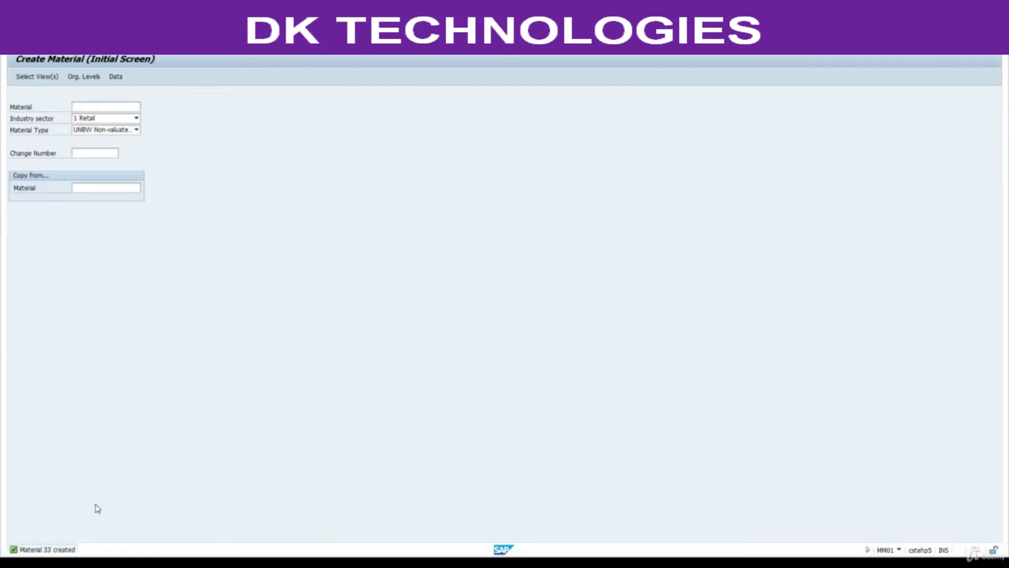
double_click(60, 148)
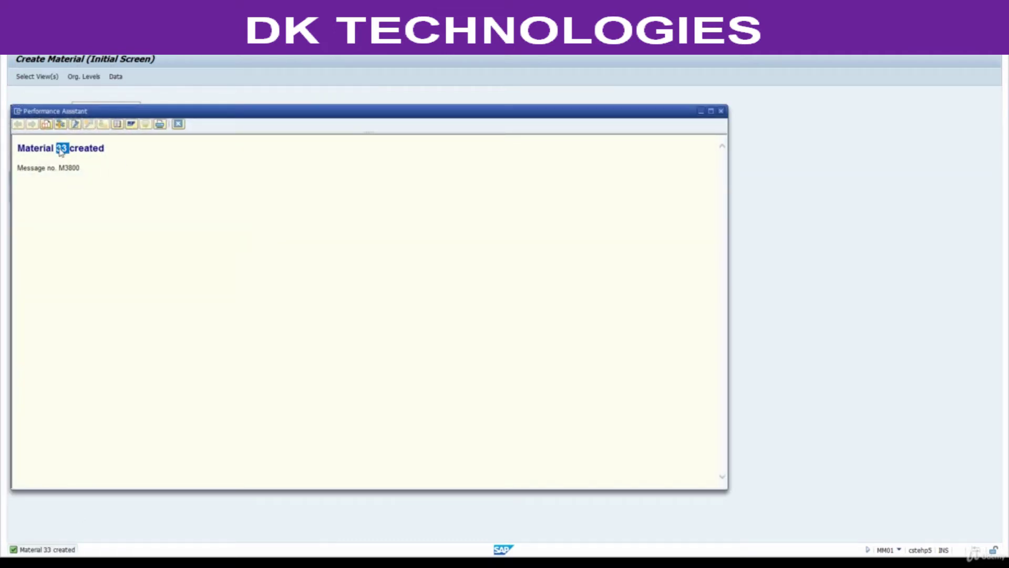
click(721, 111)
Copy the Case 2 block B40:D50 to B55 in the Consumables sheet
key(alt+Tab)
scroll(316, 423, down, 4)
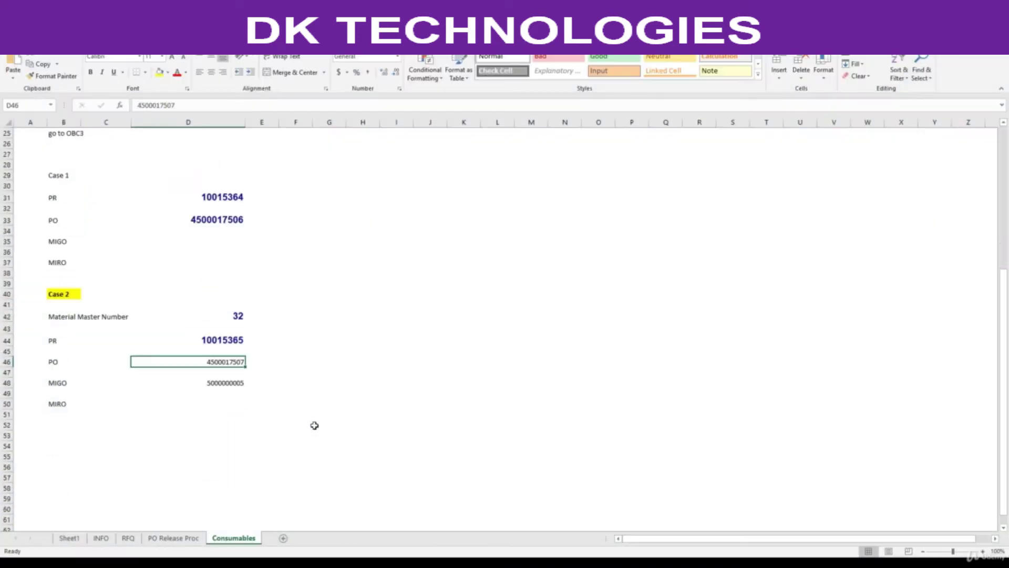
click(462, 310)
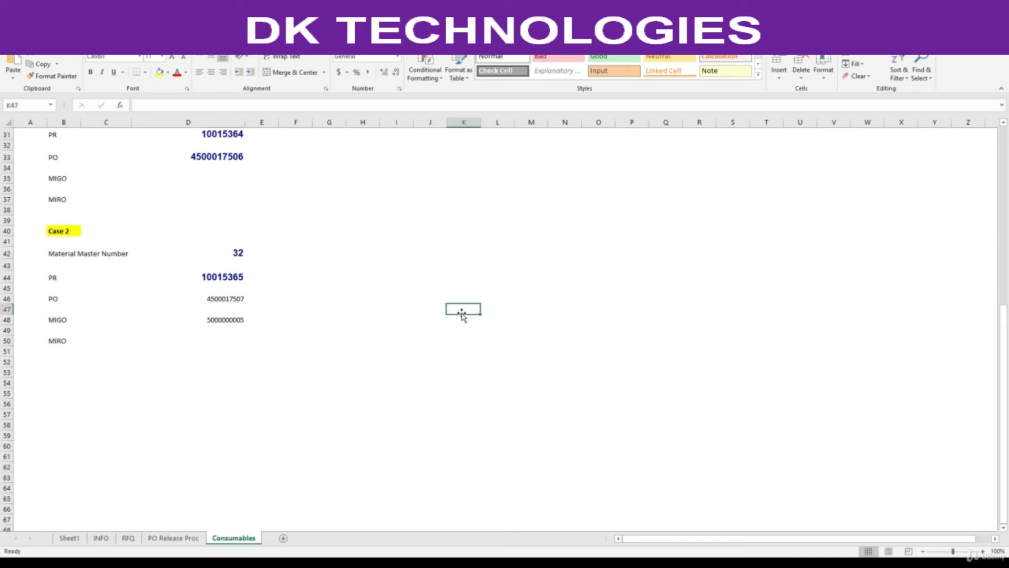
drag(53, 235, 231, 342)
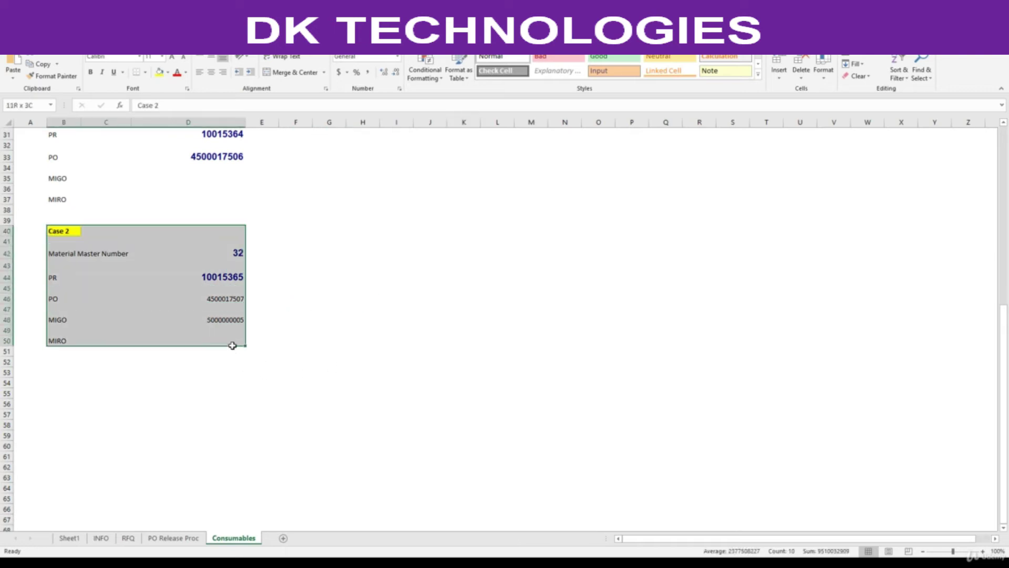
key(ctrl+c)
click(58, 393)
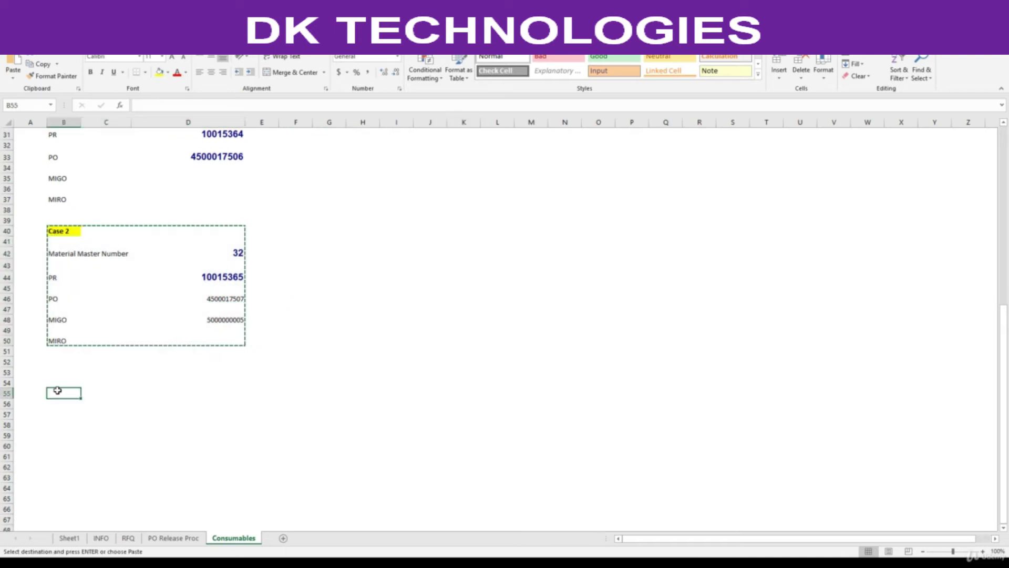
key(ctrl+v)
click(74, 393)
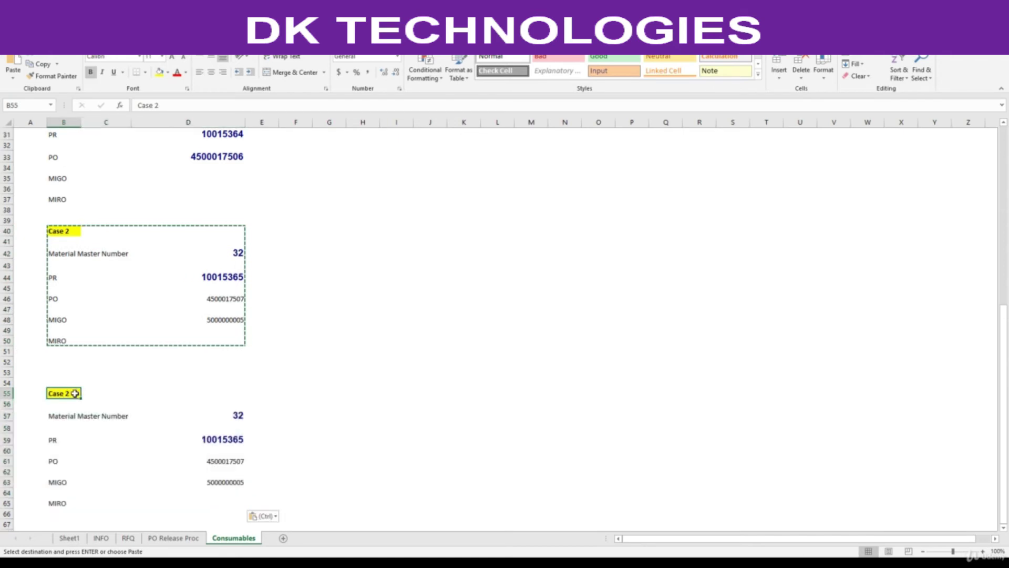
key(Escape)
Rename the copied heading to Case 3 and change material number D57 to 33
double_click(75, 393)
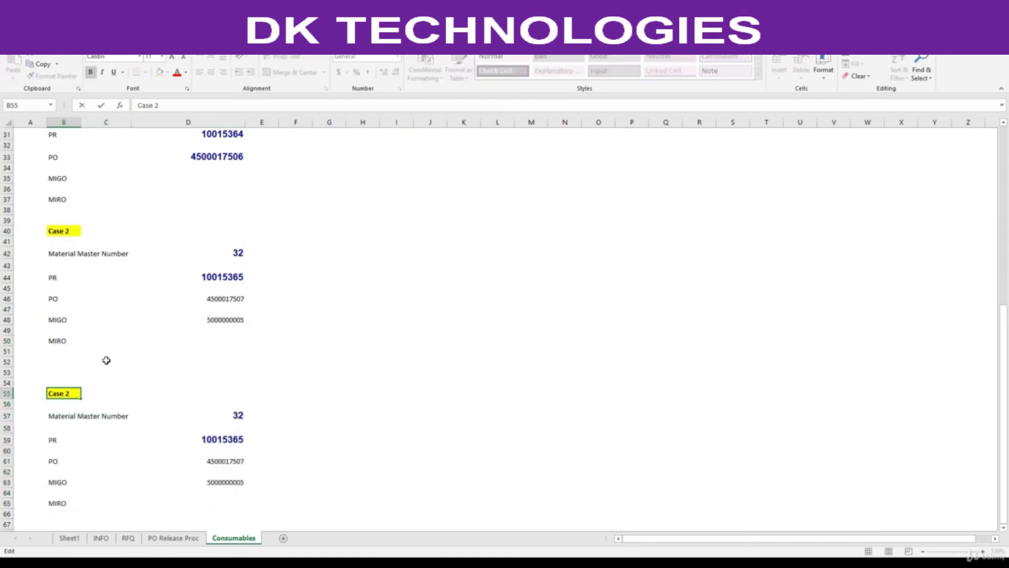
text(3)
key(Return)
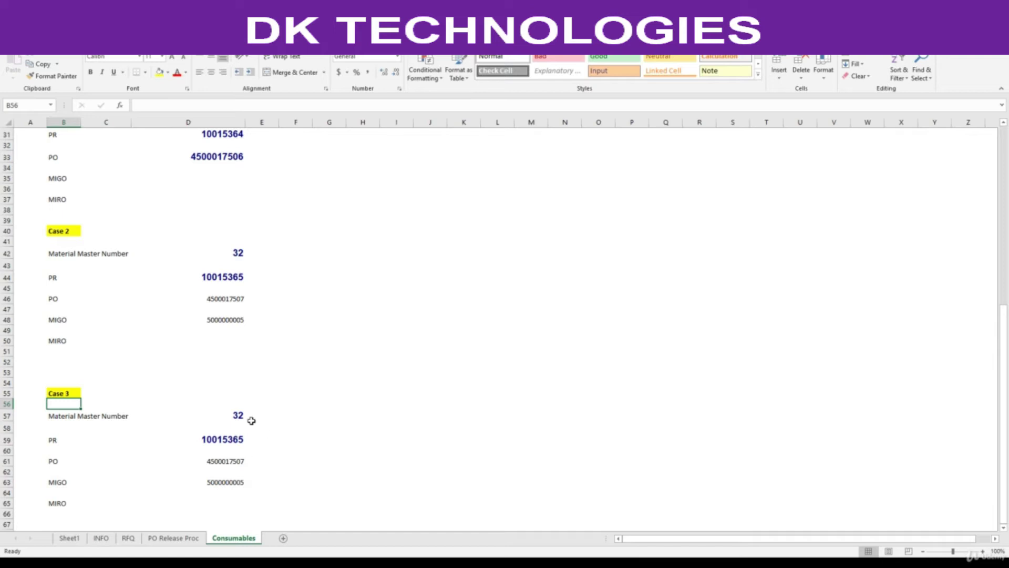
click(241, 416)
click(170, 108)
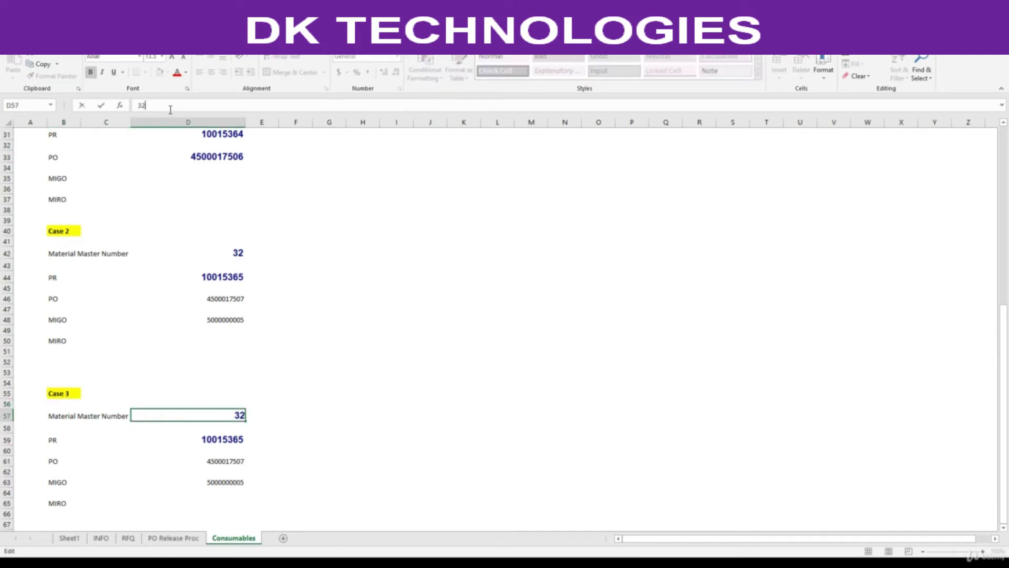
key(BackSpace)
text(3)
key(Return)
Clear the copied PR, PO and MIGO values, then return to SAP
key(Down)
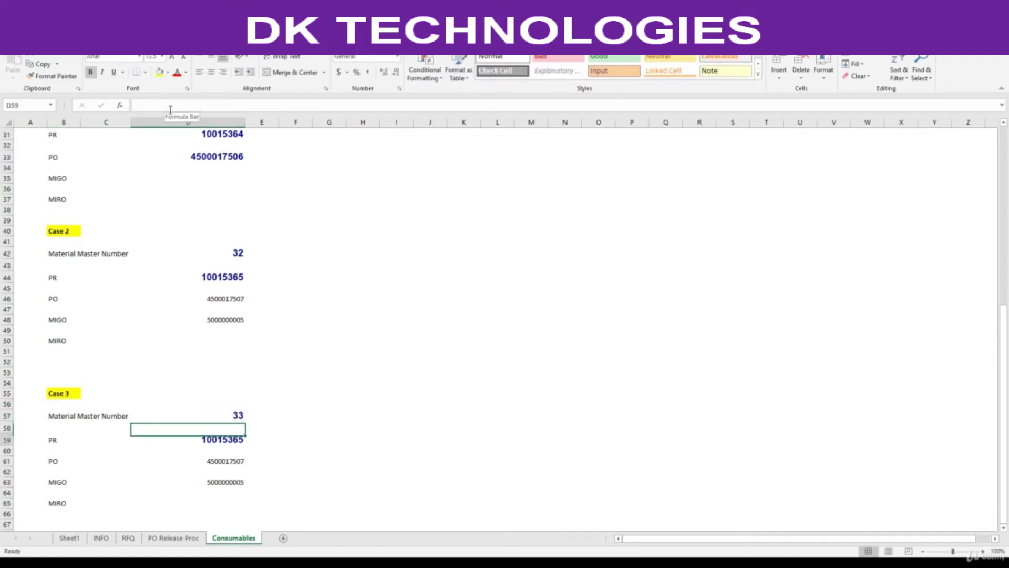
key(shift+Down)
key(shift+Down)
key(shift+Down)
key(shift+Down)
key(shift+Down)
key(Delete)
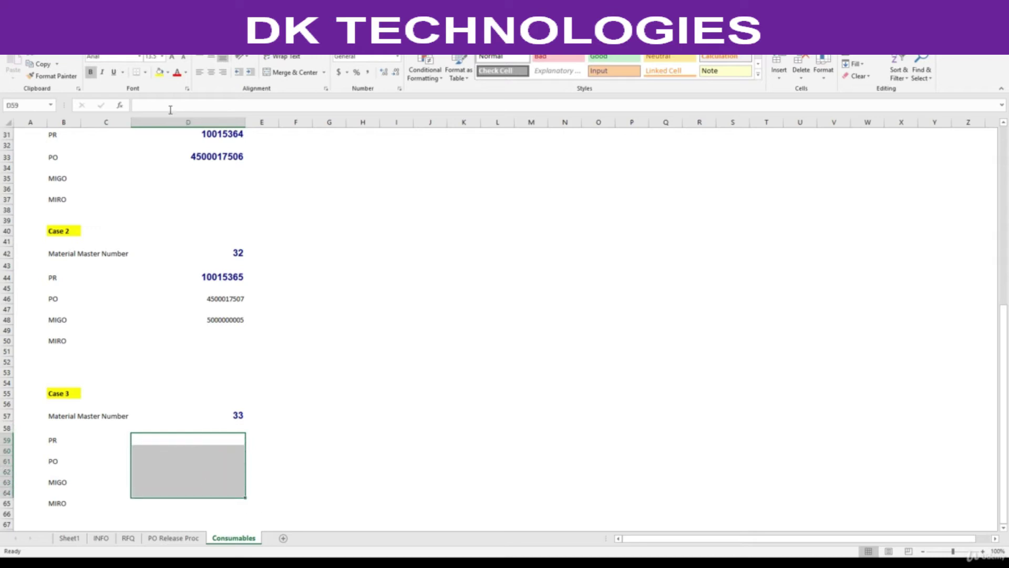
key(alt+Tab)
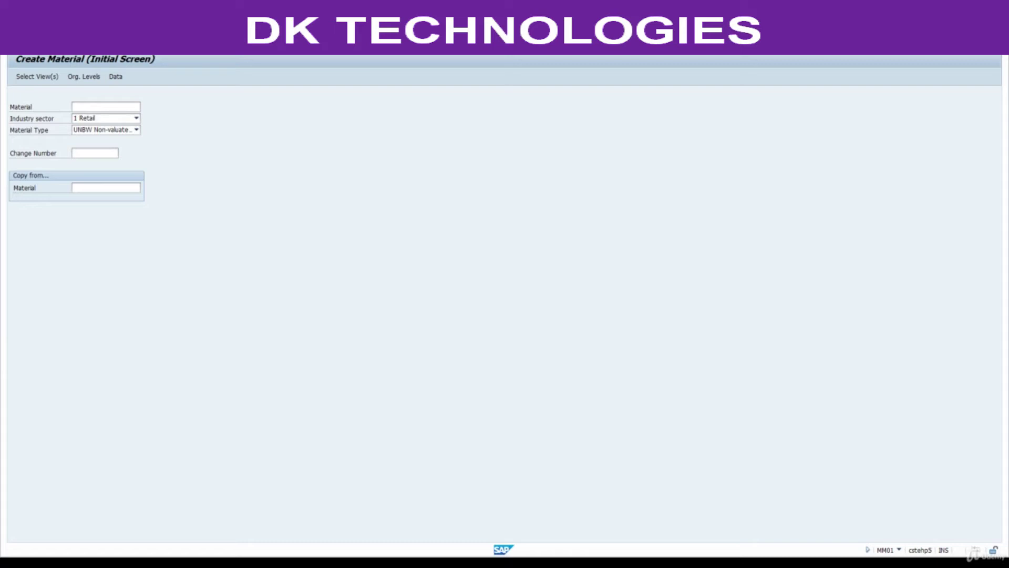
Enter requisition item 10 with account assignment K, material 33 and quantity 10 EA
key(Return)
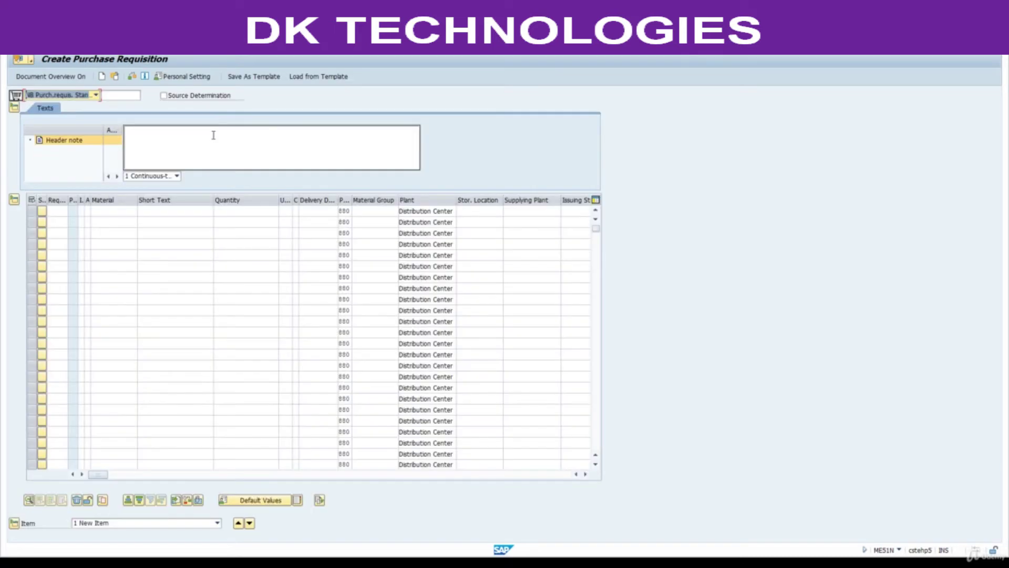
click(113, 212)
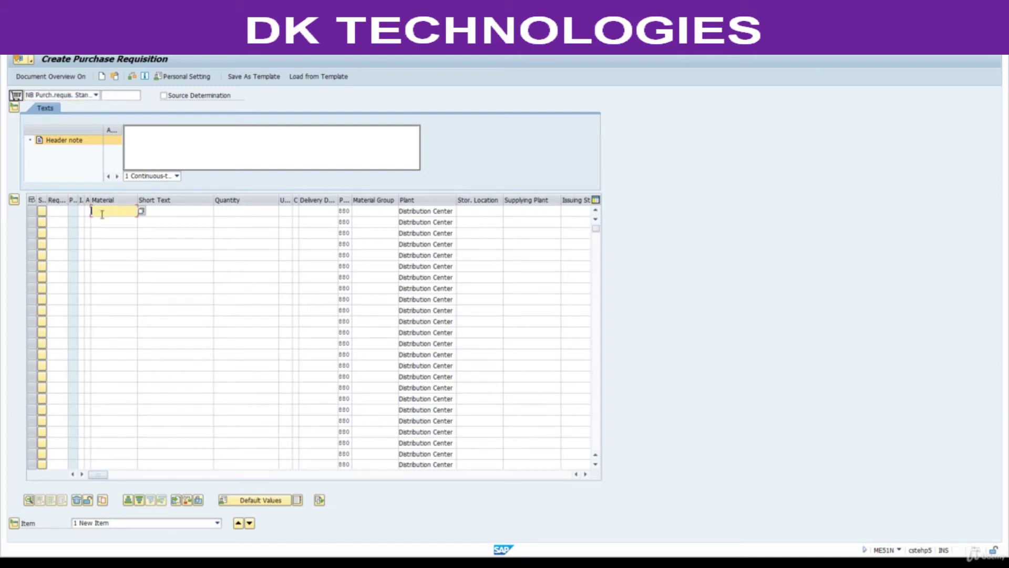
drag(91, 200, 131, 200)
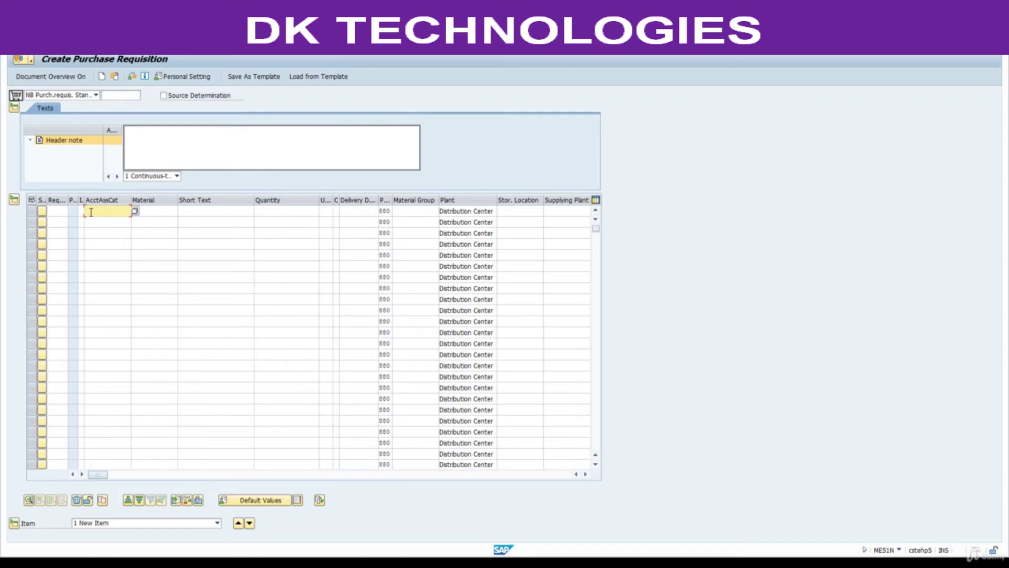
key(Tab)
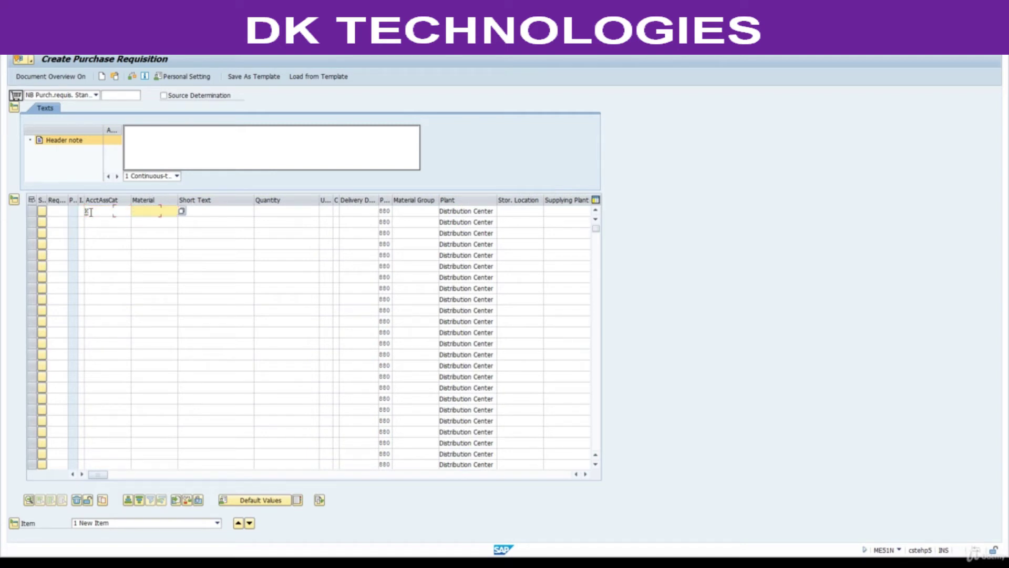
text(33)
key(Tab)
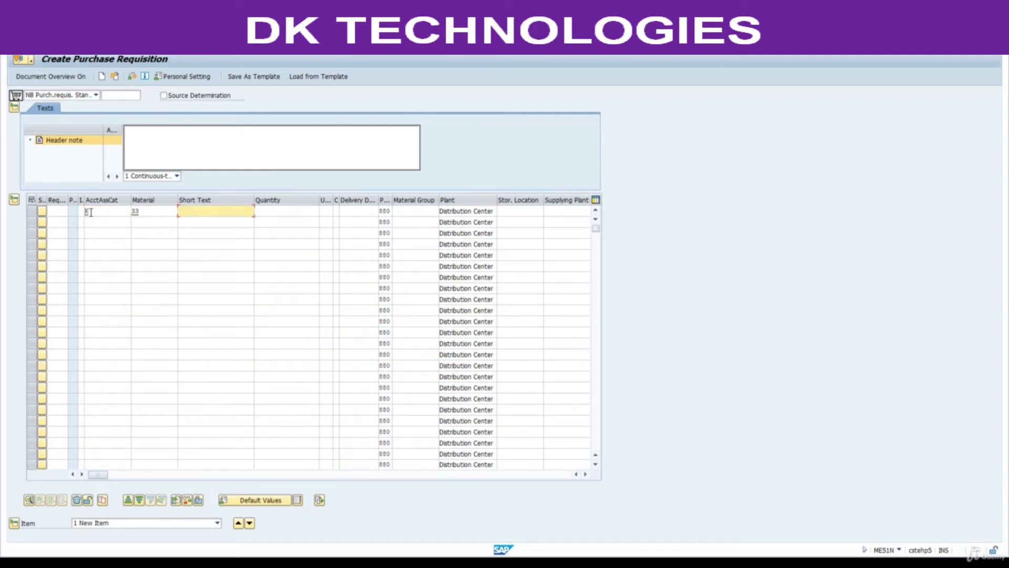
key(Tab)
text(10)
key(Tab)
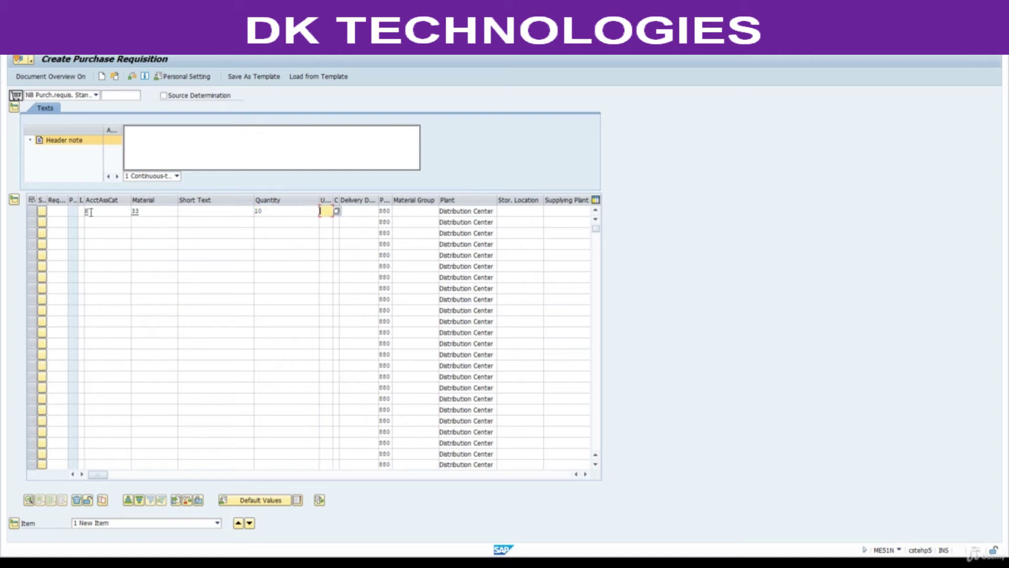
key(Return)
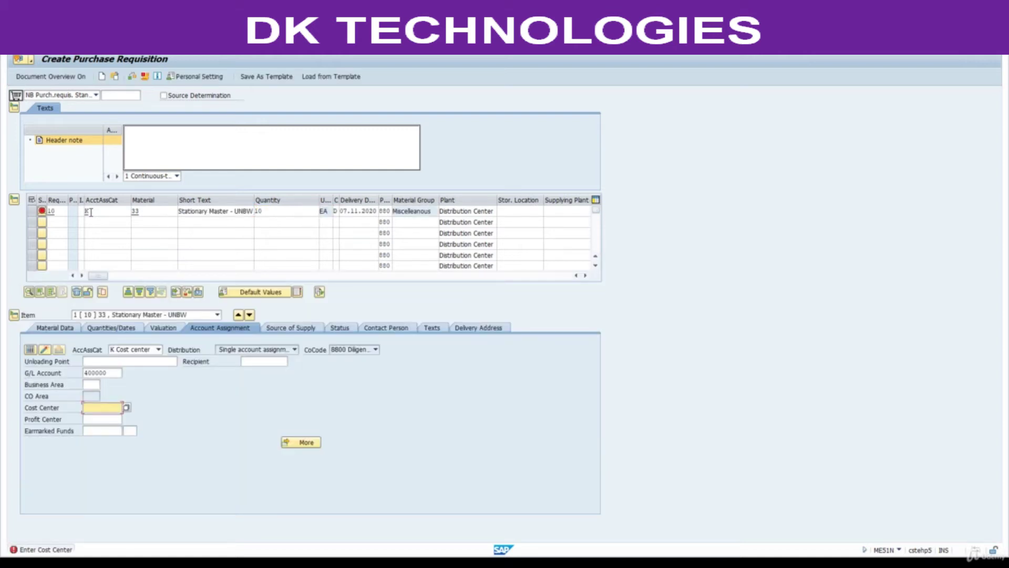
Replace item 10's G/L account 400000 with 405200, copied from the Consumables sheet
key(alt+Tab)
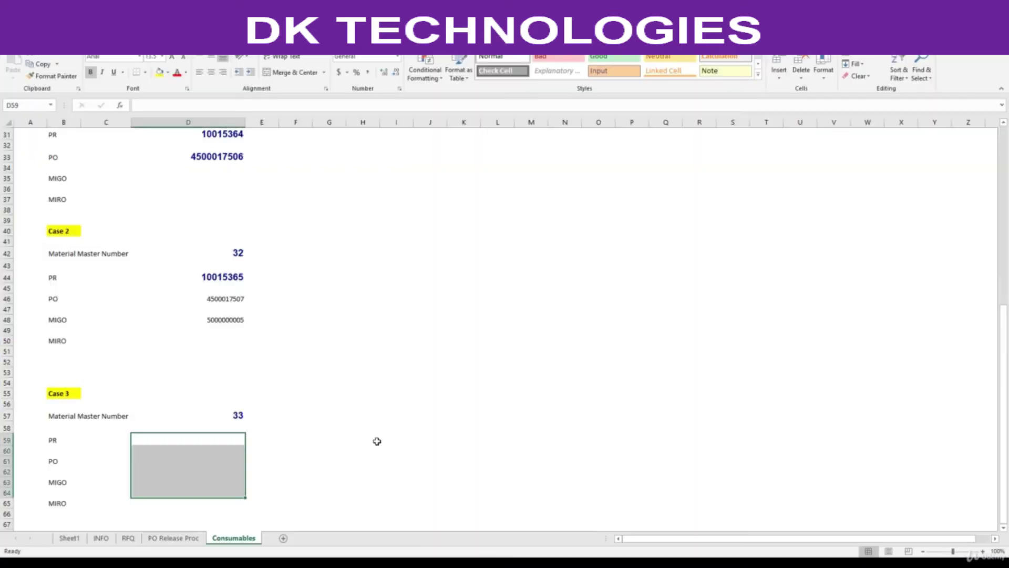
scroll(377, 441, up, 10)
click(65, 262)
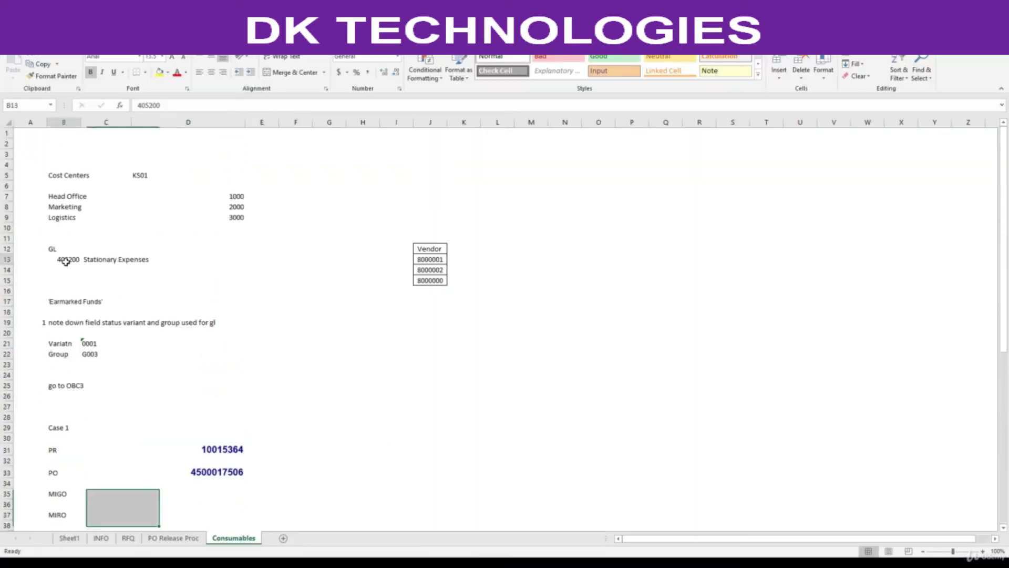
key(ctrl+c)
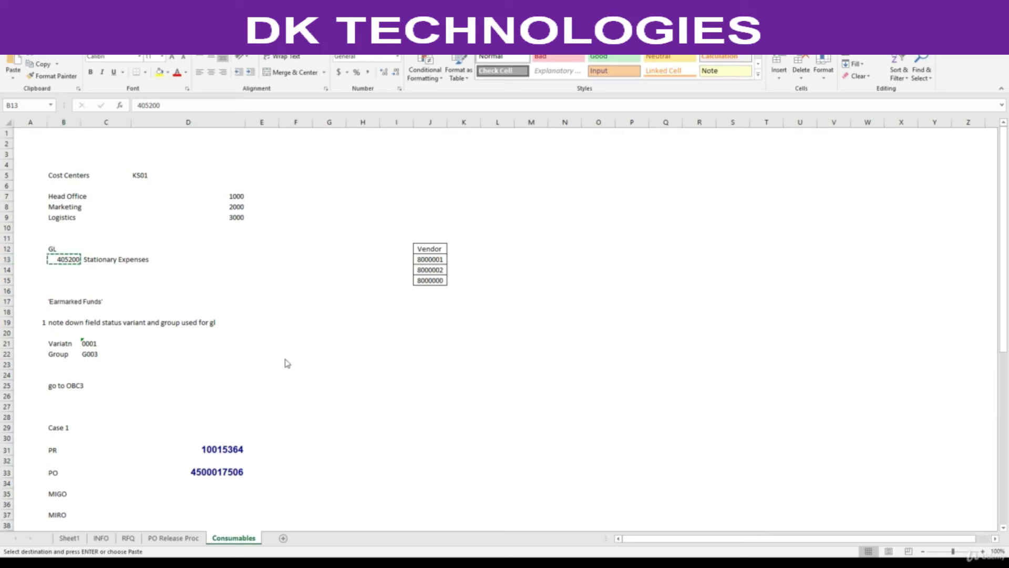
key(alt+Tab)
click(112, 374)
key(shift+Home)
key(ctrl+v)
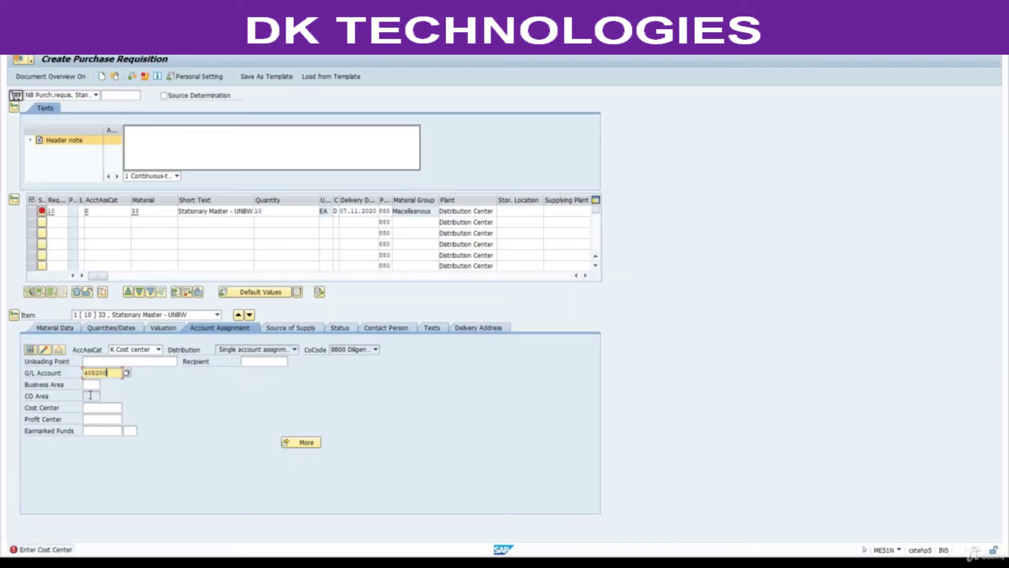
Set cost center 1000, accept the 10.00 price, set delivery date 09.11.2020, and check the requisition
click(101, 409)
text(1000)
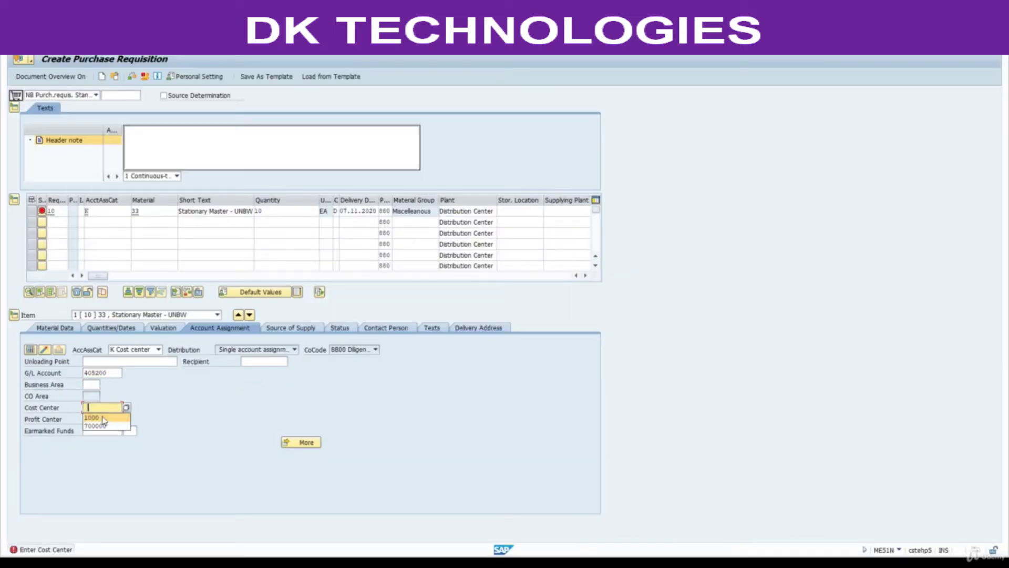
key(Return)
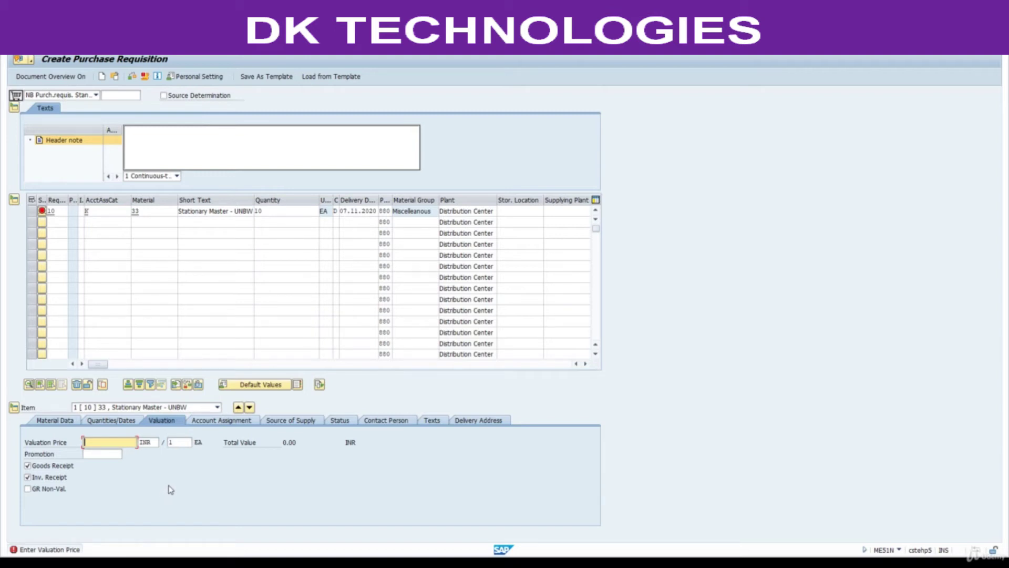
key(Return)
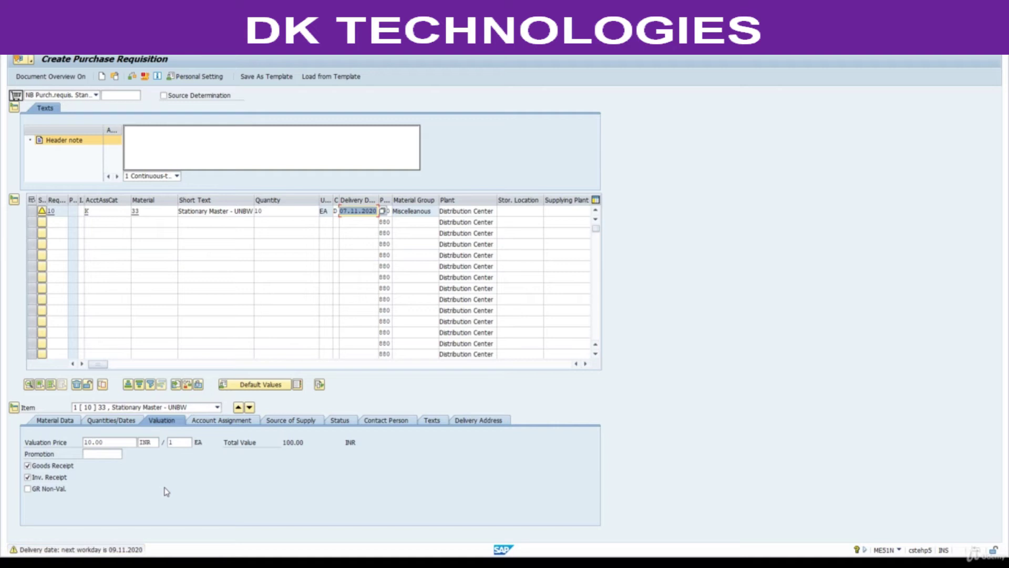
click(347, 210)
key(BackSpace)
text(9)
key(Return)
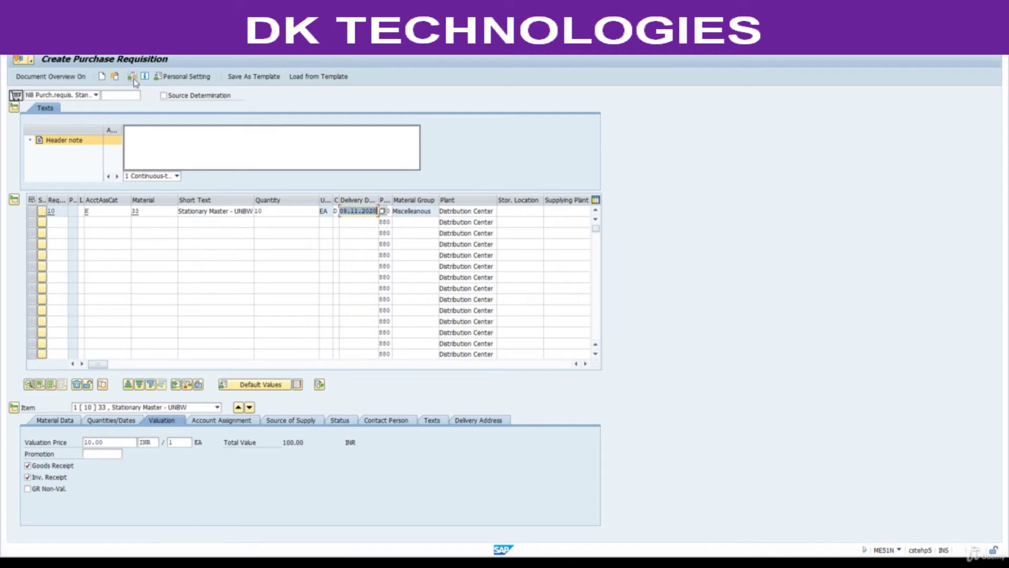
click(133, 77)
click(520, 211)
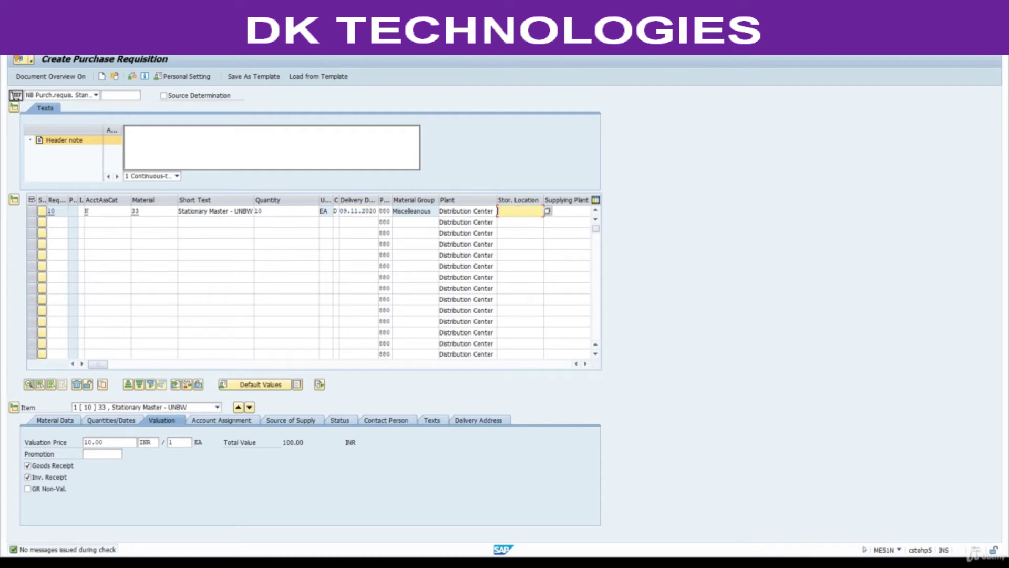
key(ctrl+s)
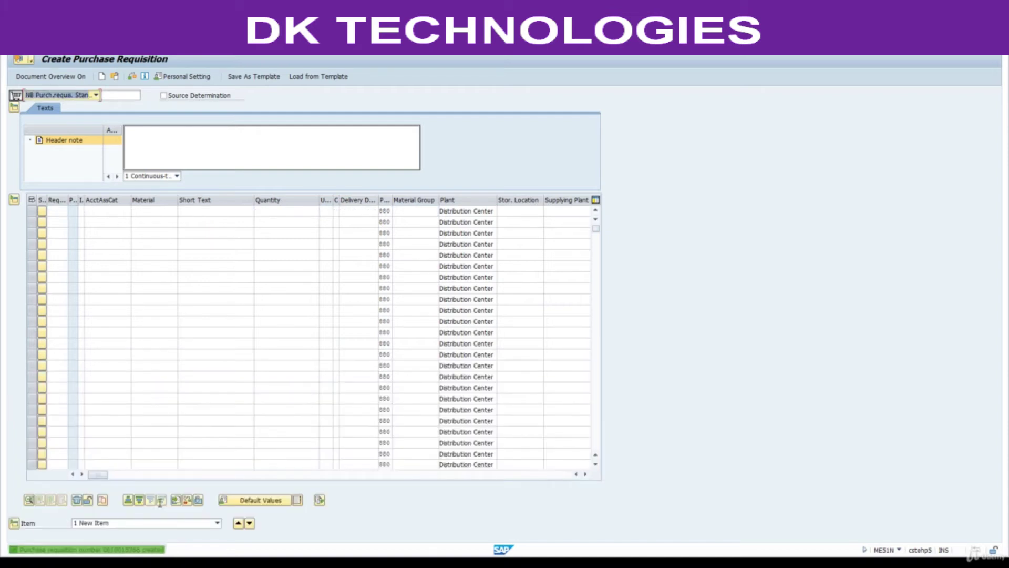
double_click(125, 550)
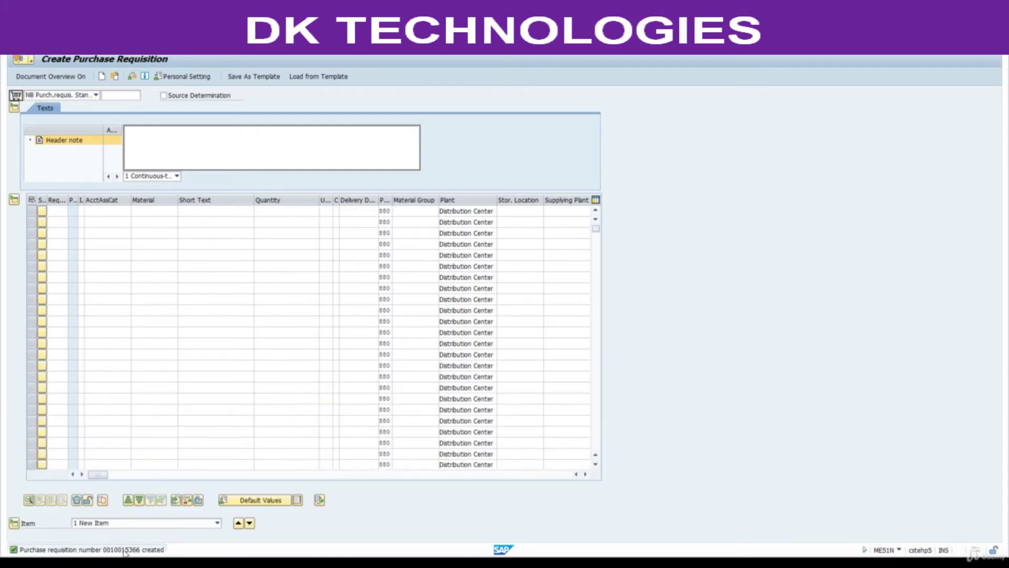
double_click(178, 149)
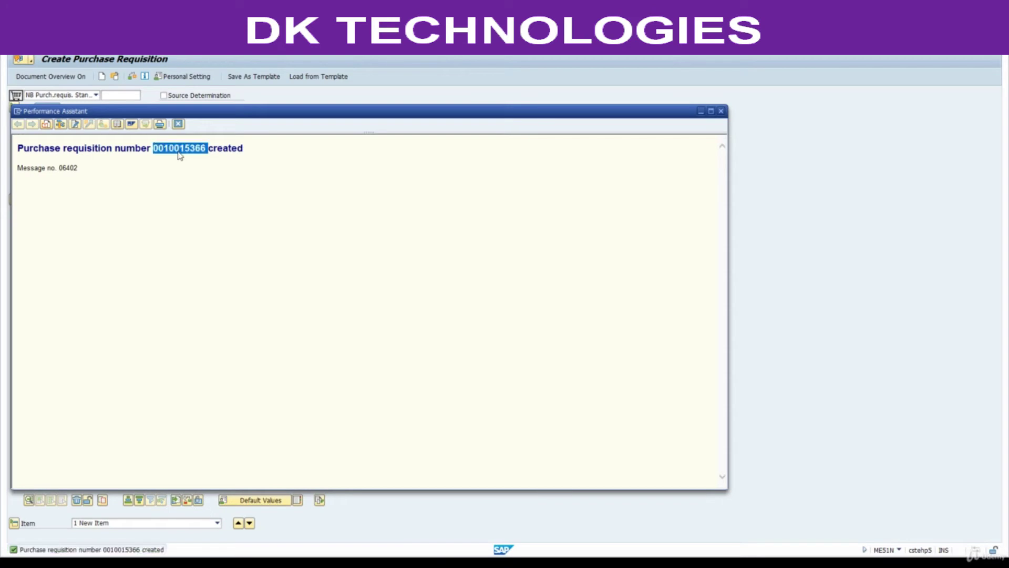
click(178, 124)
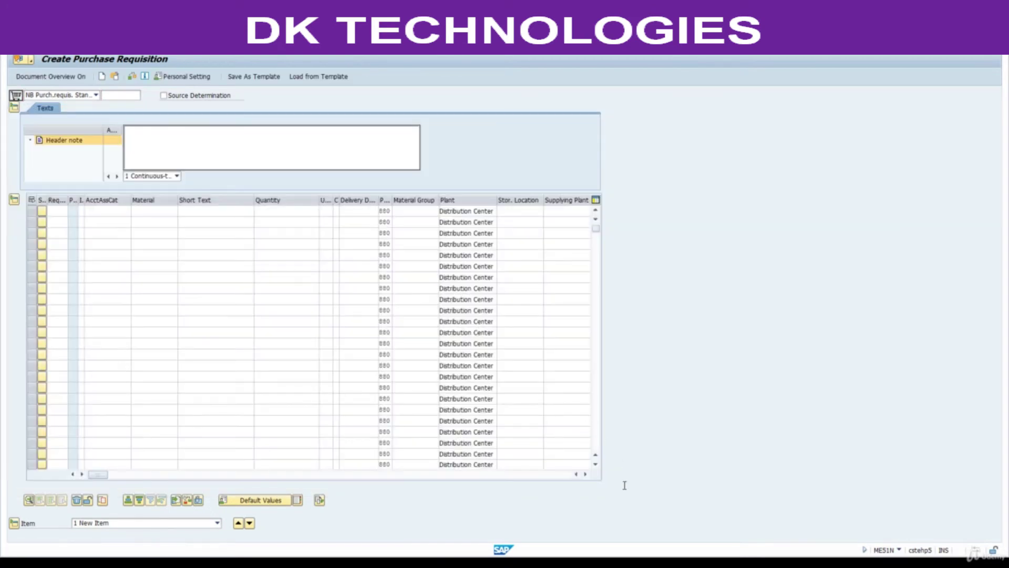
Paste requisition number 10015366 into Excel cell D59 beside PR under Case 3
key(alt+Tab)
scroll(327, 462, down, 9)
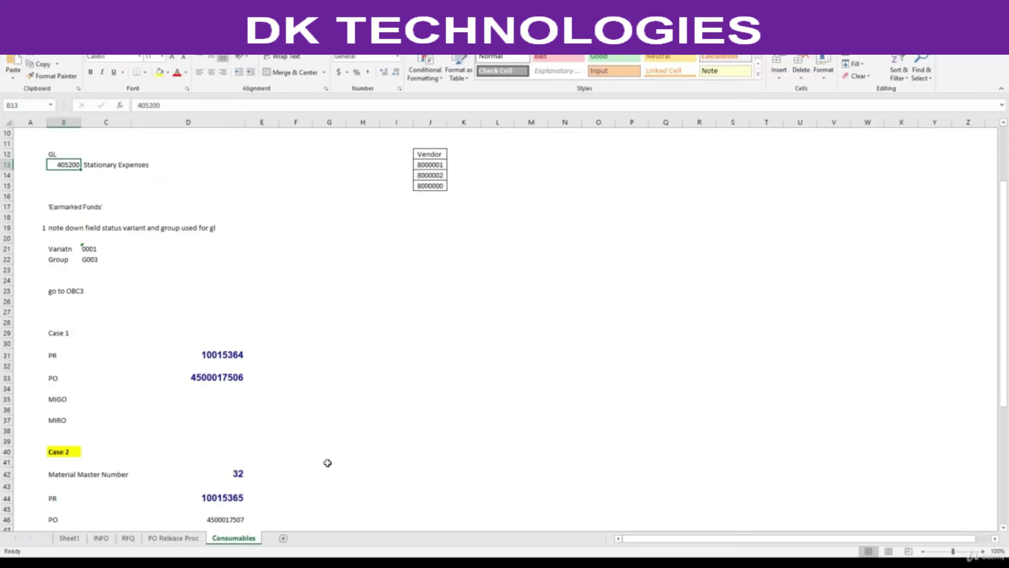
scroll(289, 414, down, 3)
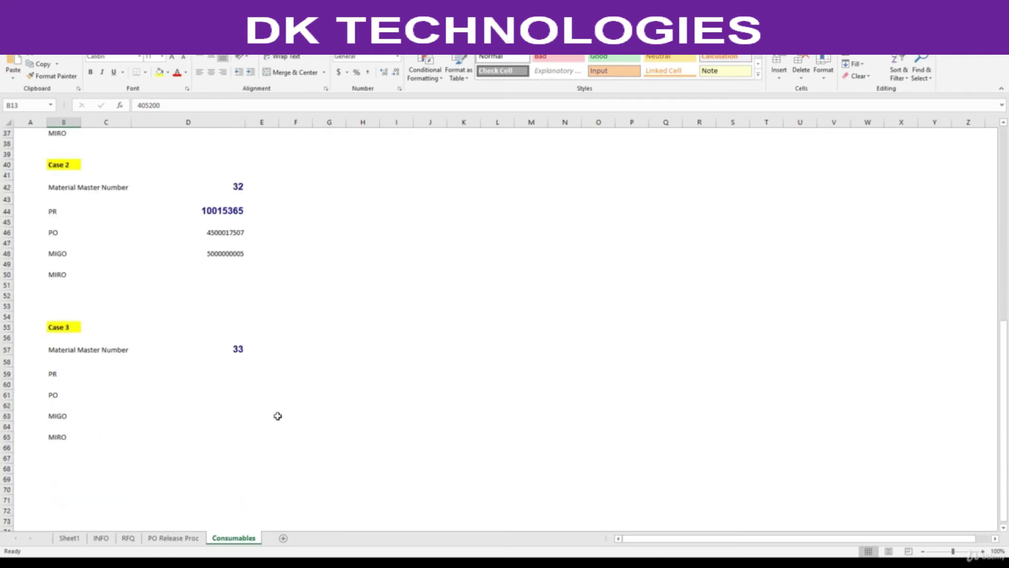
click(223, 373)
key(ctrl+v)
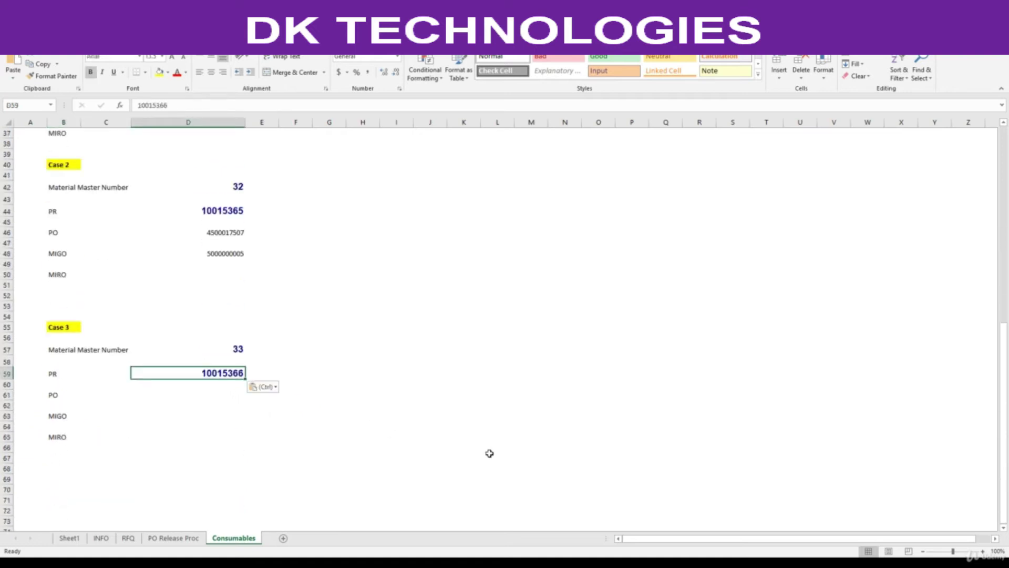
click(676, 521)
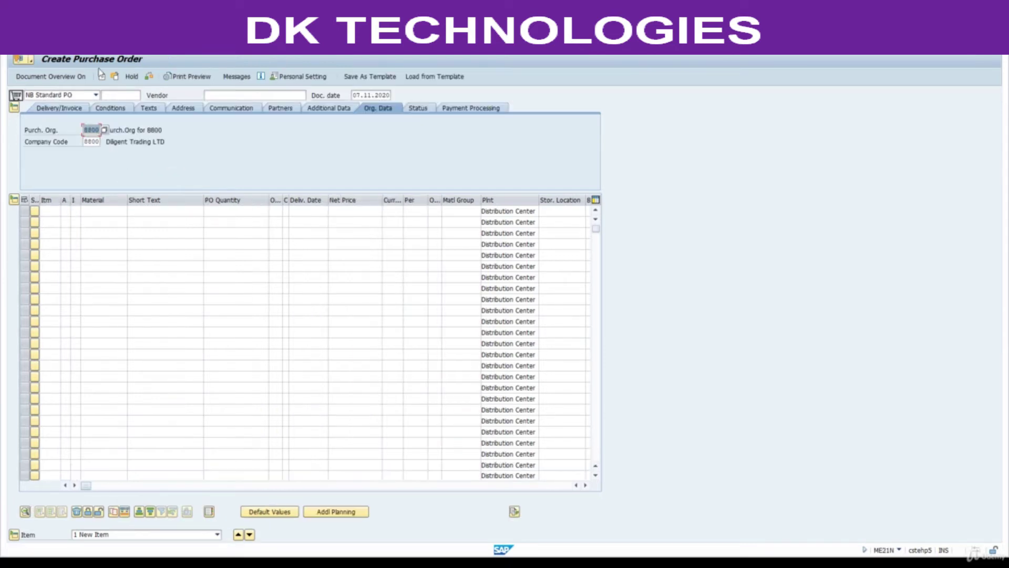
Adopt requisition 10015366 from My purchase requisitions into the new purchase order
click(114, 77)
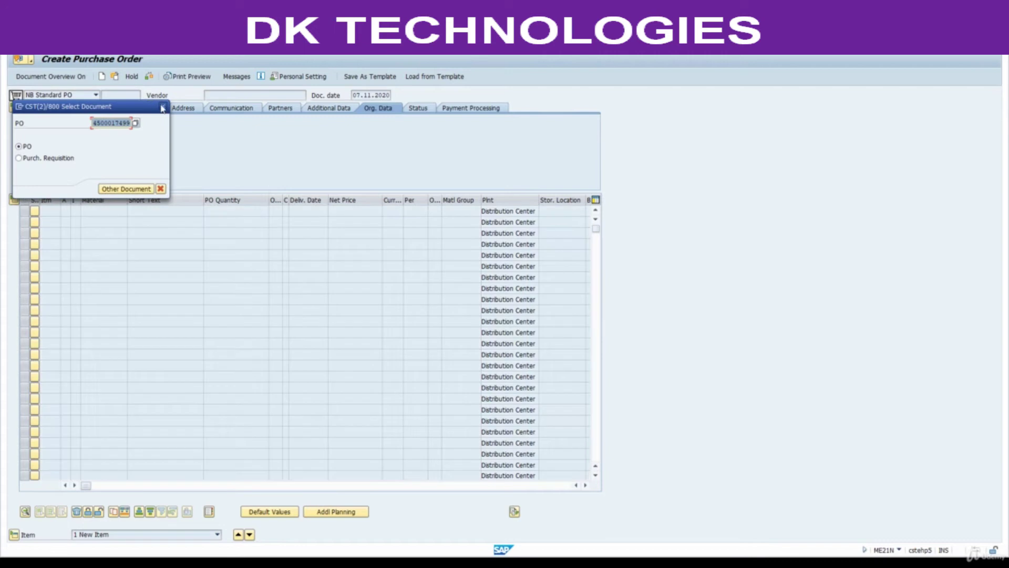
key(Escape)
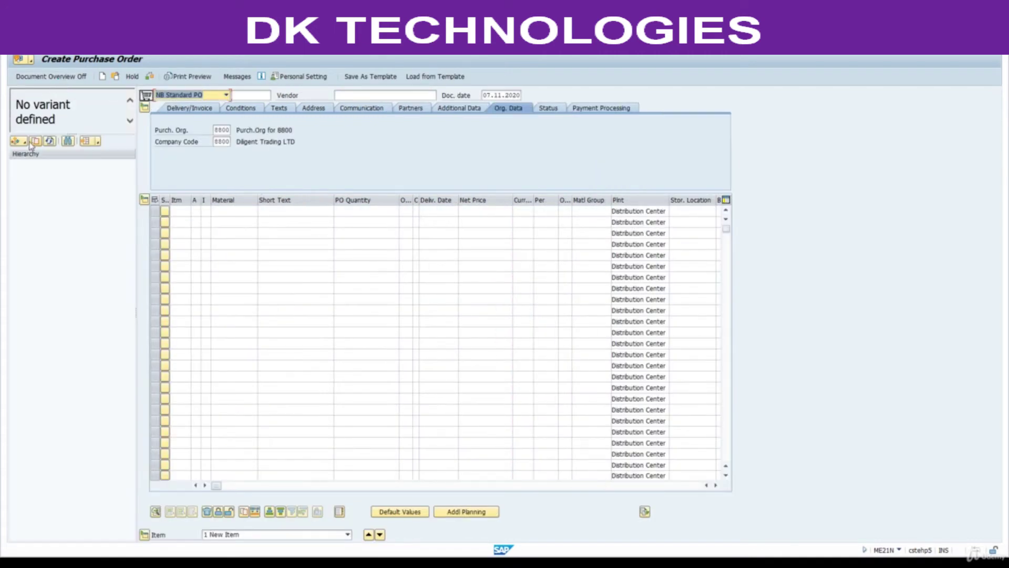
click(23, 141)
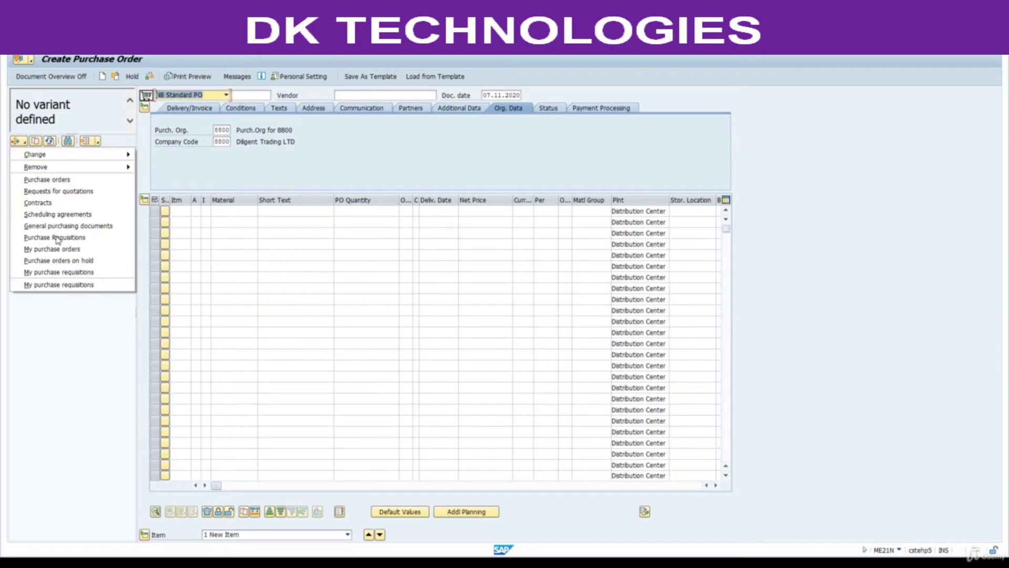
click(74, 284)
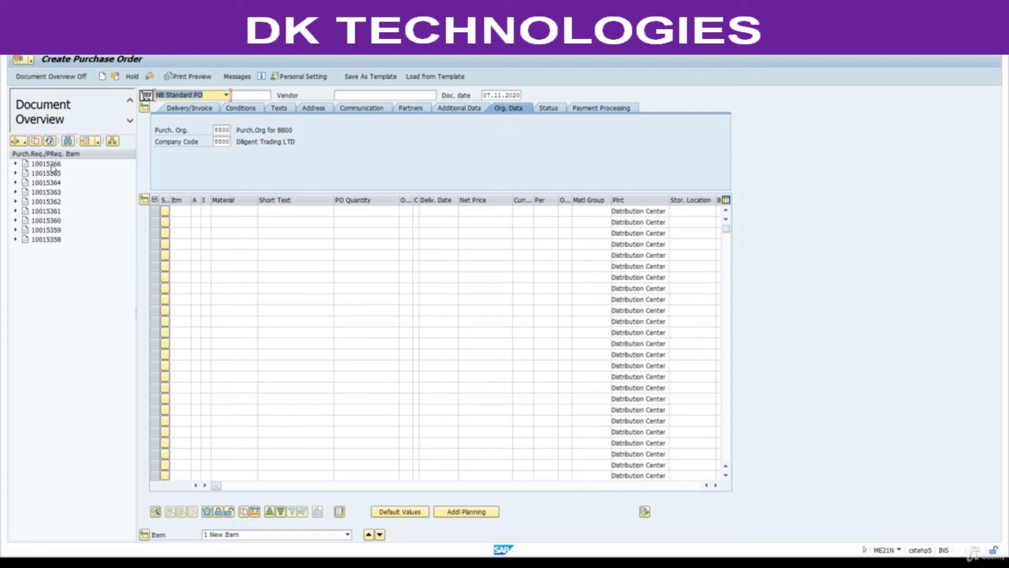
click(47, 164)
click(36, 141)
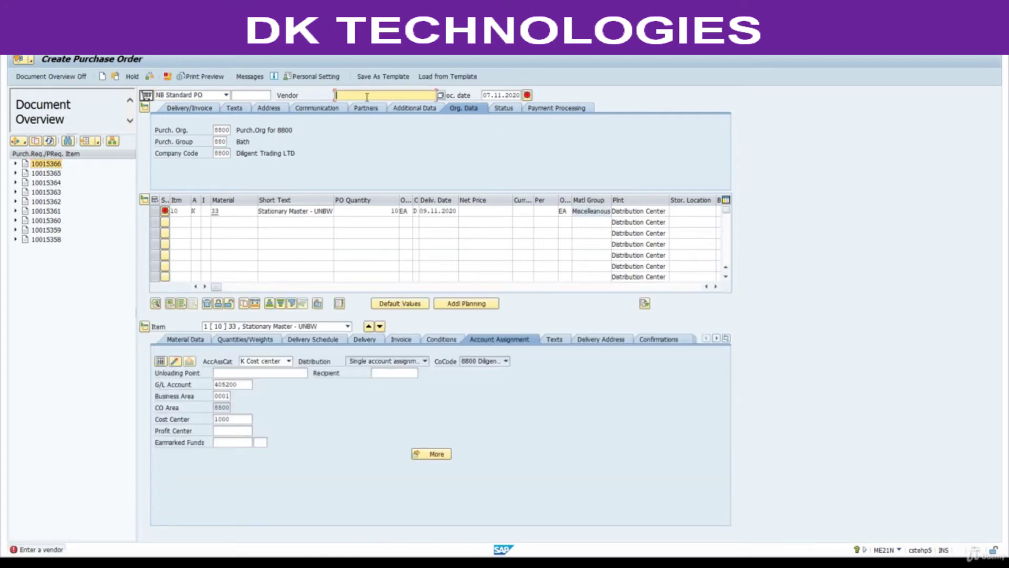
Set vendor ABC LTC and a 10.00 gross price on the order, then check it
click(366, 95)
click(363, 102)
key(Return)
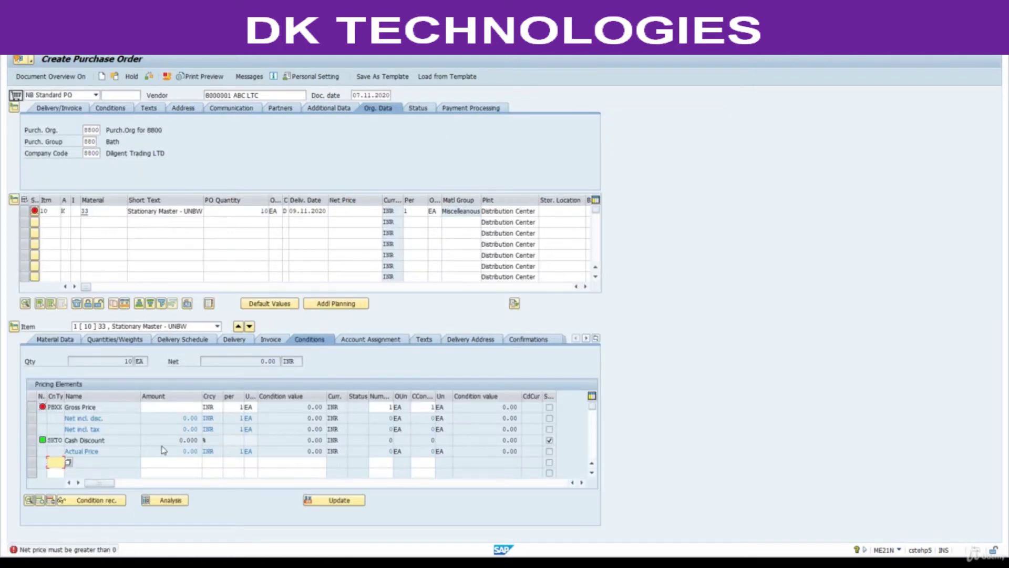
click(176, 406)
text(1)
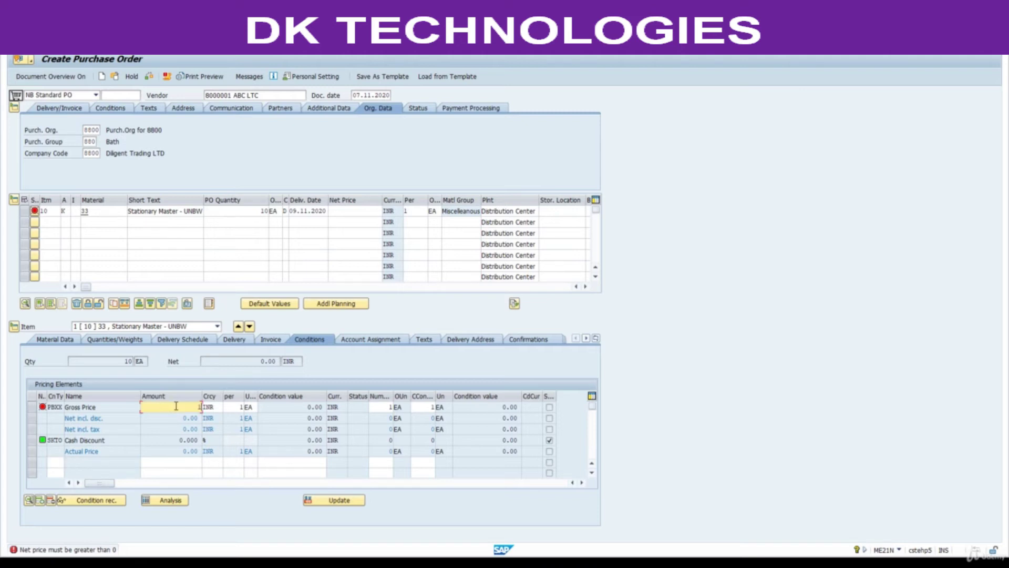
text(0)
key(Return)
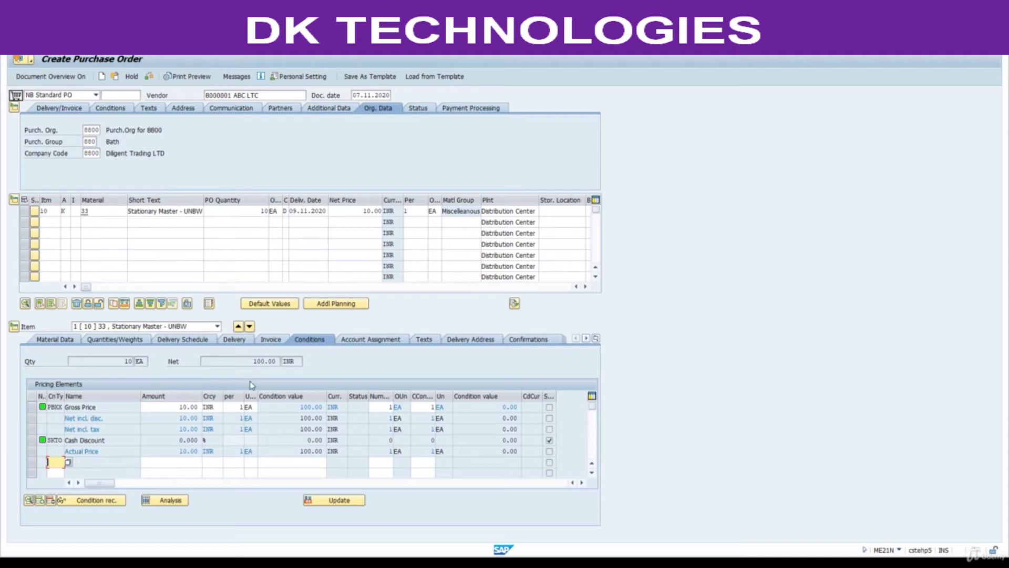
click(149, 76)
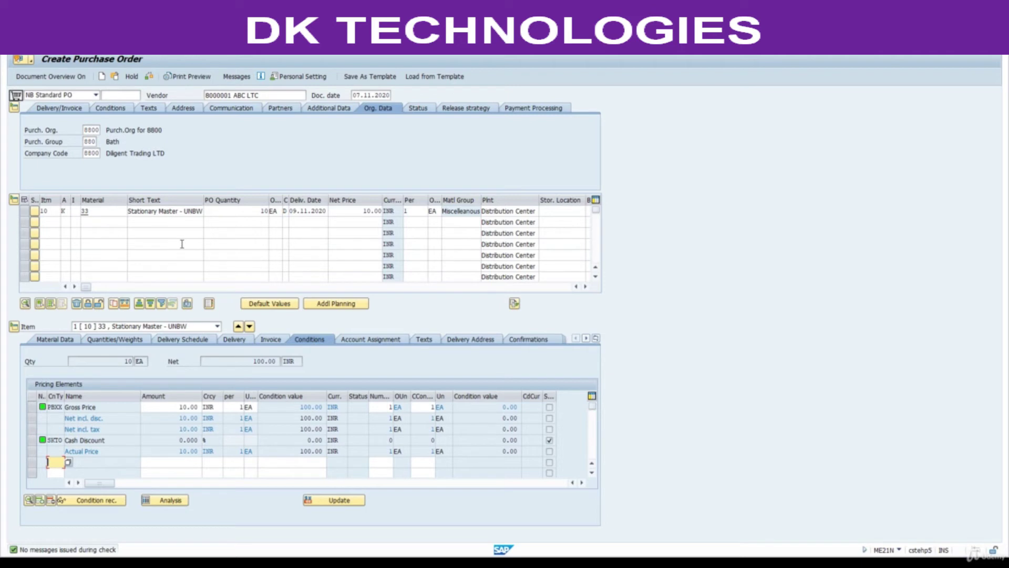
click(555, 210)
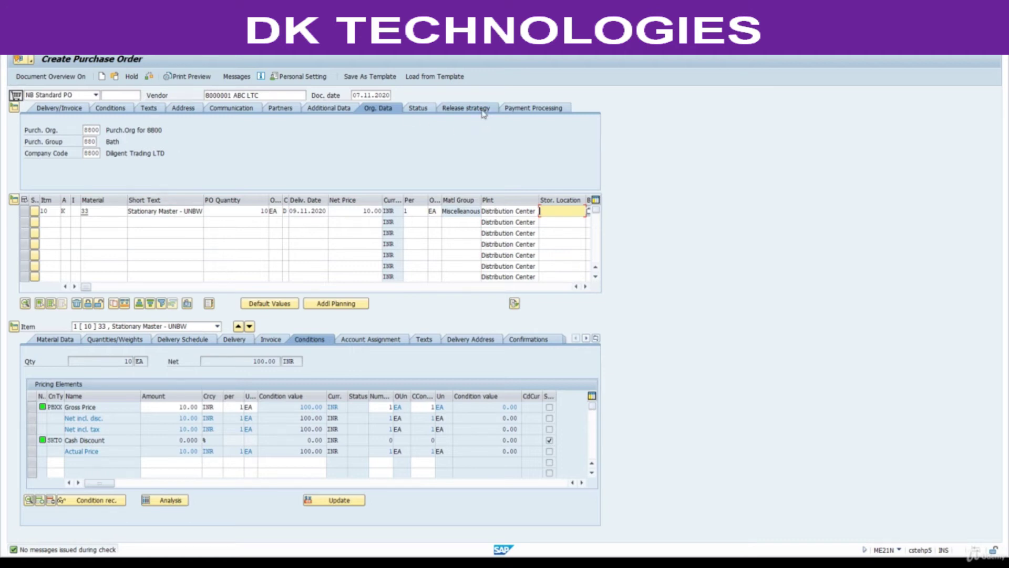
click(479, 109)
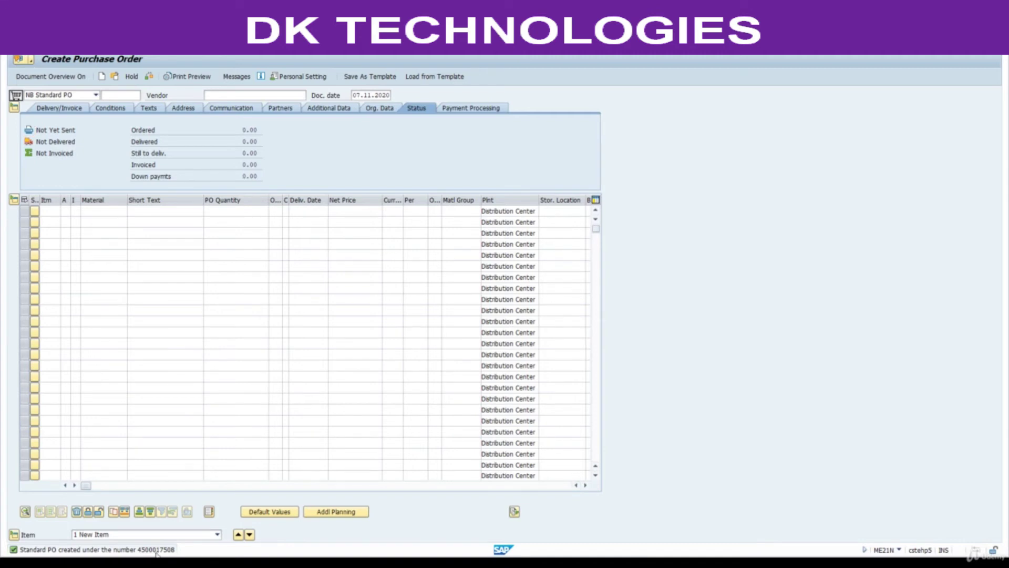
double_click(156, 553)
double_click(239, 151)
key(ctrl+c)
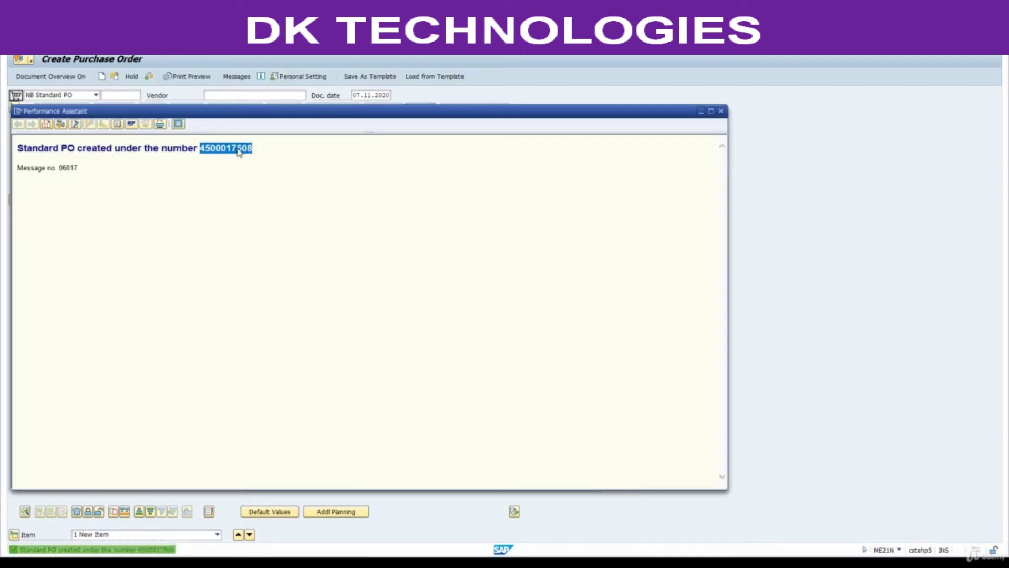
click(179, 124)
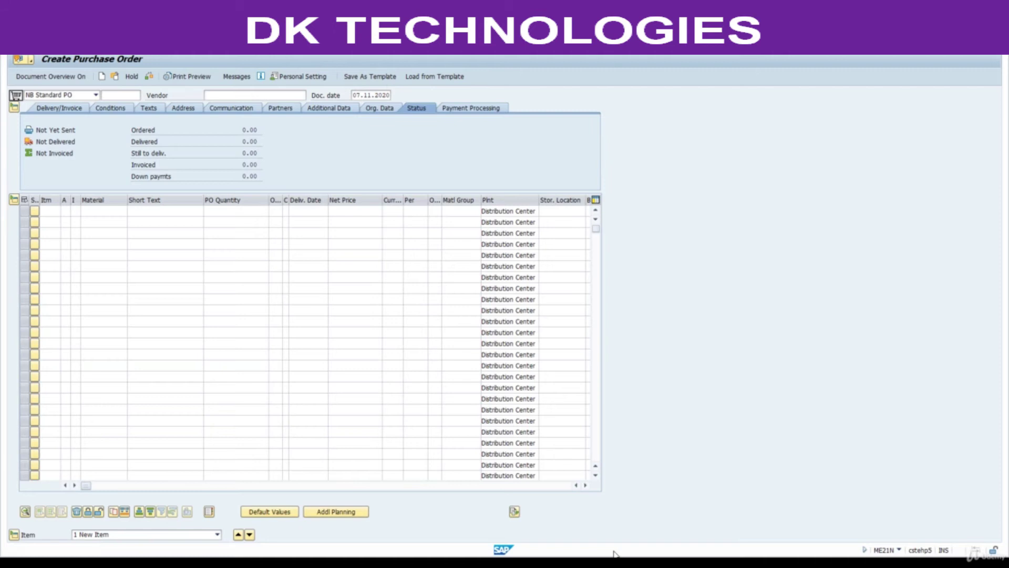
key(alt+Tab)
scroll(367, 457, down, 2)
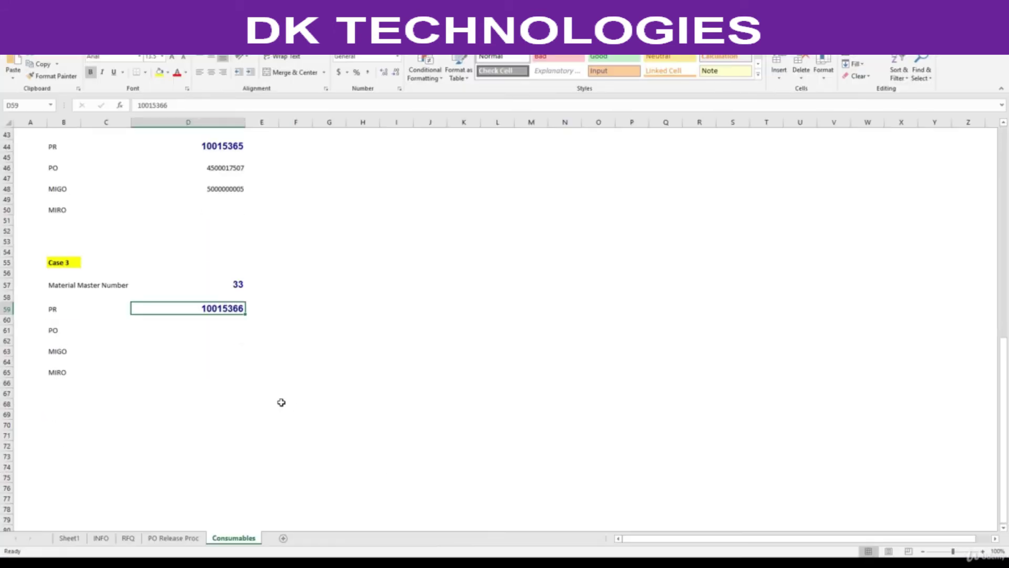
click(220, 328)
key(ctrl+v)
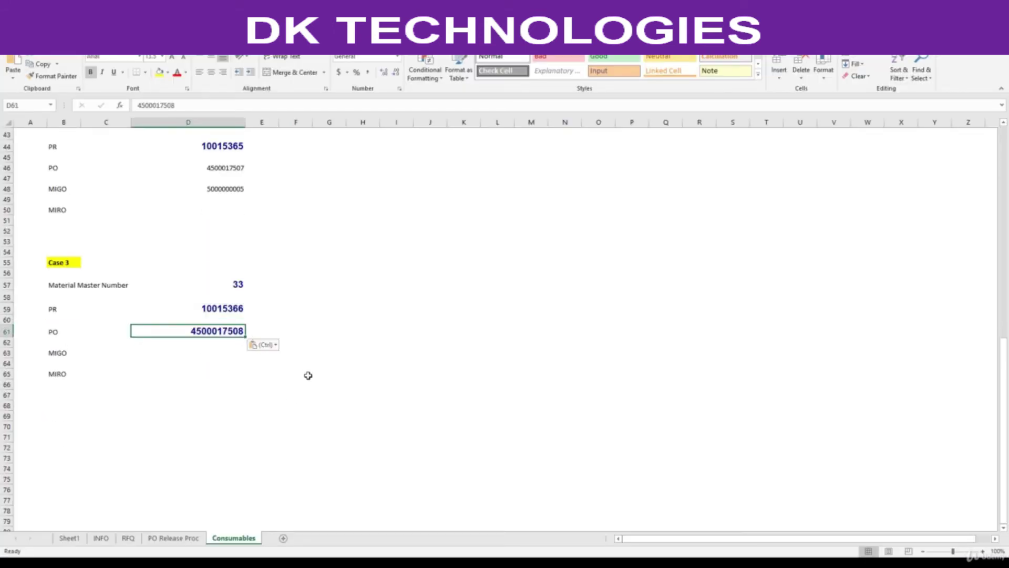
key(alt+Tab)
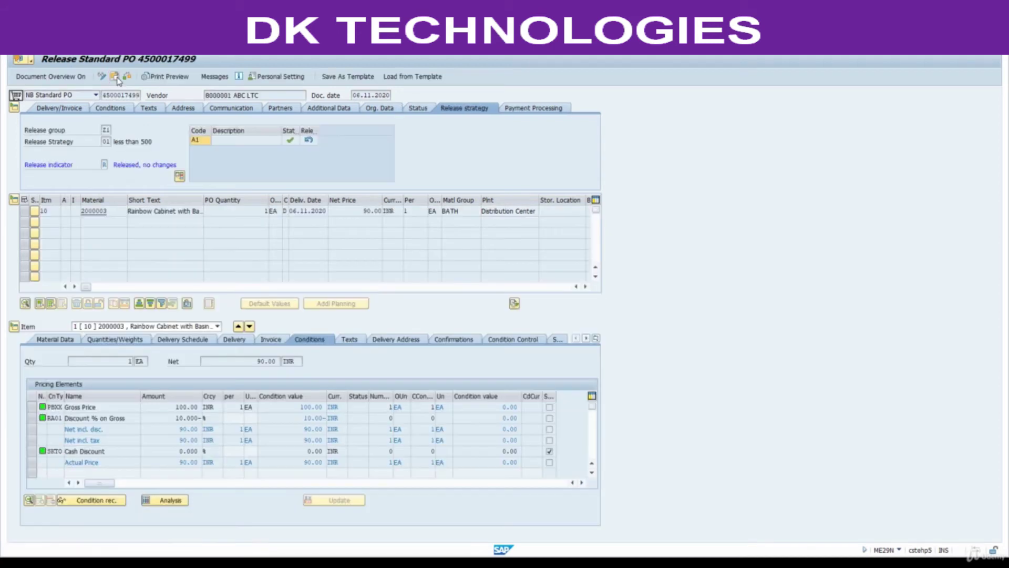
click(116, 77)
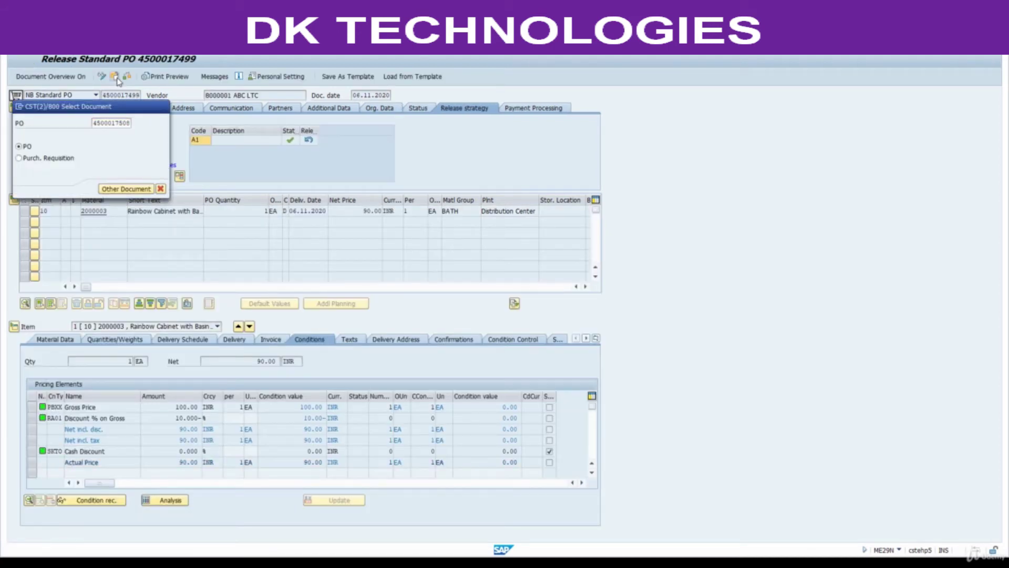
key(Return)
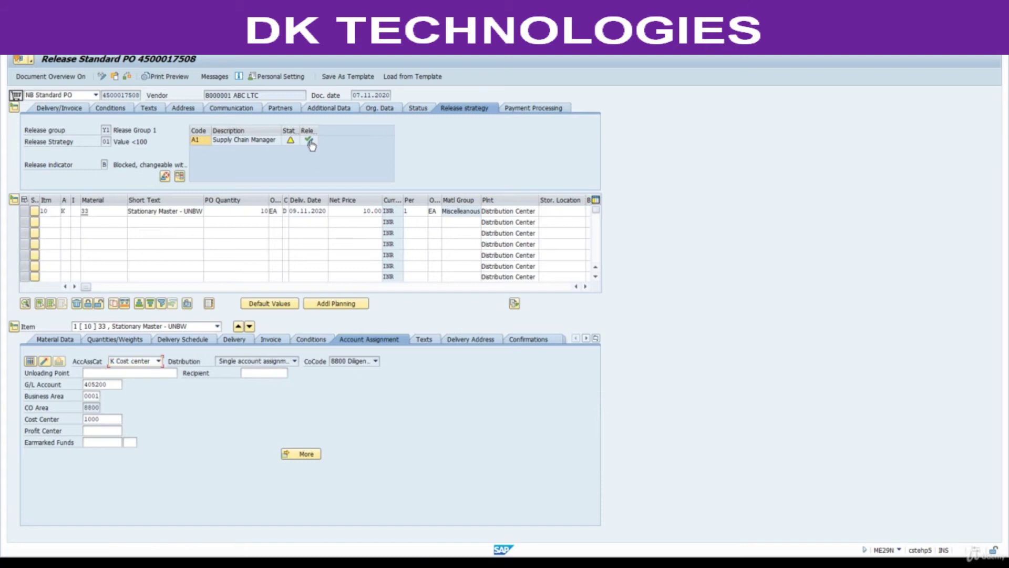
click(309, 141)
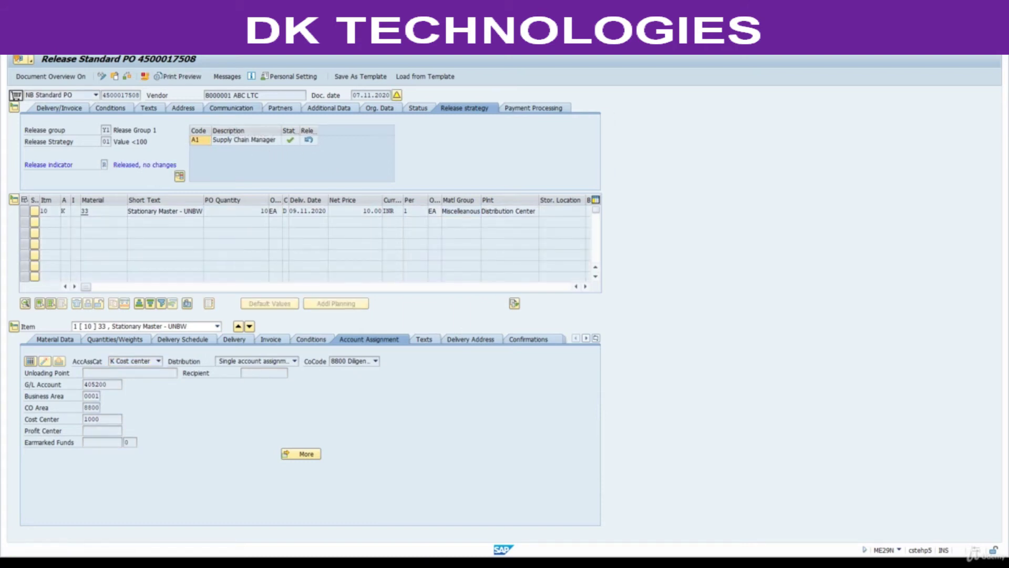
key(ctrl+s)
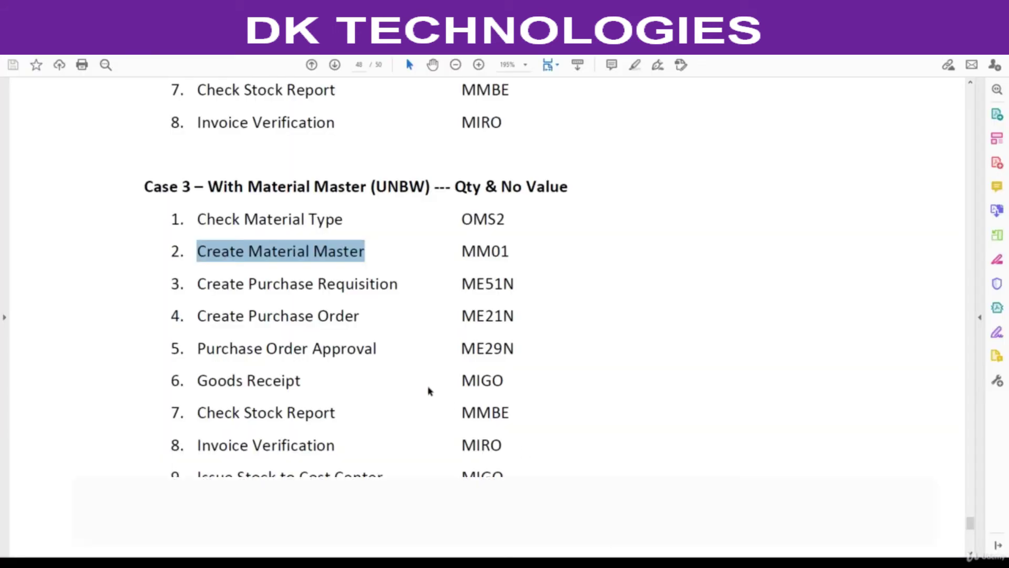
scroll(420, 384, down, 2)
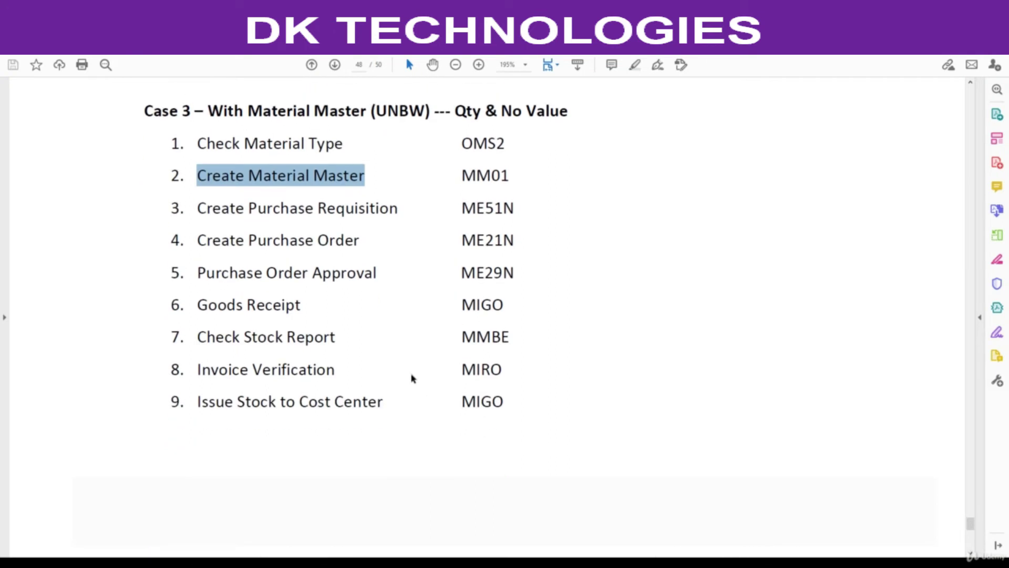
drag(198, 305, 297, 305)
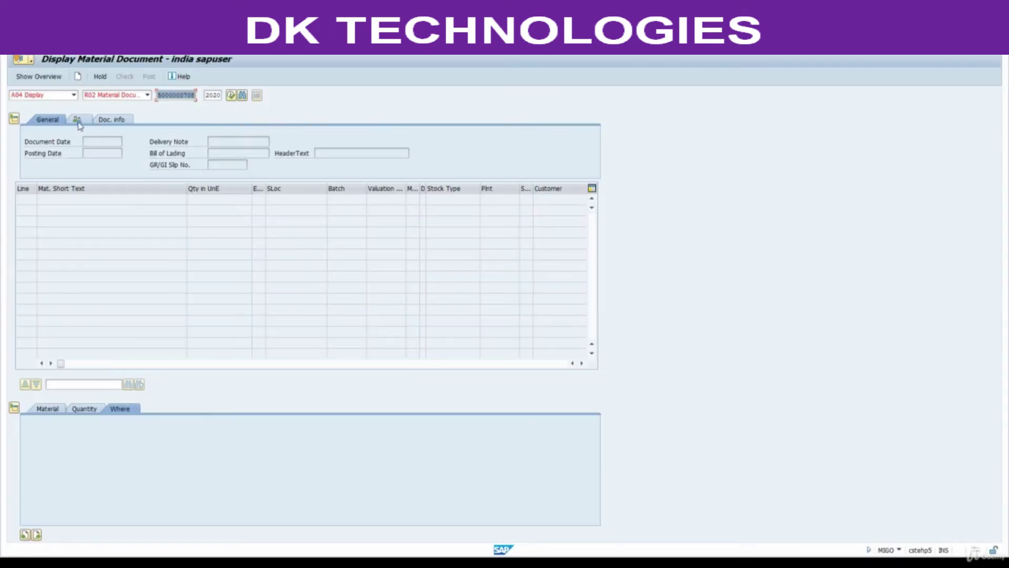
click(65, 99)
click(52, 109)
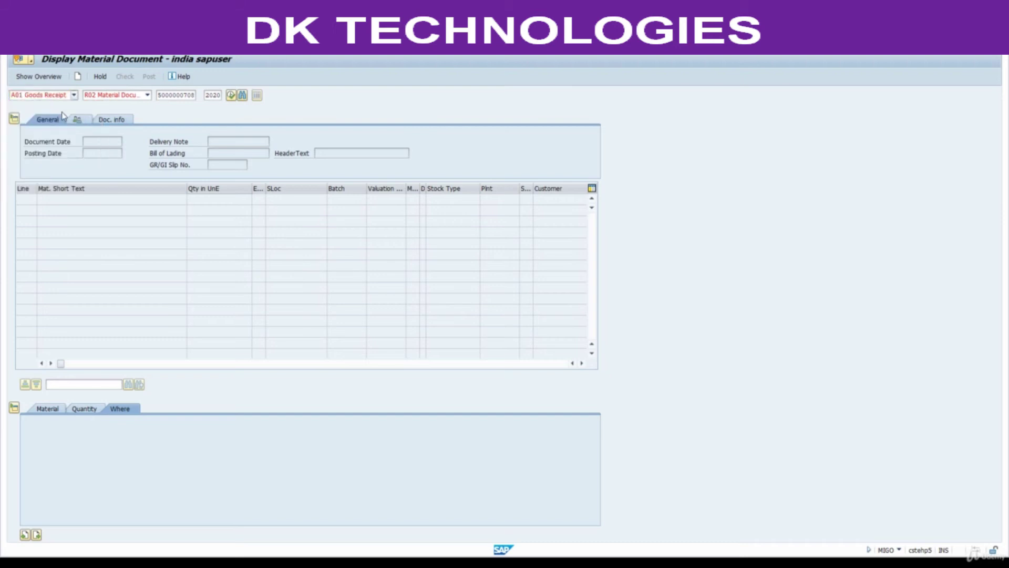
click(141, 97)
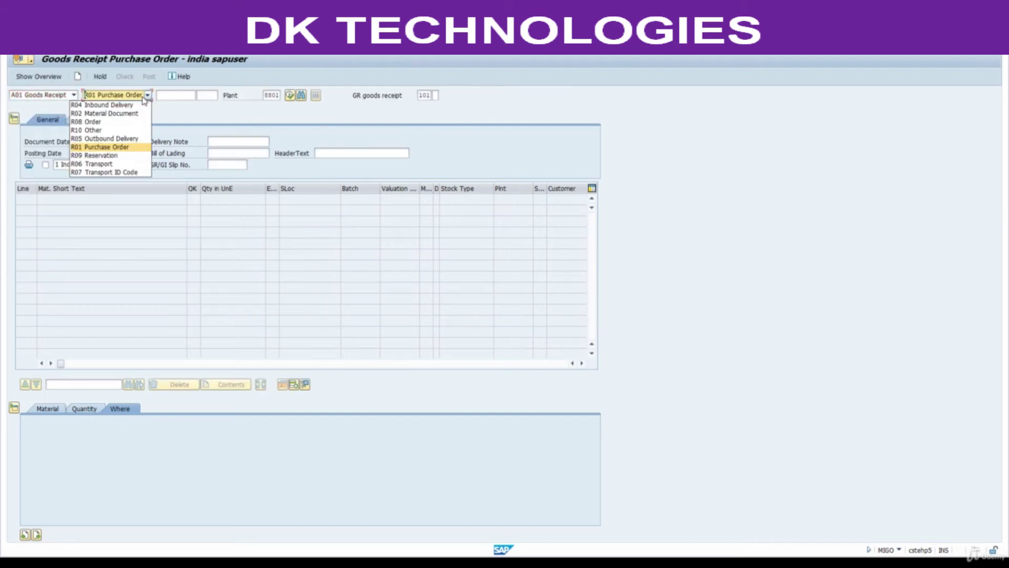
click(120, 148)
click(177, 95)
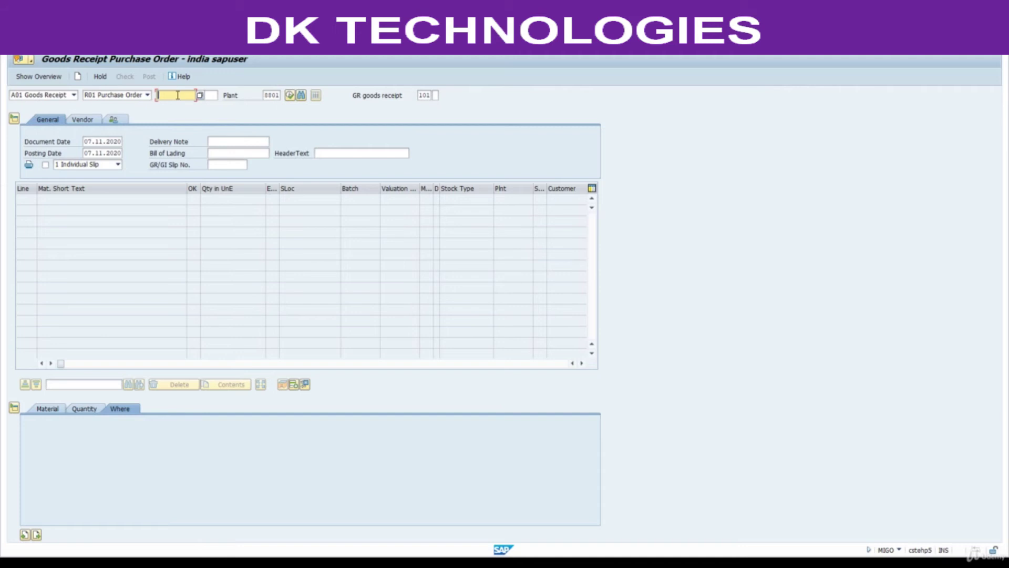
key(ctrl+v)
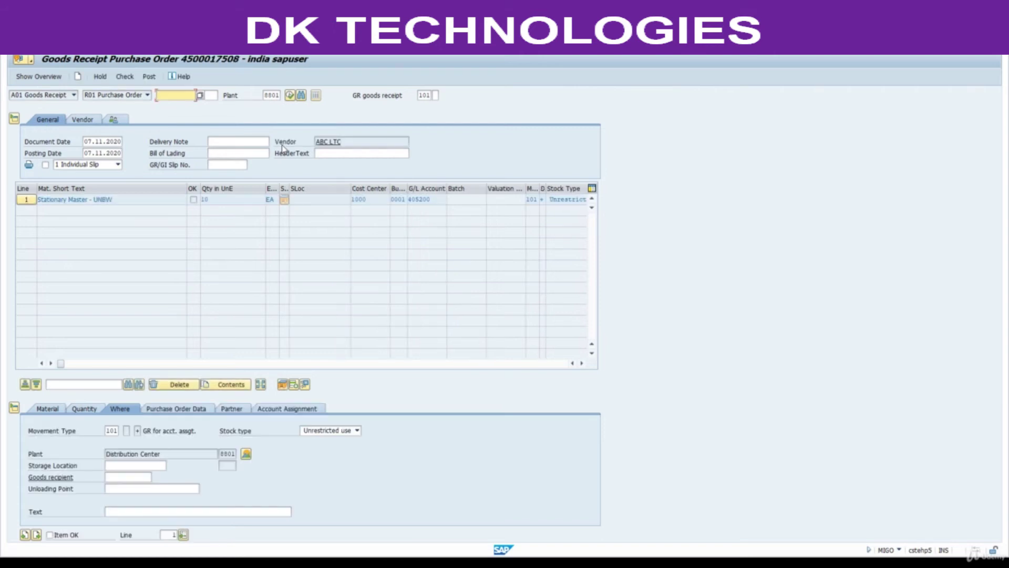
click(49, 534)
Set storage location 0001 Finished Goods, recheck, and post the goods receipt
click(139, 464)
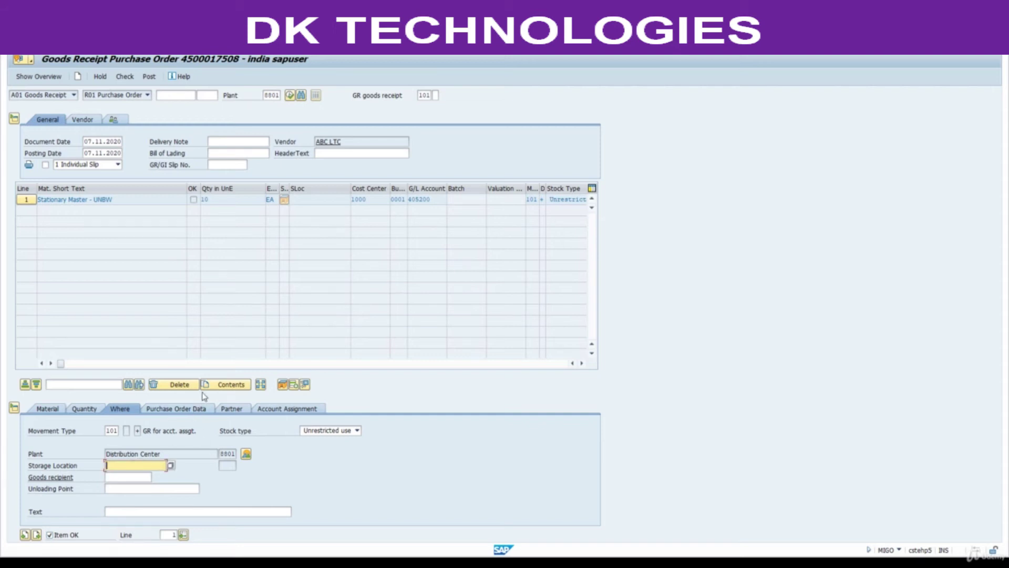
click(128, 200)
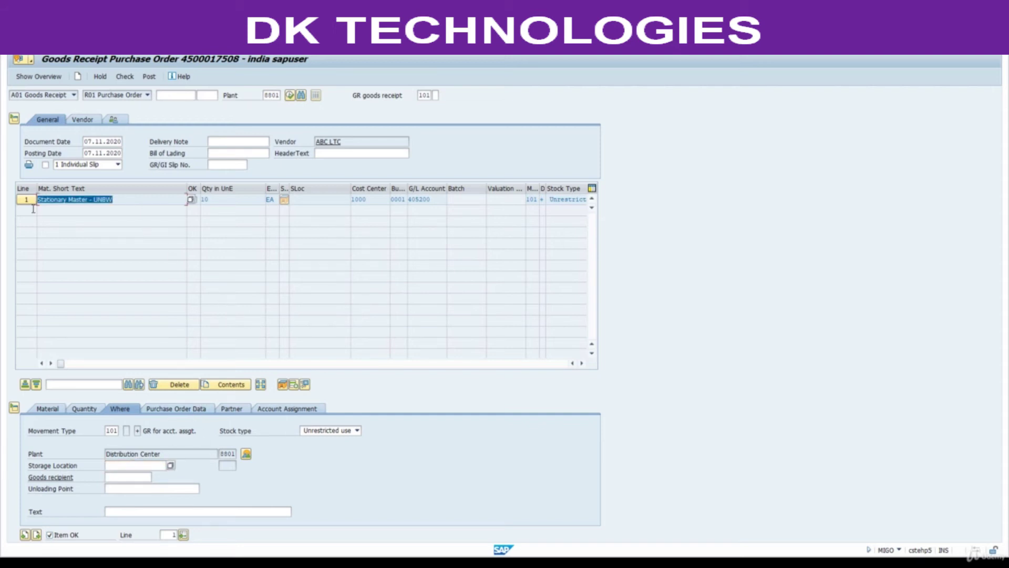
click(131, 79)
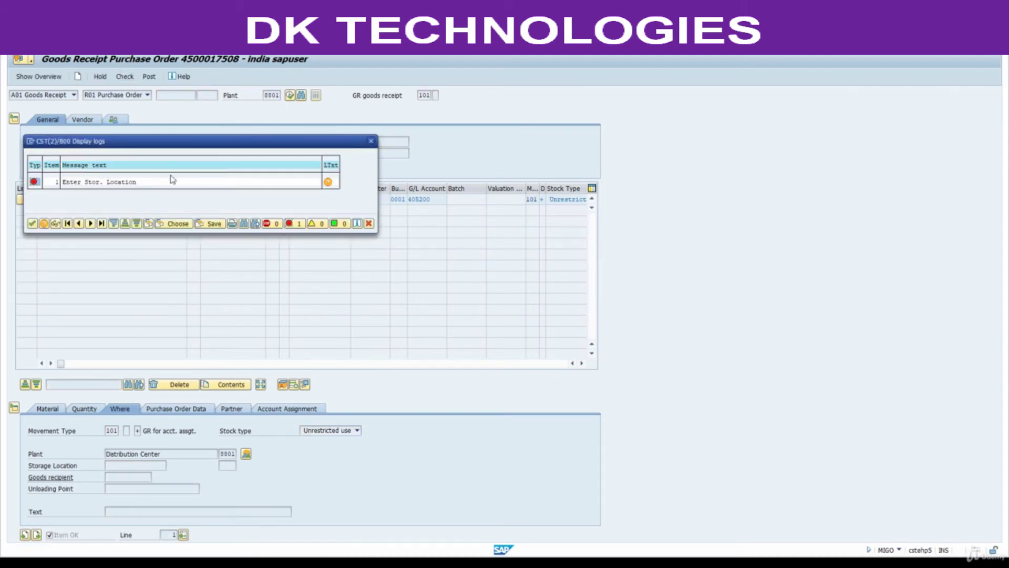
click(371, 141)
click(124, 465)
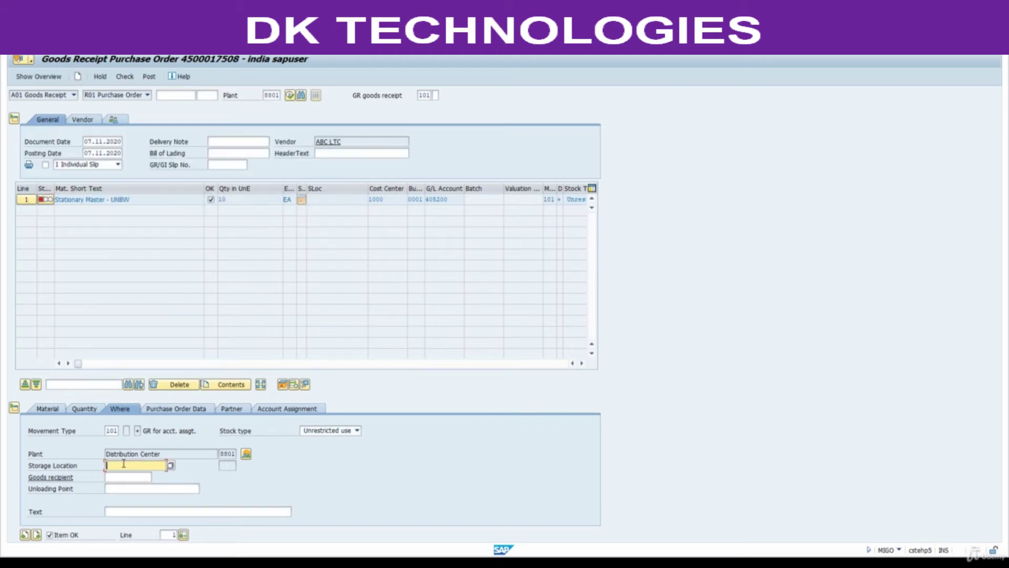
text(0001)
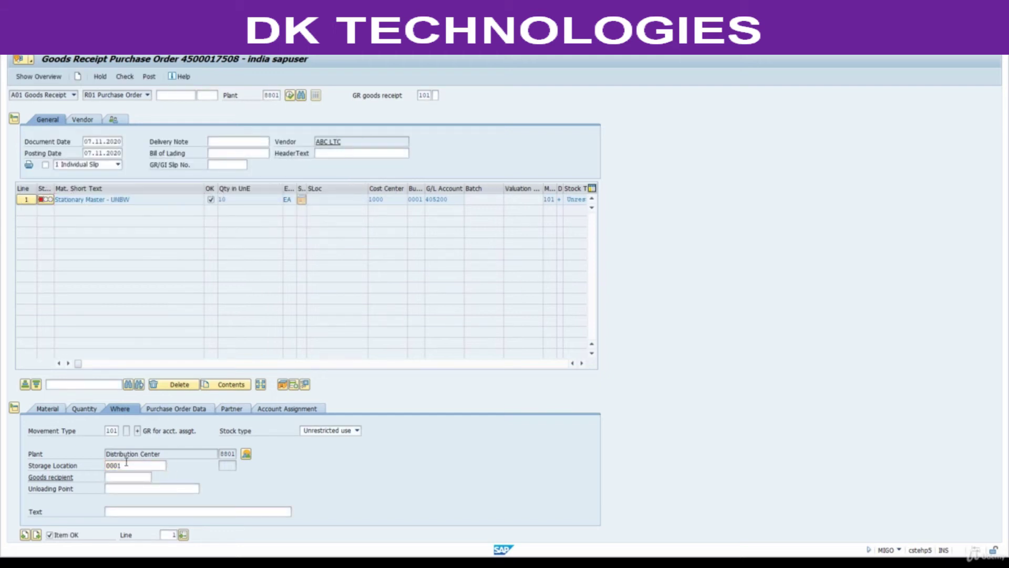
key(Return)
click(125, 77)
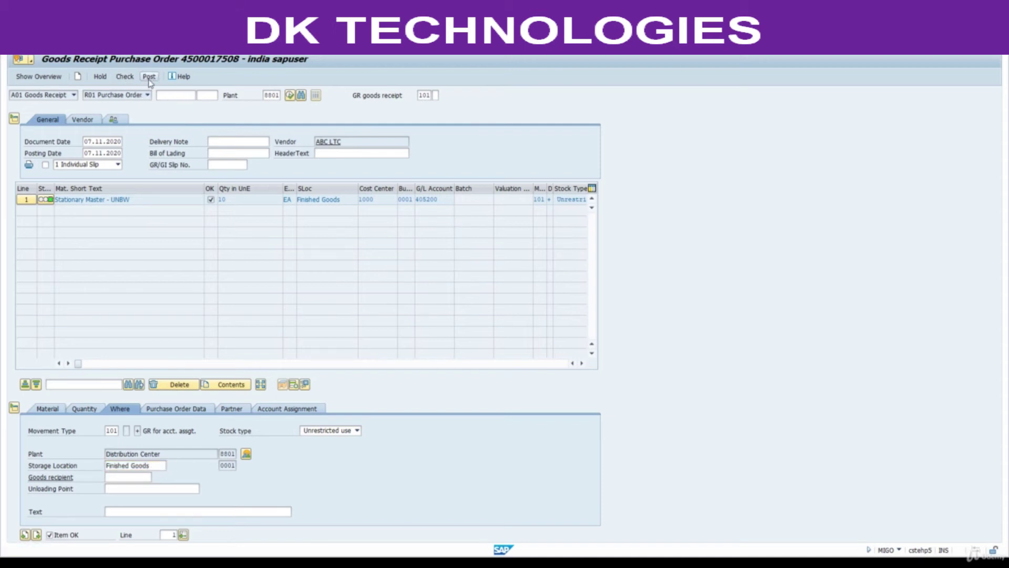
click(149, 77)
click(74, 95)
click(58, 114)
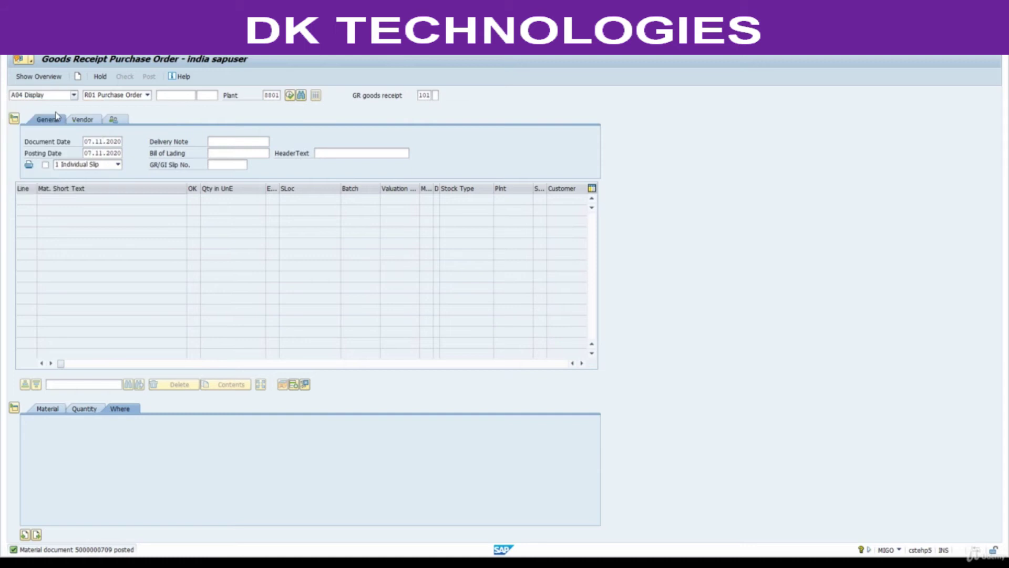
key(Return)
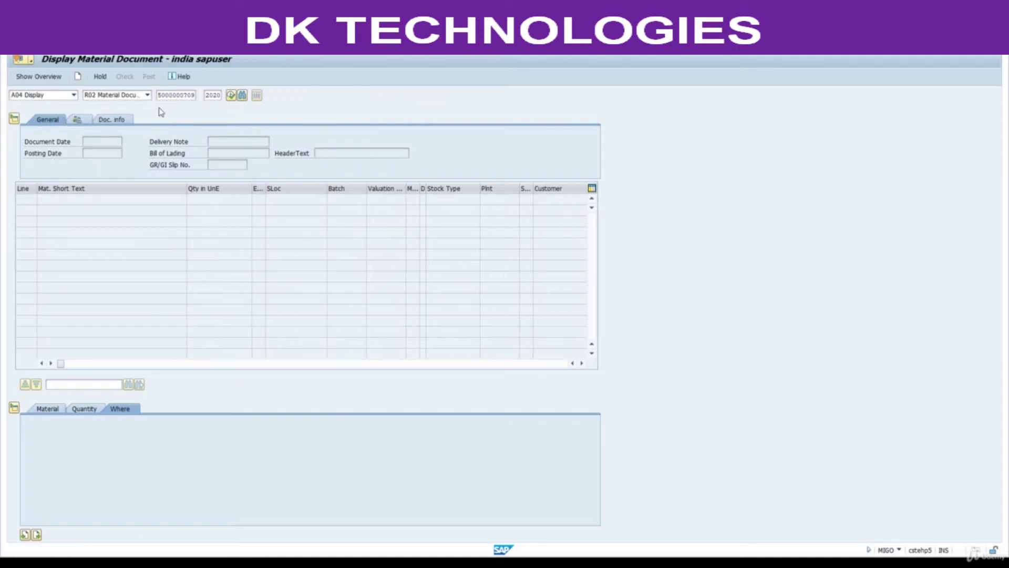
click(152, 121)
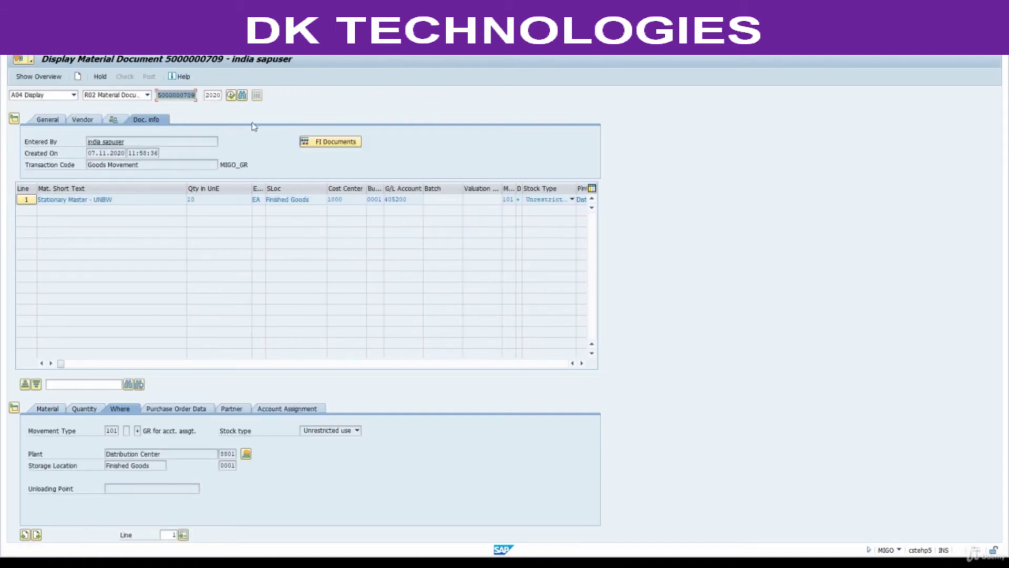
click(324, 142)
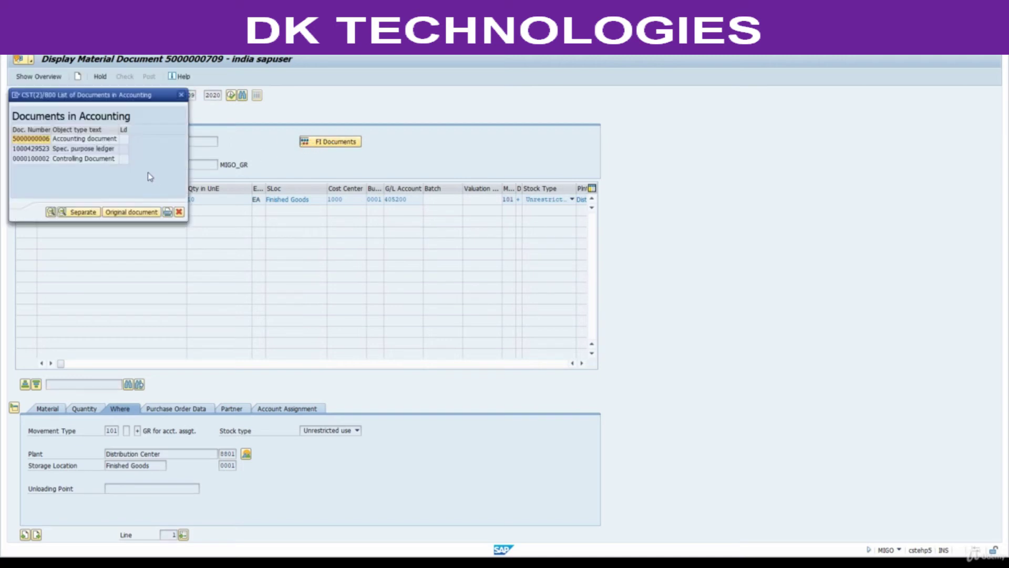
click(44, 140)
double_click(44, 139)
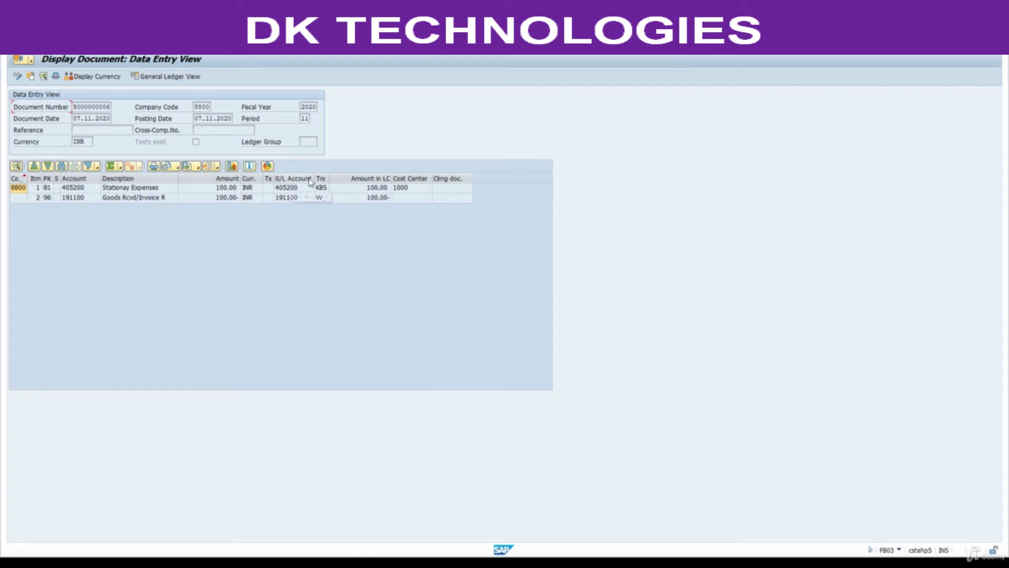
click(405, 189)
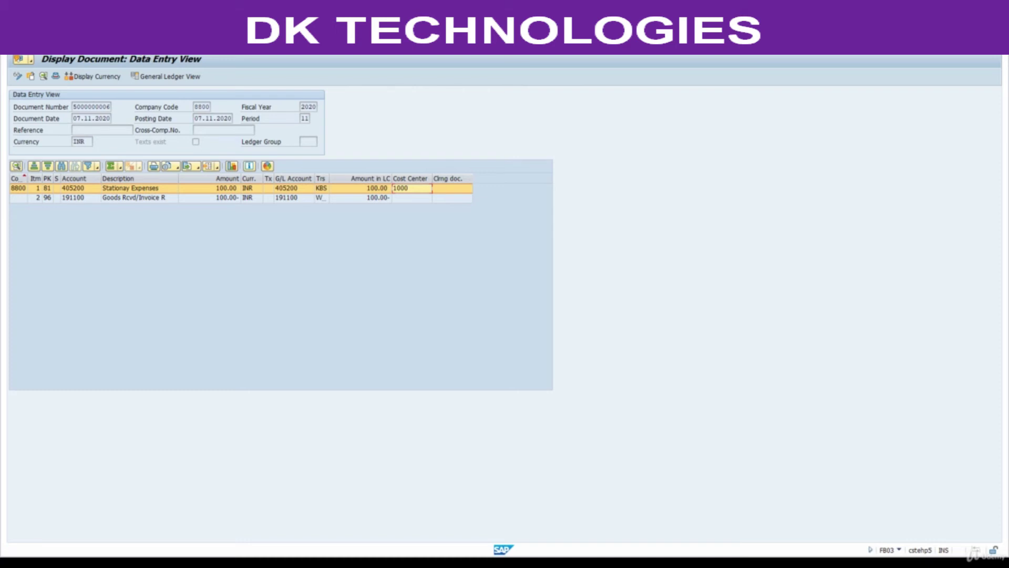
key(F3)
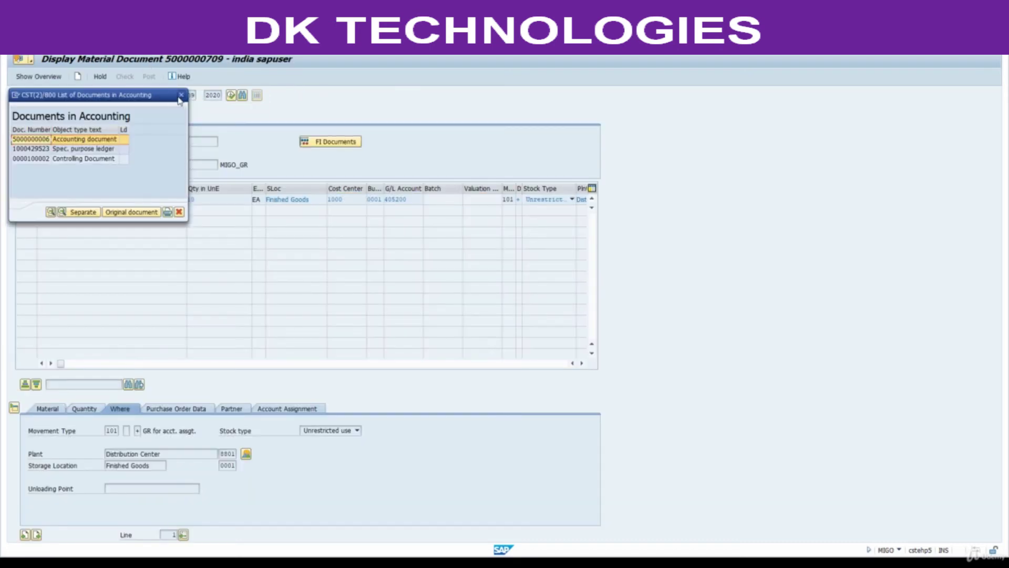
click(181, 95)
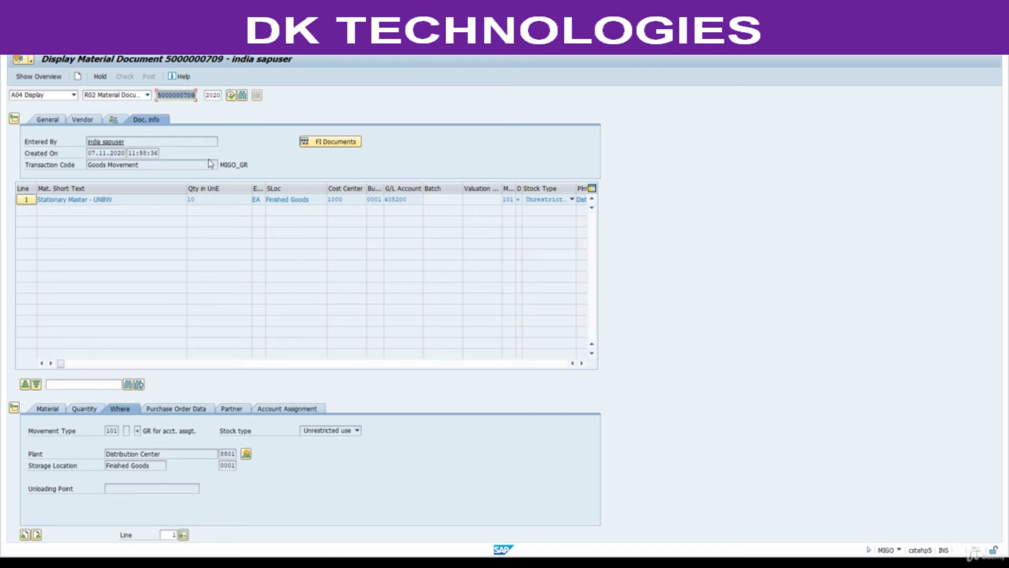
click(166, 137)
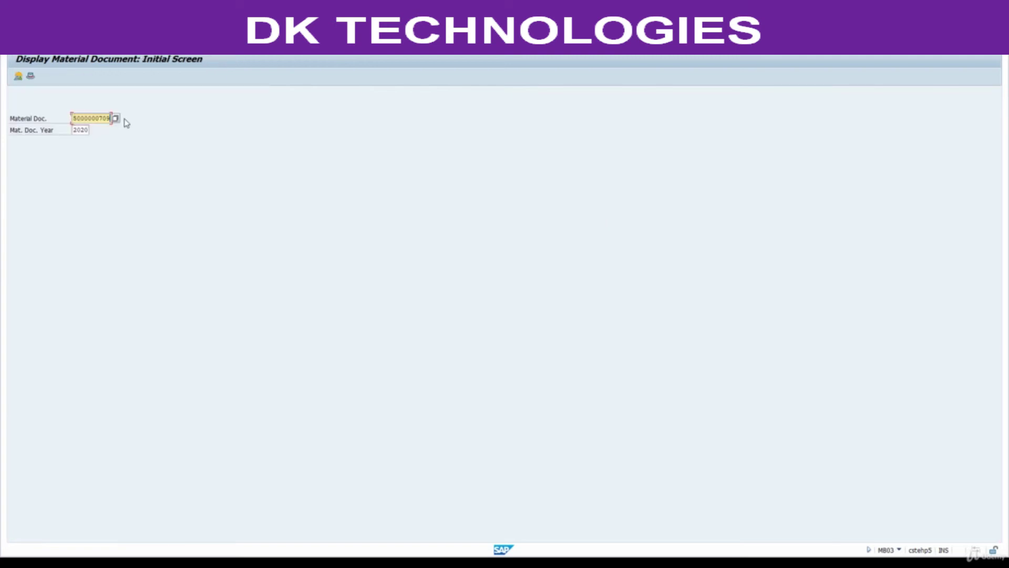
key(Return)
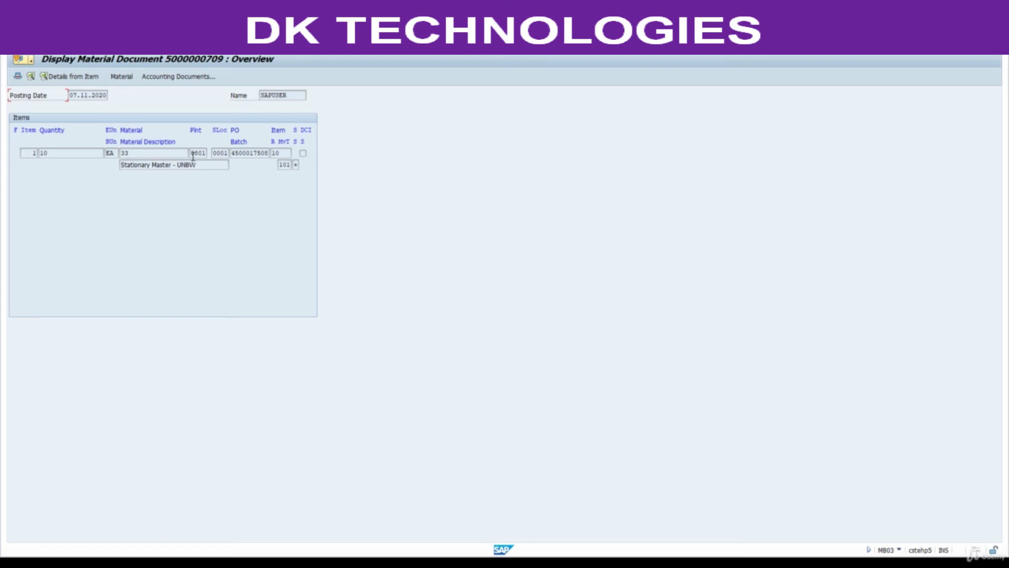
click(218, 153)
key(Return)
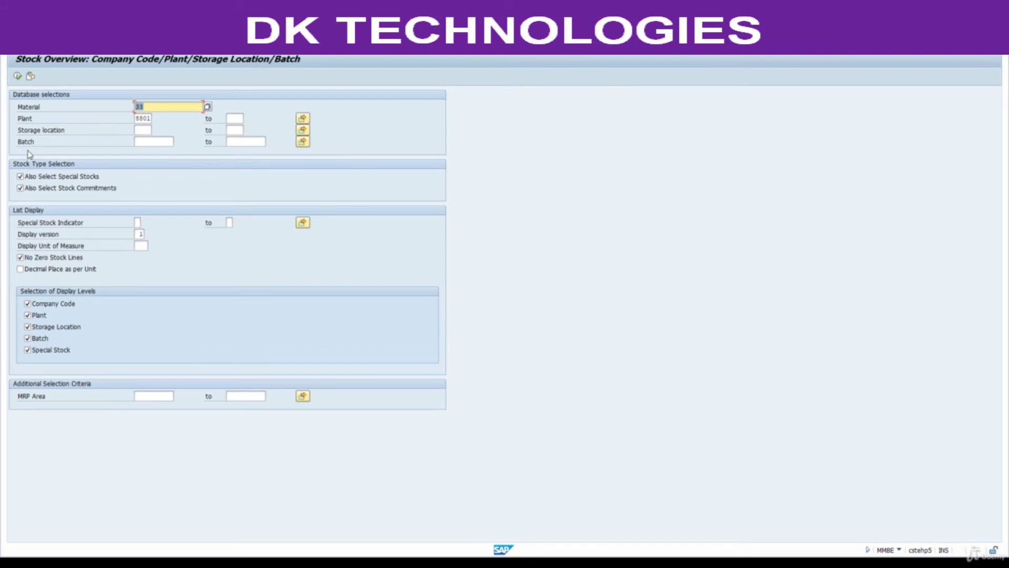
In MMBE, check that material 33 has 10.000 unrestricted in 8801 Finished Goods, then launch MB52
click(18, 77)
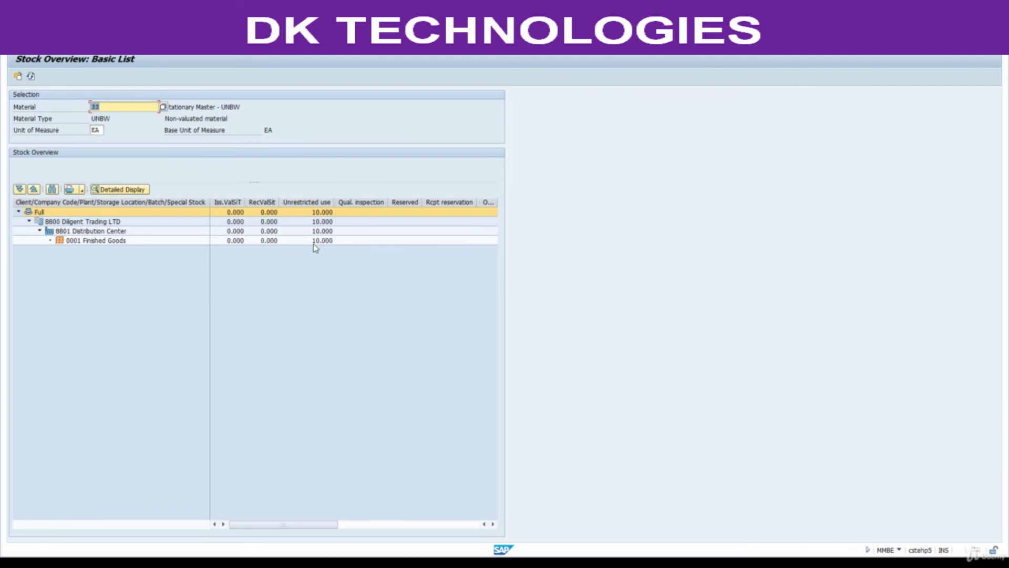
click(79, 221)
click(74, 231)
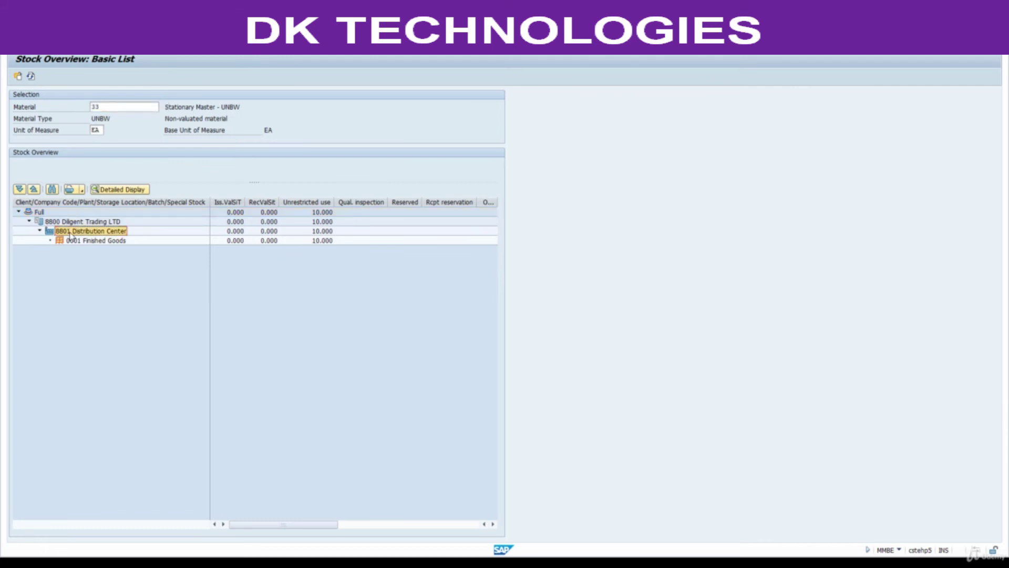
click(84, 242)
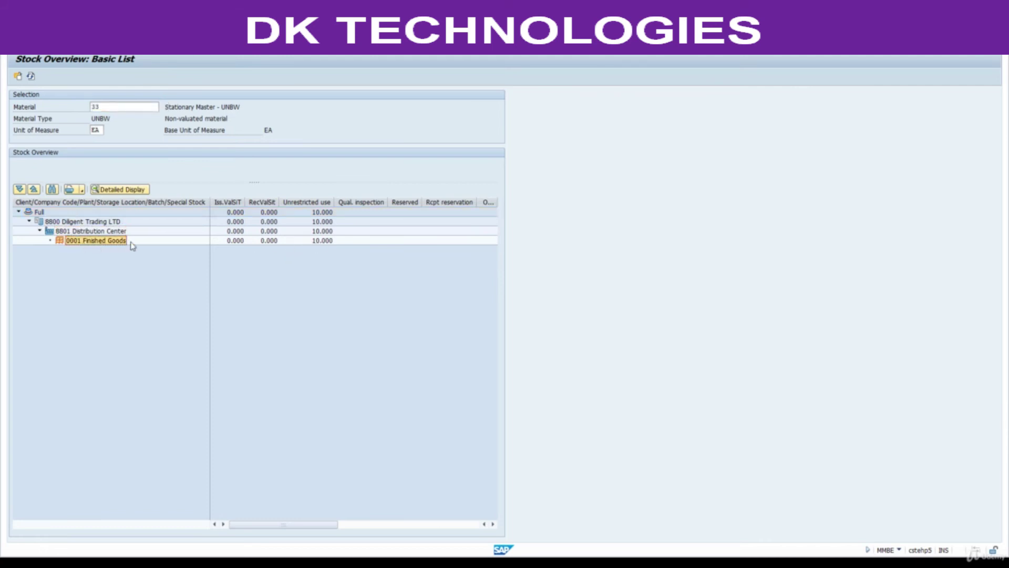
click(317, 242)
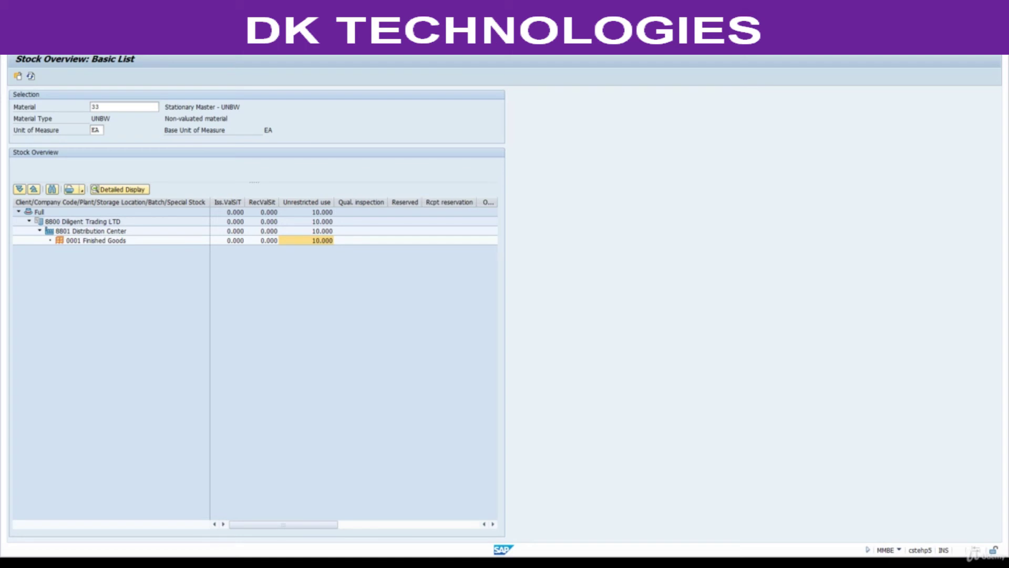
key(Return)
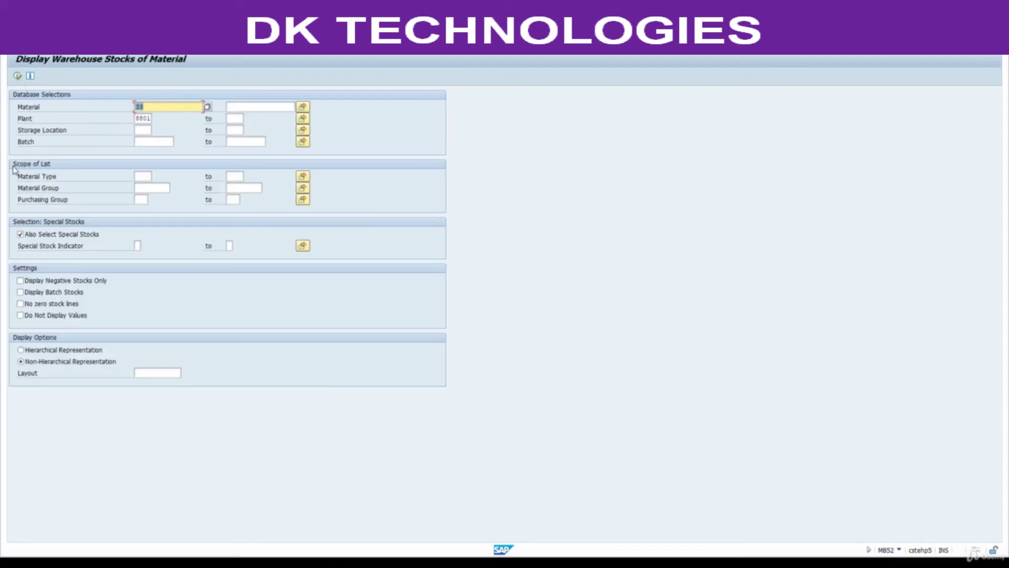
Run MB52 and verify material 33 shows 10 EA unrestricted at 0.00 INR, then bring up the PDF steps
click(18, 75)
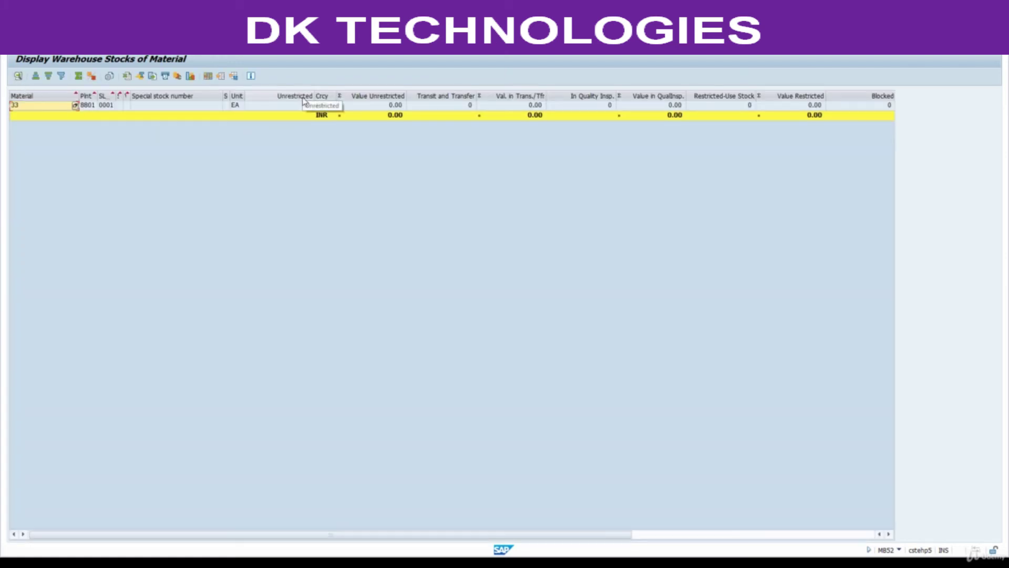
click(304, 98)
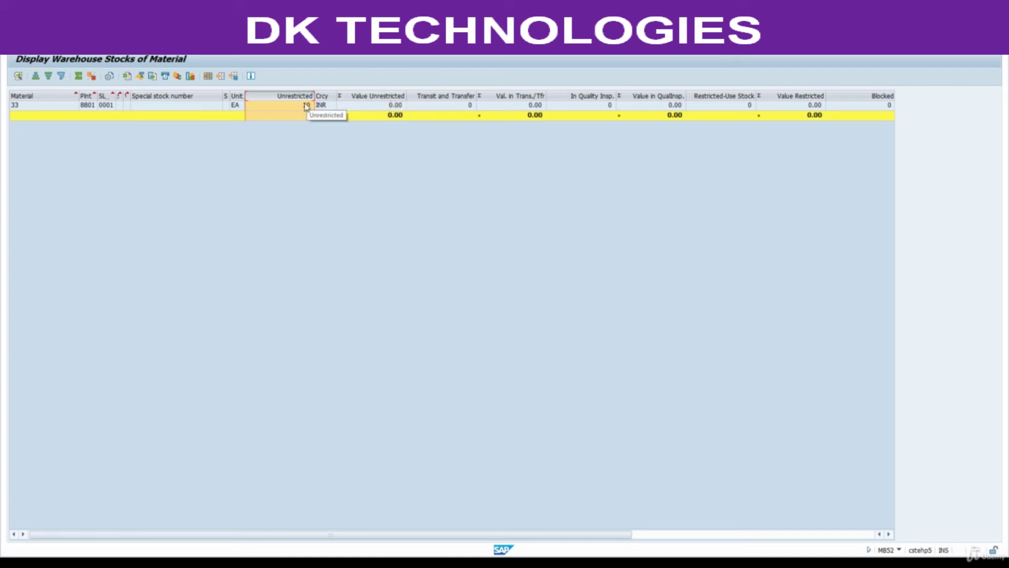
click(379, 97)
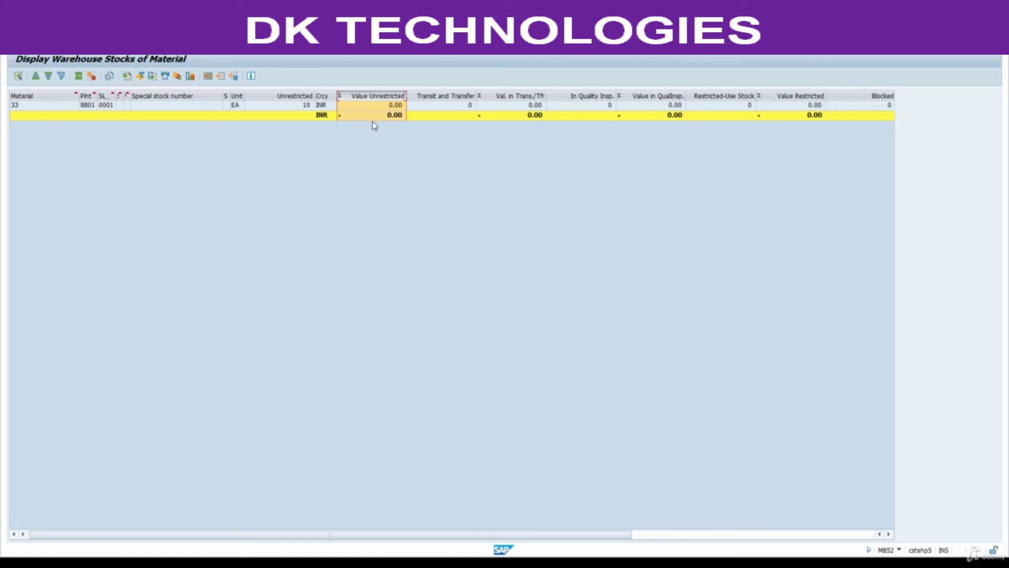
click(294, 98)
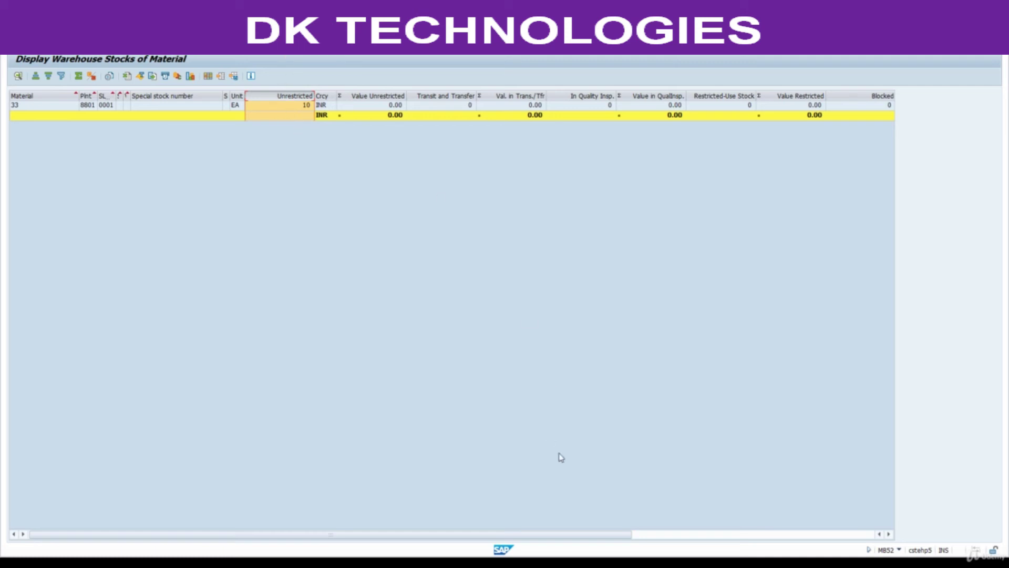
click(622, 552)
scroll(448, 390, down, 2)
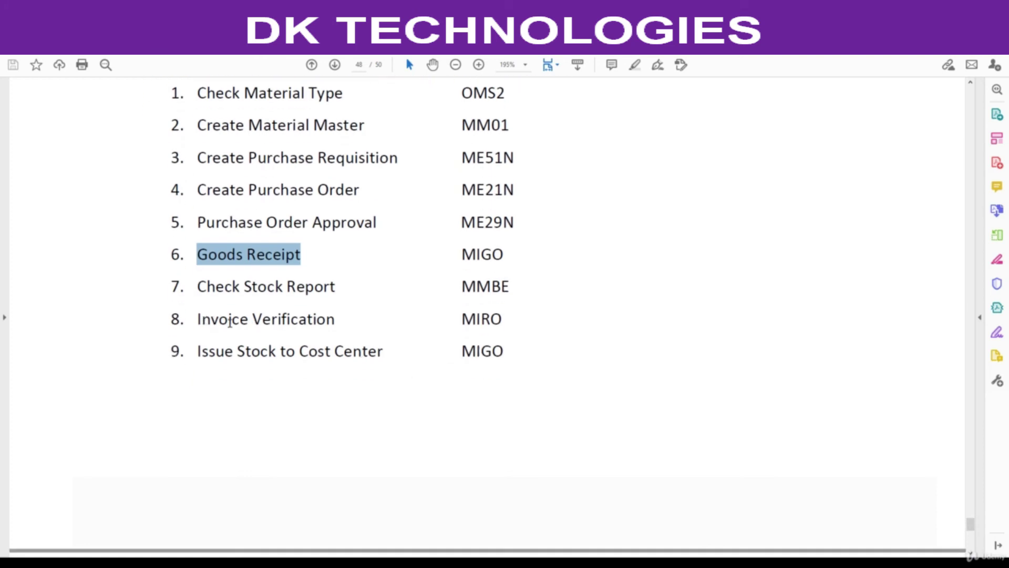
Select the Invoice Verification transaction code MIRO in the PDF
drag(462, 319, 538, 318)
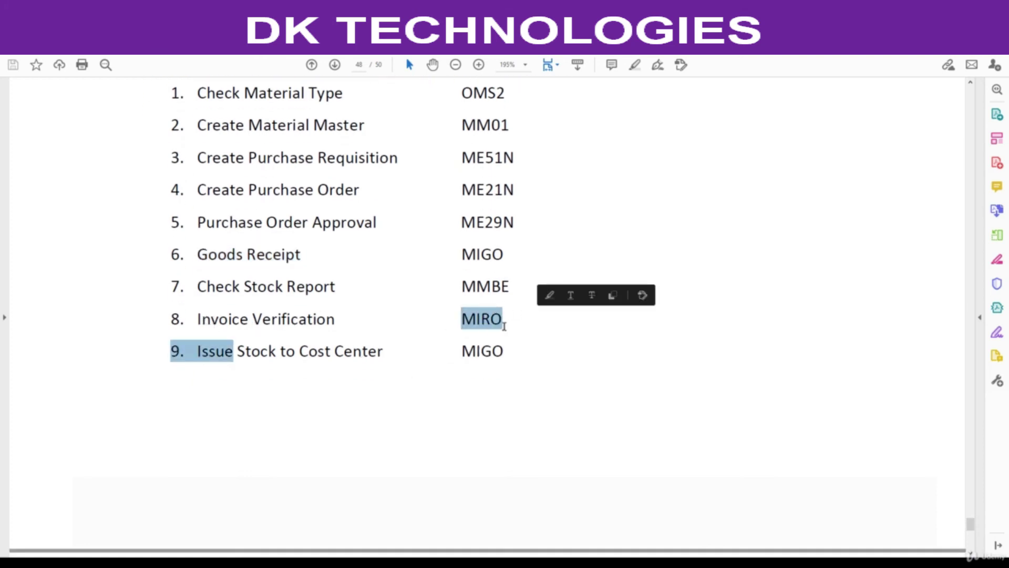
drag(462, 318, 503, 321)
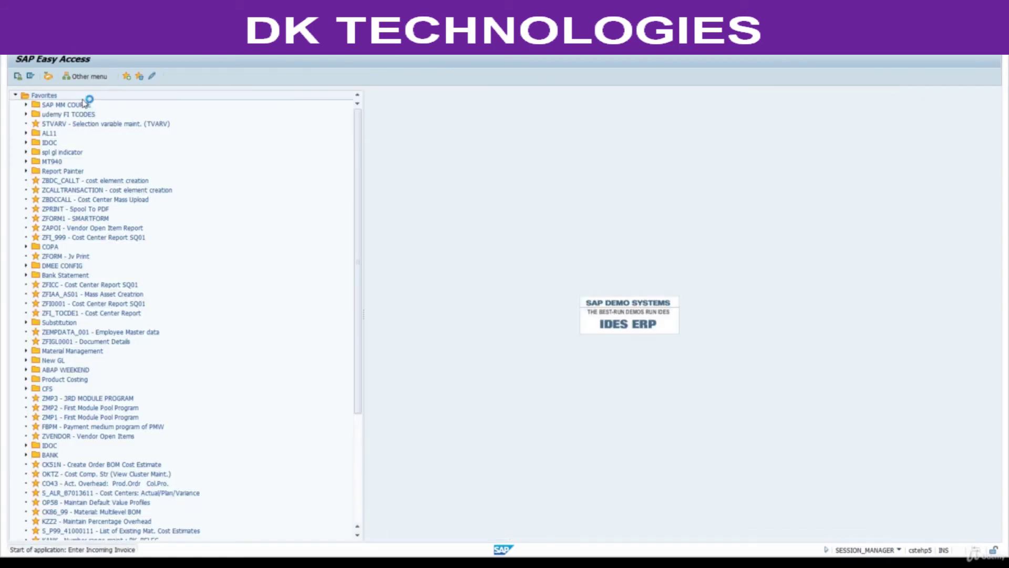
Set the invoice date to 07.11.2020 and load the Case 3 purchase order by pasting its number
click(90, 141)
click(99, 153)
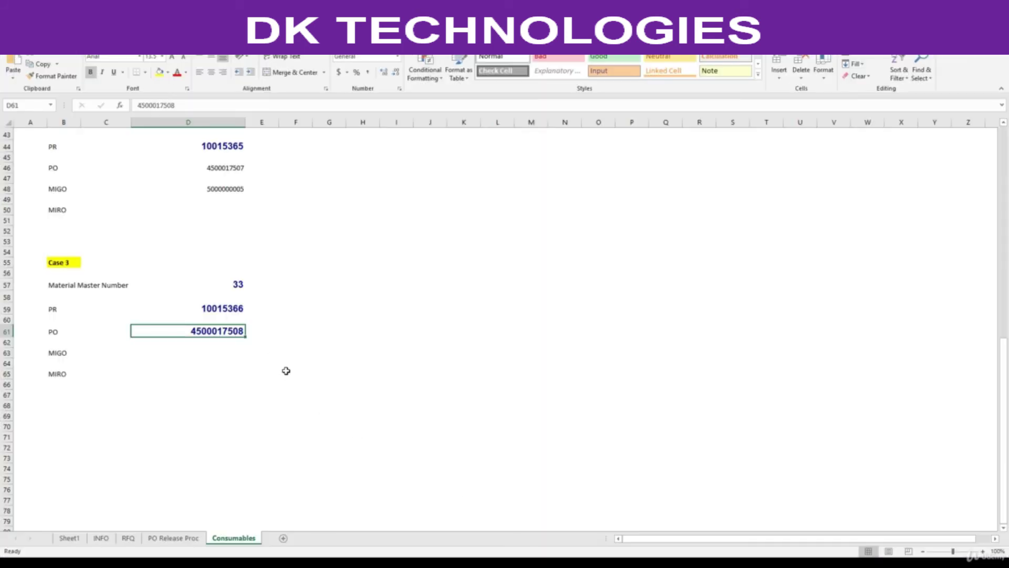
key(ctrl+c)
key(alt+Tab)
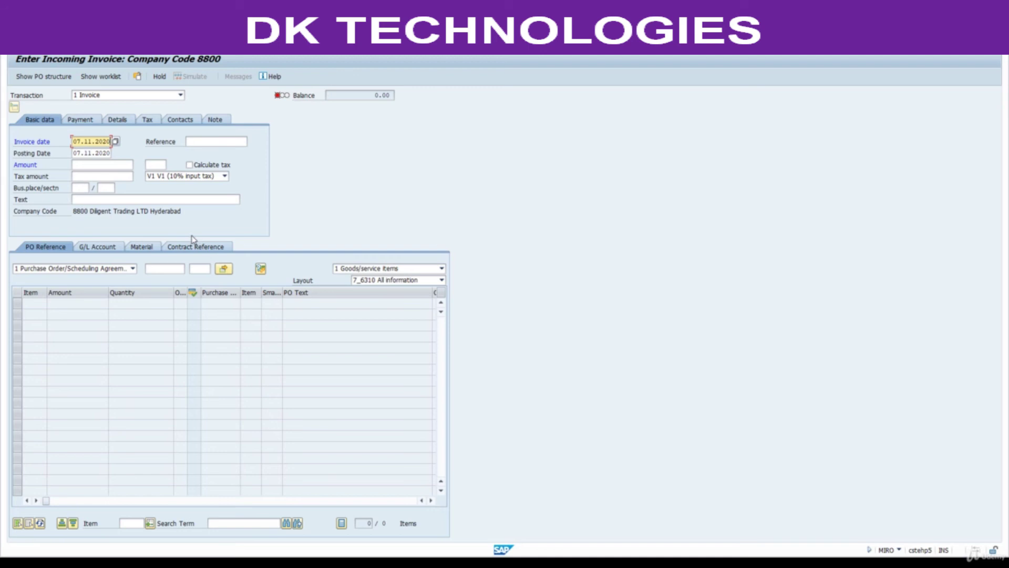
click(161, 270)
key(ctrl+v)
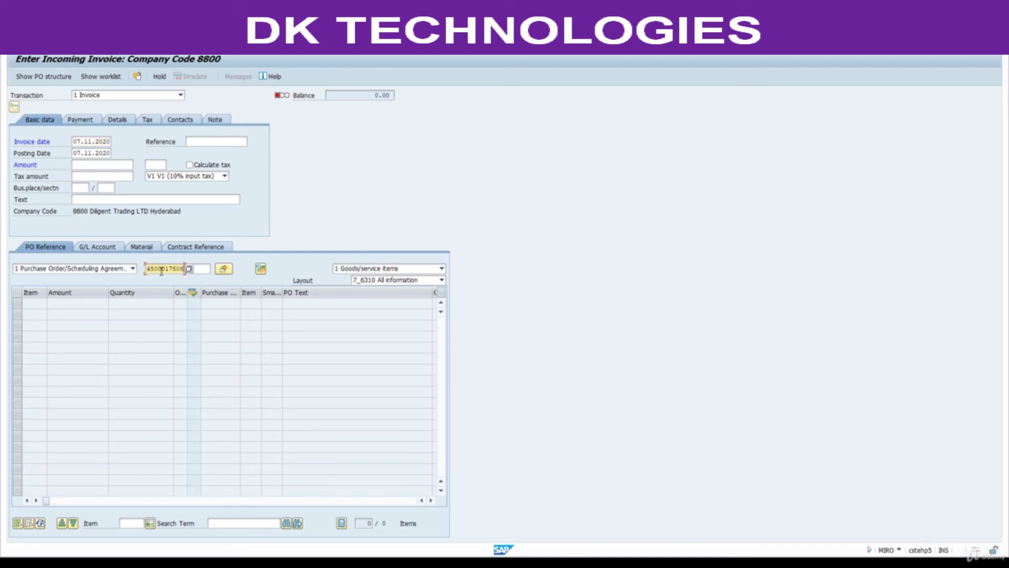
key(Return)
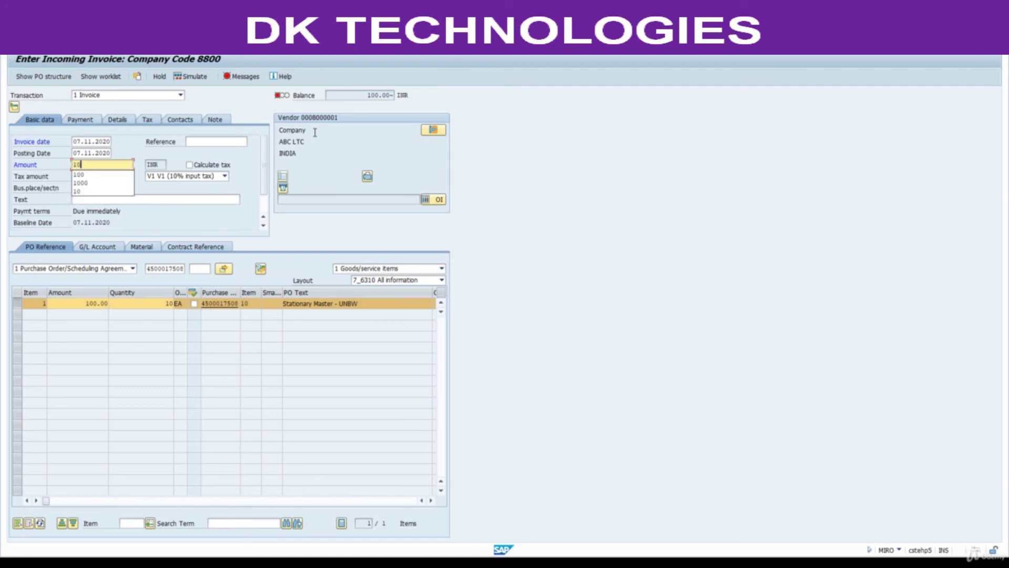
Enter the 100.00 INR amount and set tax code V0 (0% input tax) on the header and item
text(0)
click(225, 175)
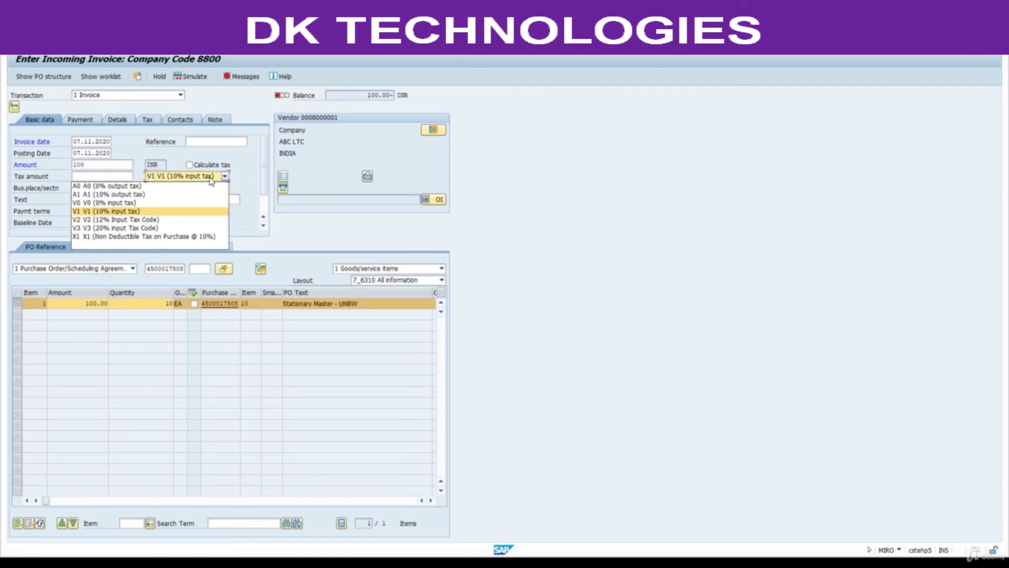
click(168, 202)
key(Return)
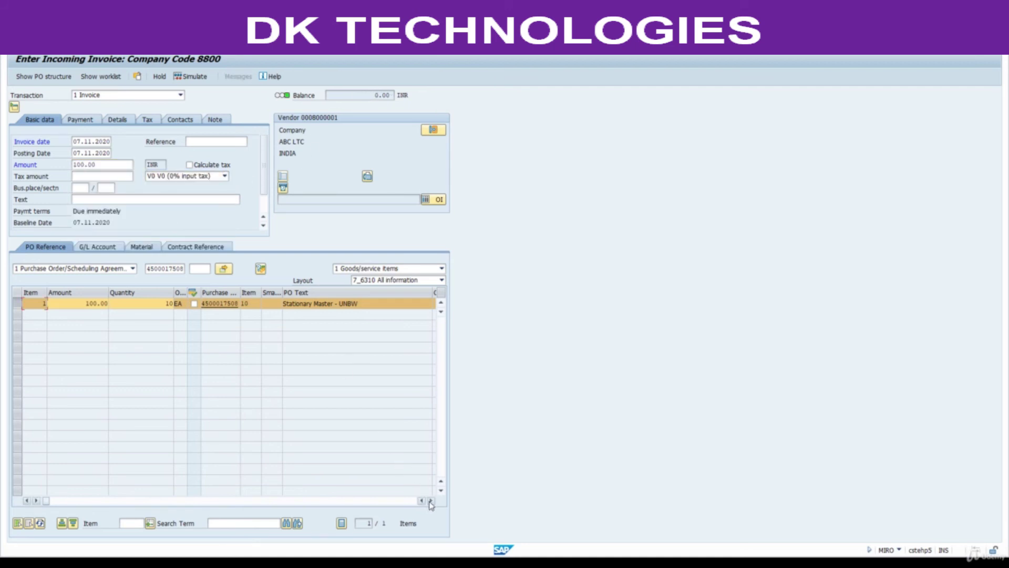
click(431, 500)
click(430, 500)
click(431, 501)
click(431, 501)
click(431, 501)
click(431, 500)
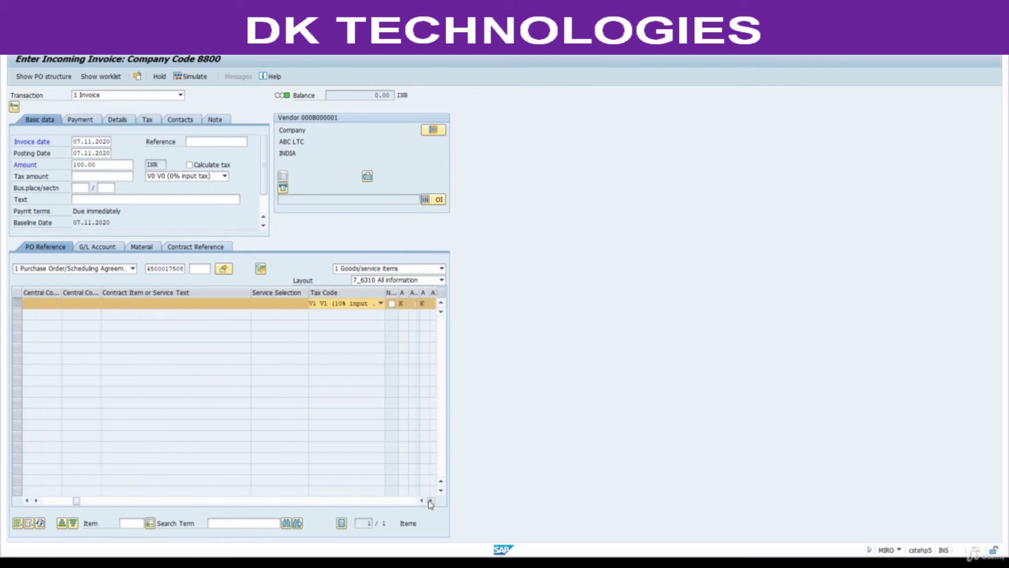
click(431, 501)
click(341, 304)
click(234, 331)
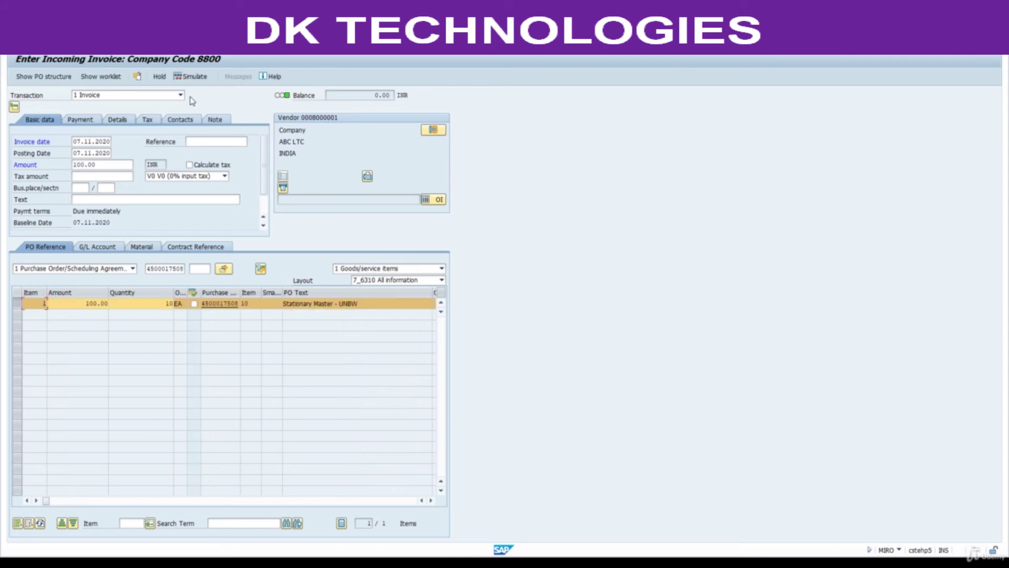
click(191, 76)
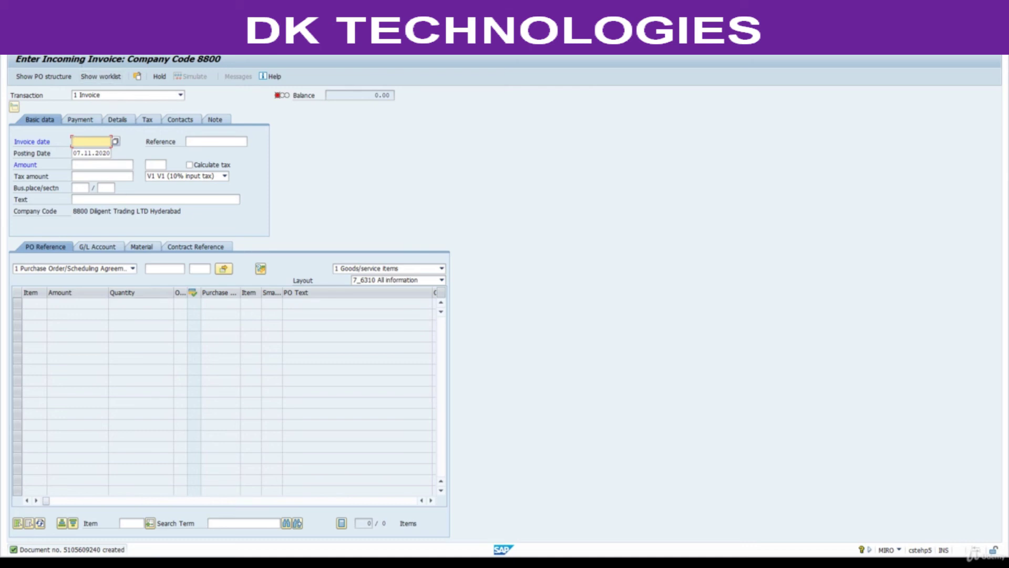
click(39, 48)
click(37, 47)
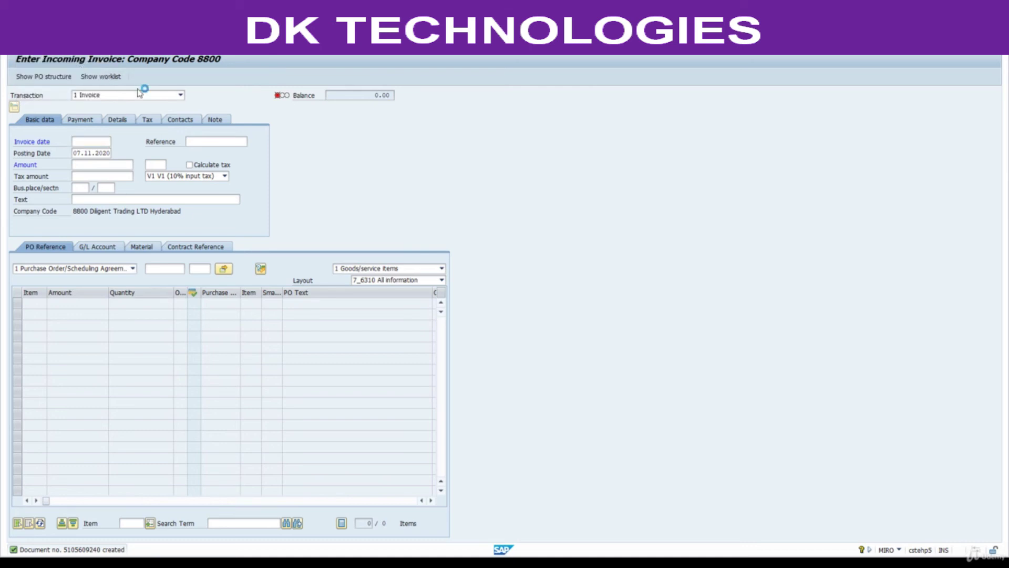
click(121, 76)
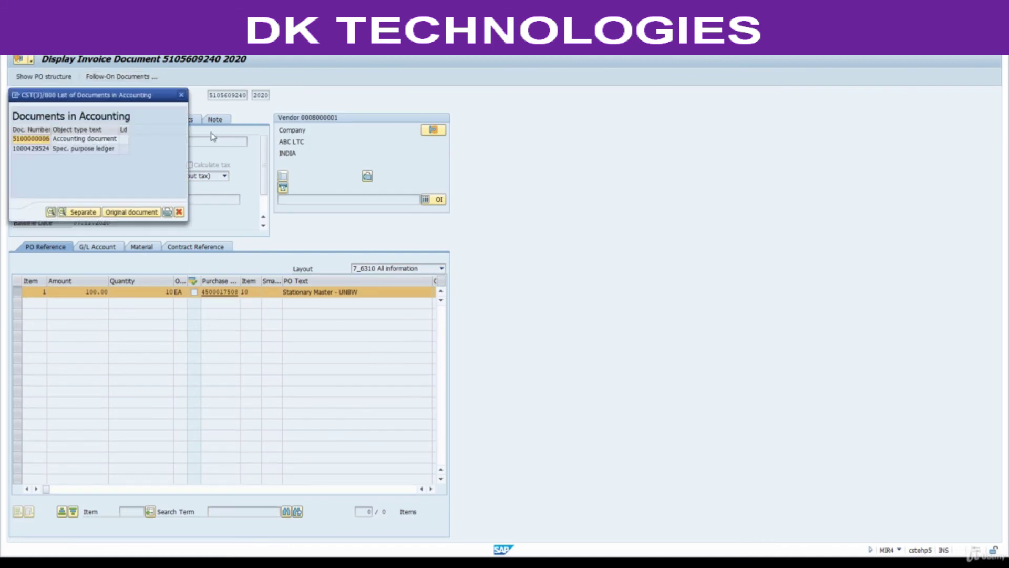
click(41, 140)
double_click(41, 141)
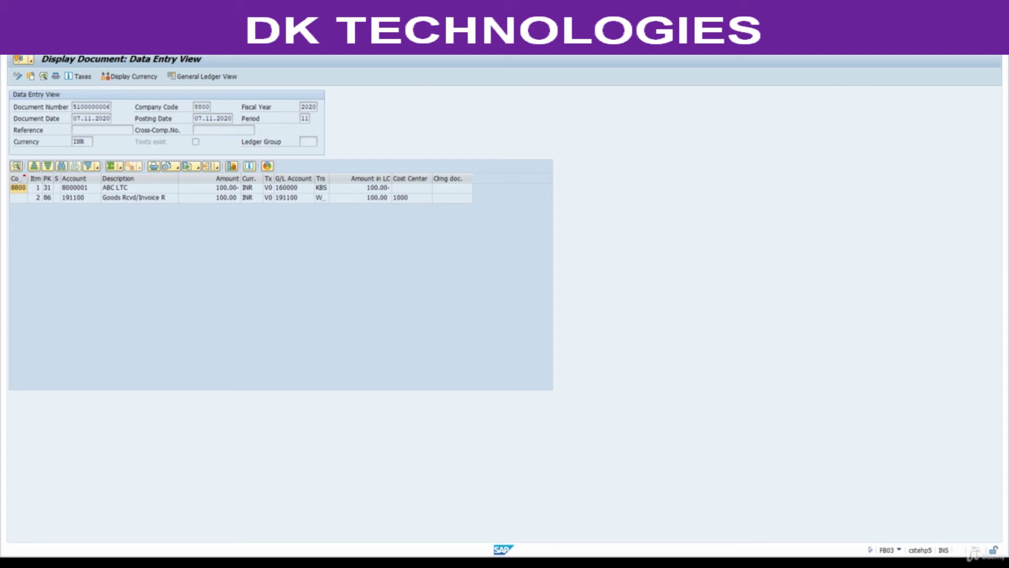
key(F3)
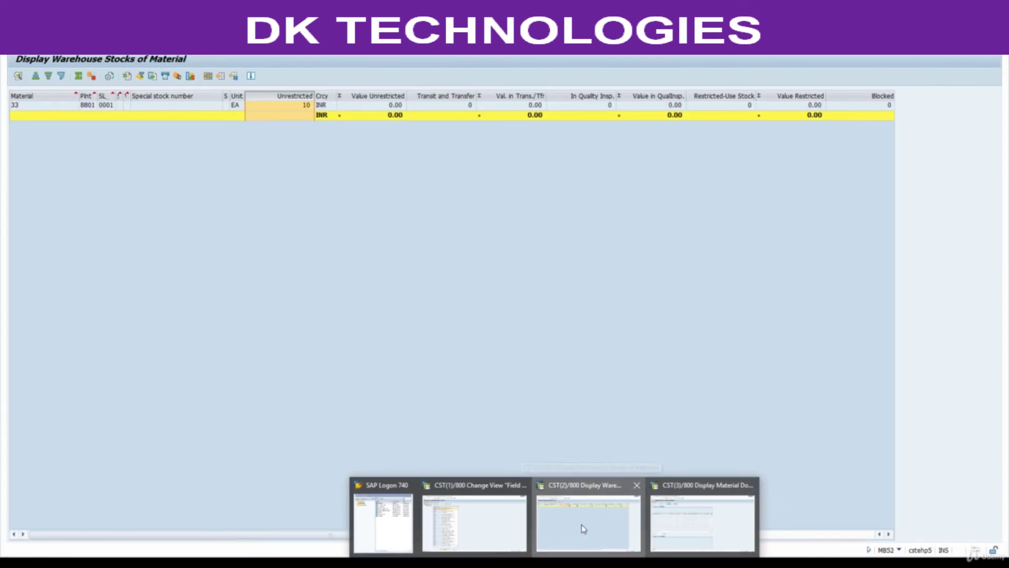
In the MIGO window, switch the action to Goods Issue with movement type 201
click(583, 528)
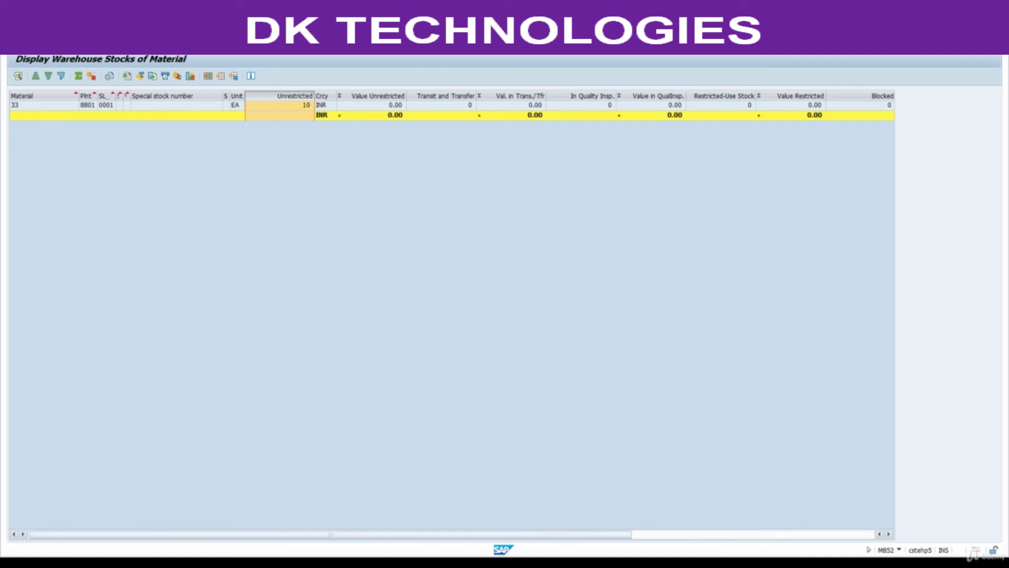
mouse_move(642, 541)
click(703, 524)
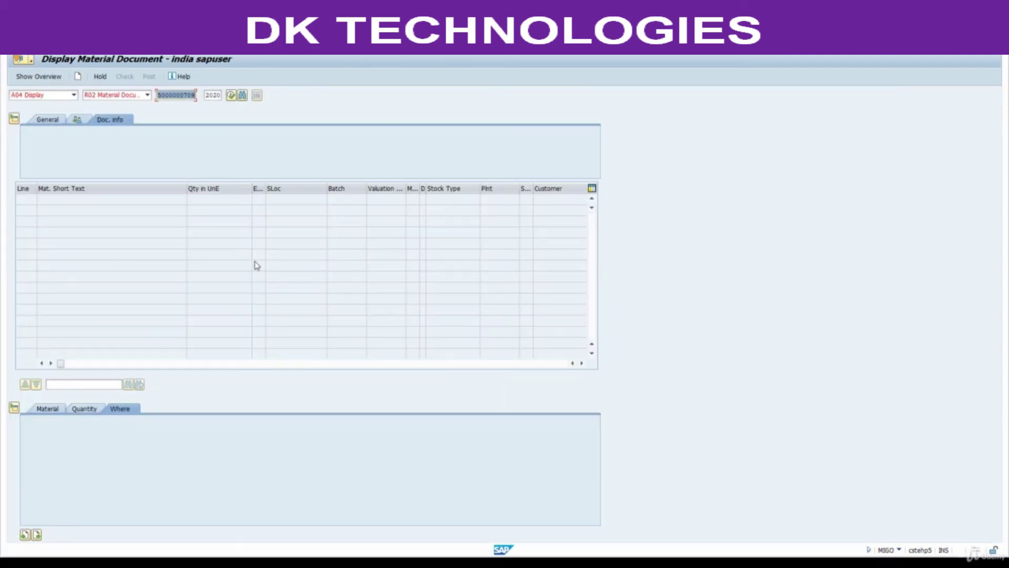
click(74, 95)
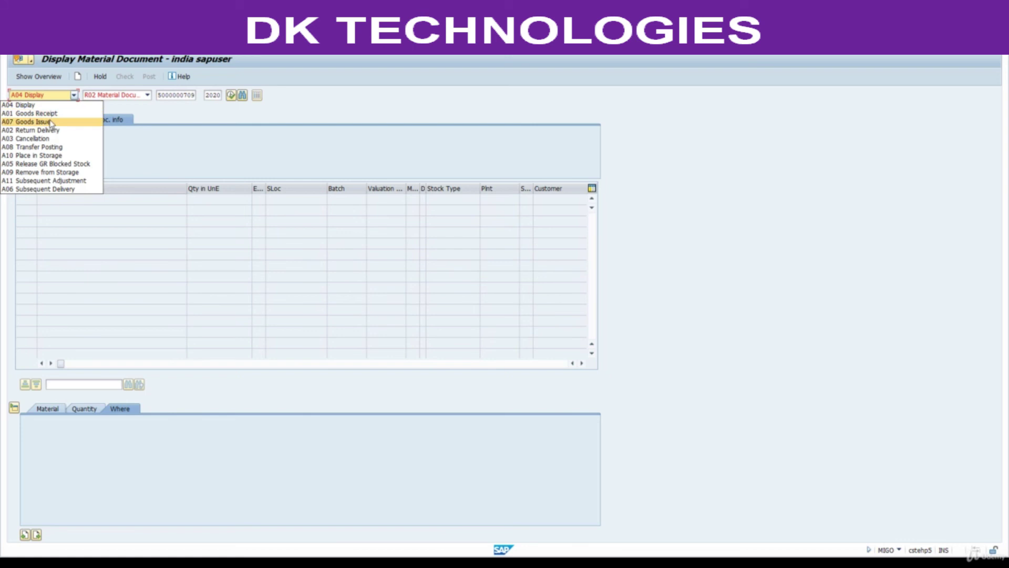
click(51, 121)
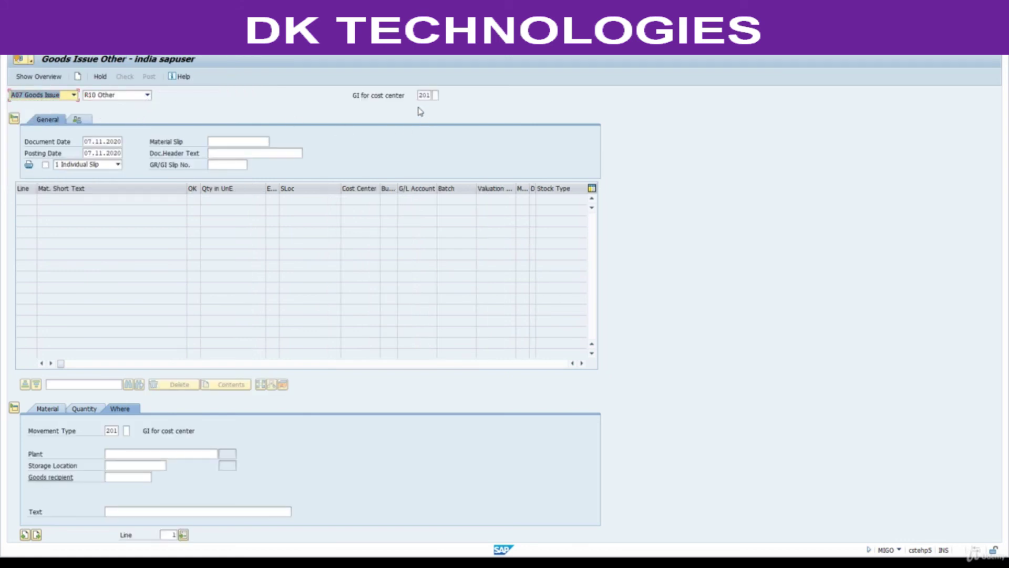
drag(421, 96, 463, 98)
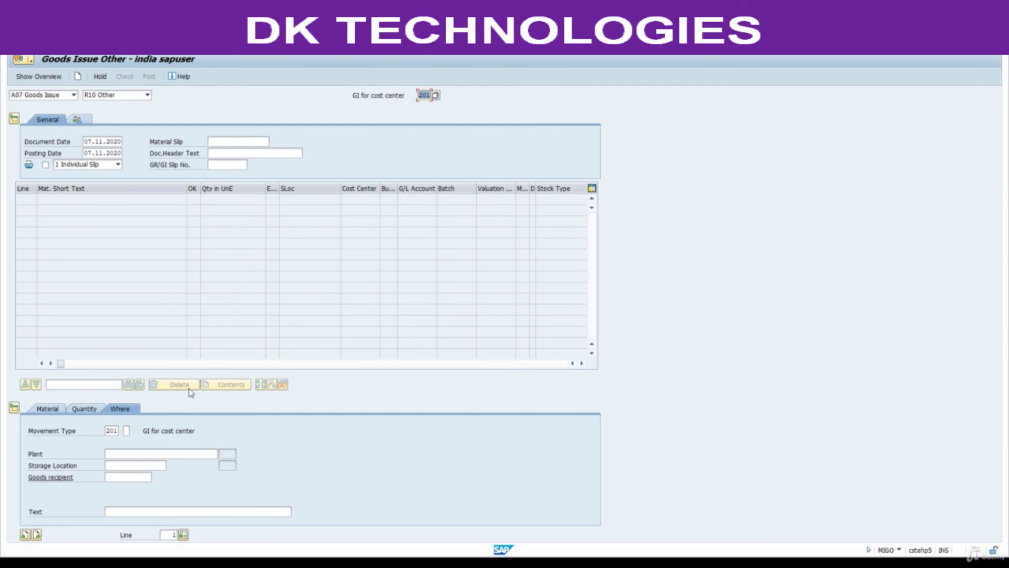
Add item 1: material 33, quantity 2 EA, storage location 0001 Finished Goods
click(120, 453)
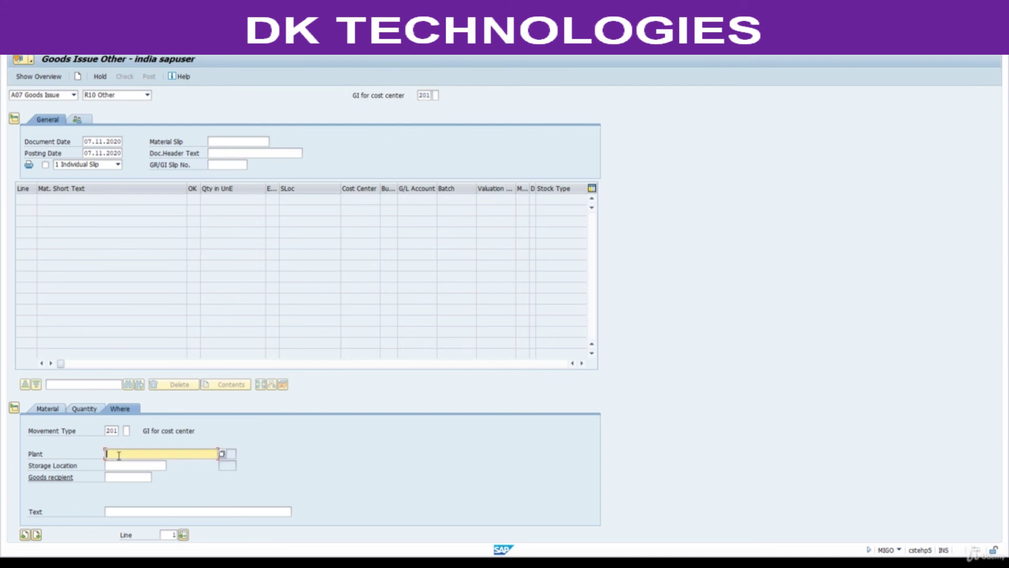
click(61, 412)
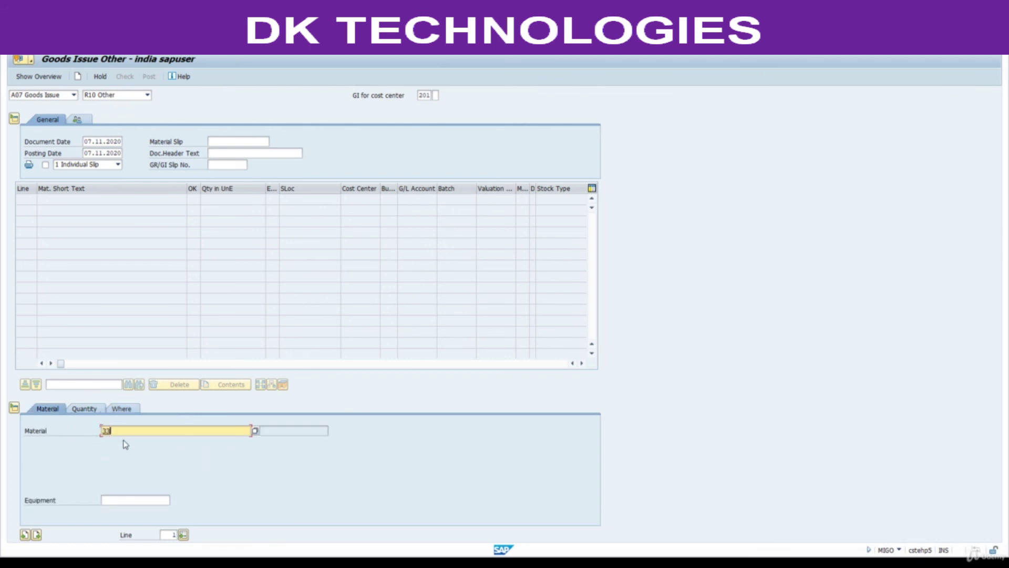
text(33)
click(87, 409)
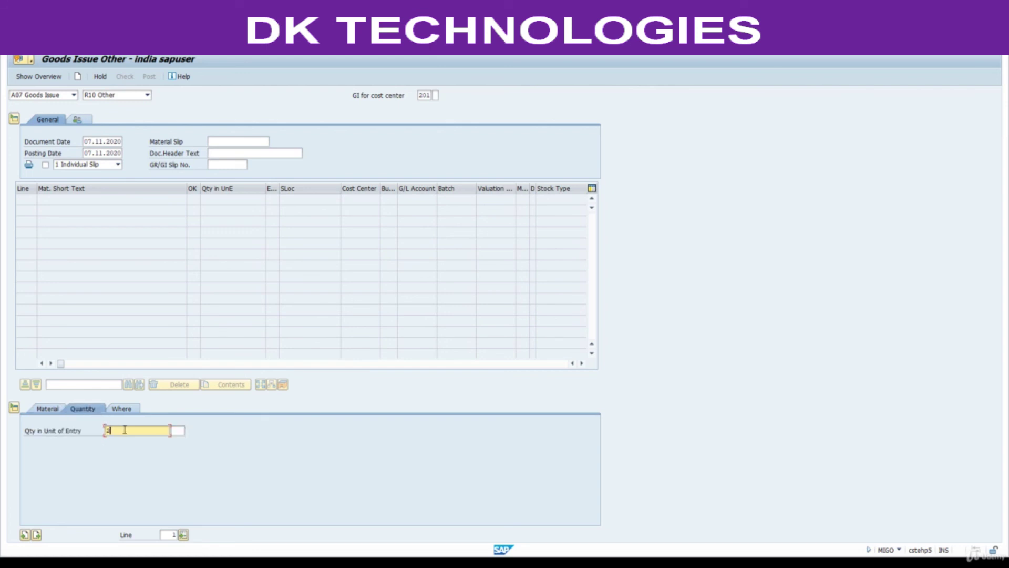
text(2)
key(Return)
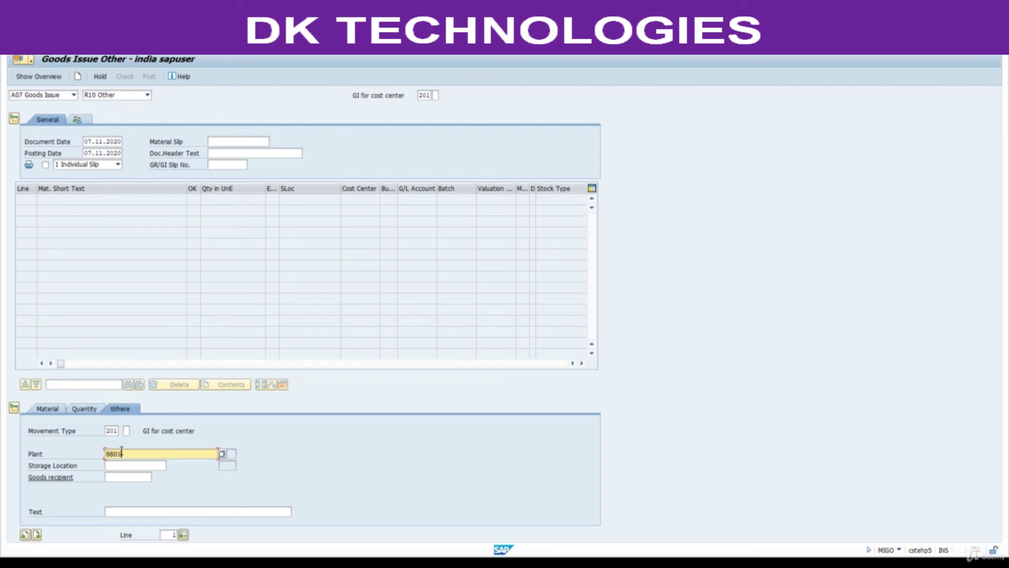
click(125, 465)
text(00)
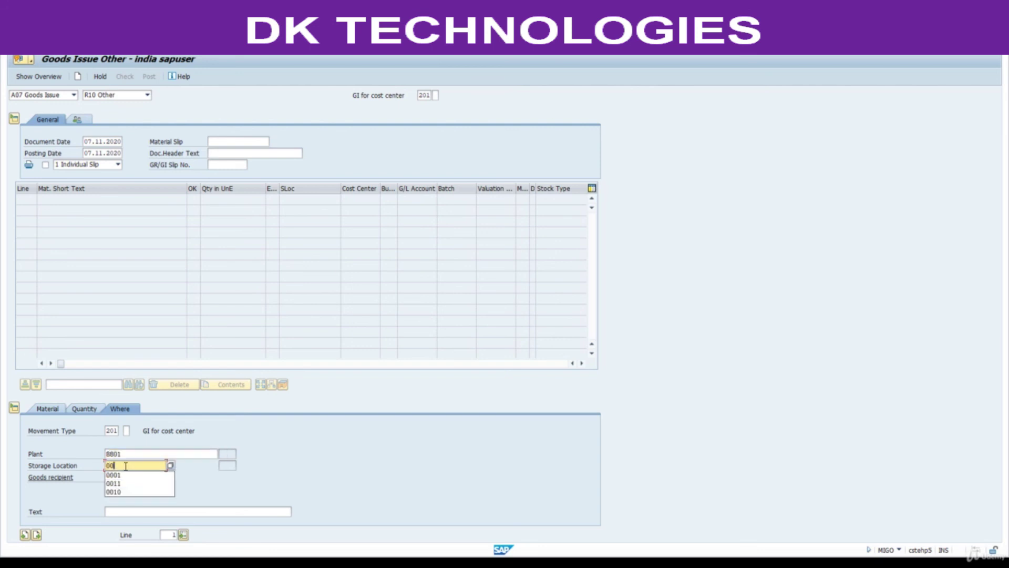
text(01)
key(Return)
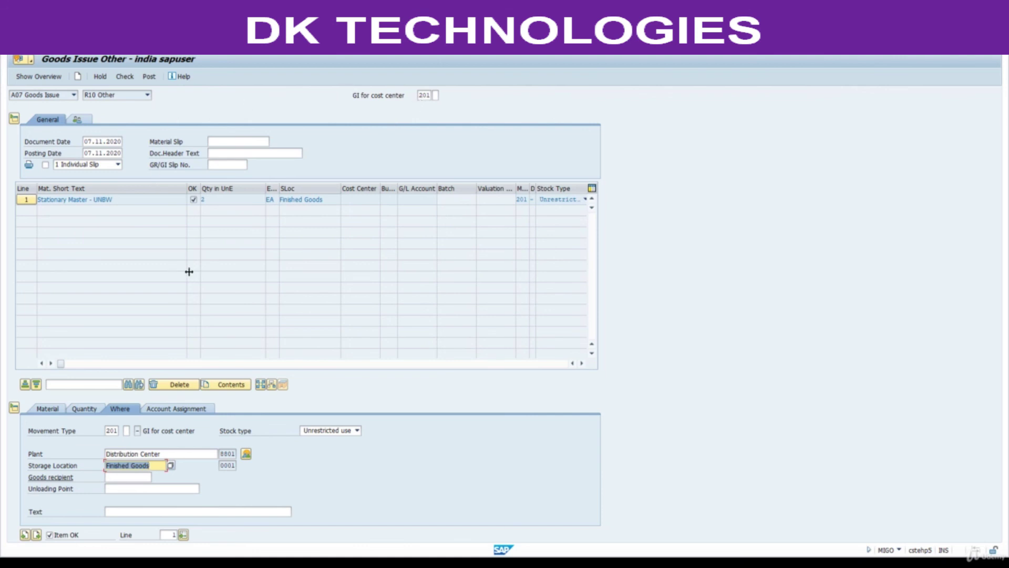
Assign the item to cost center 2000 (Marketing), pasted from the Excel reference sheet
click(178, 410)
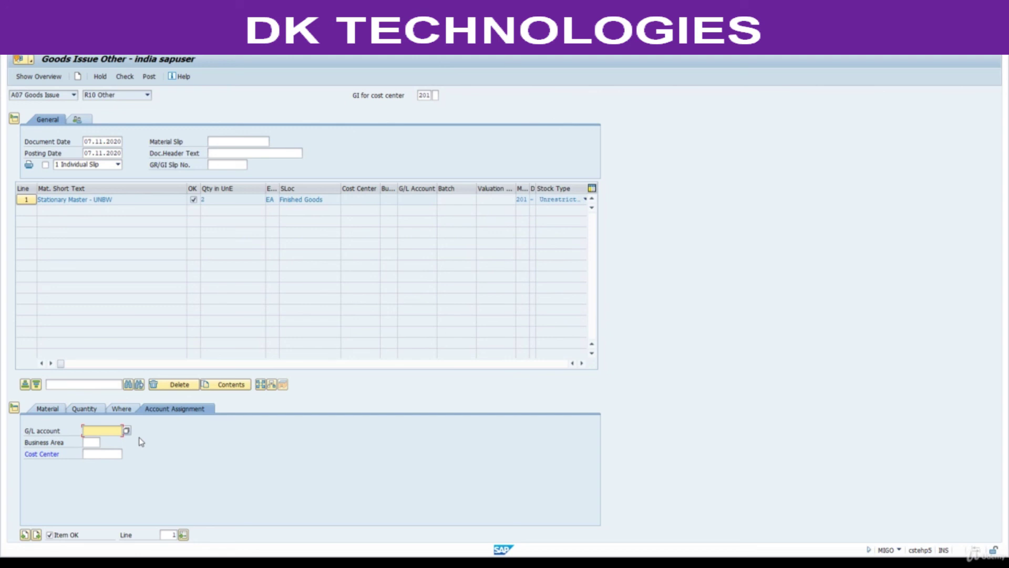
click(105, 455)
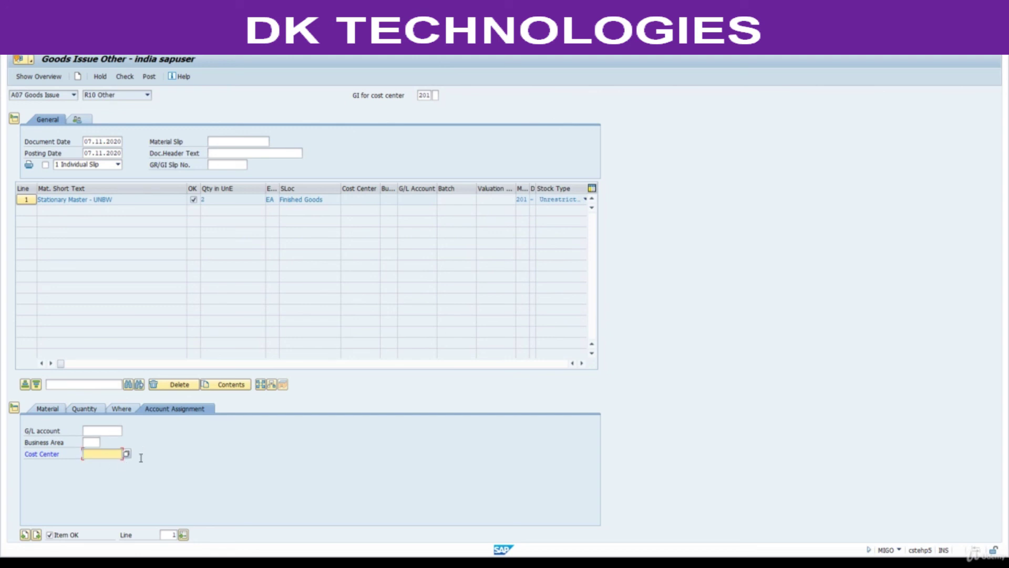
key(alt+Tab)
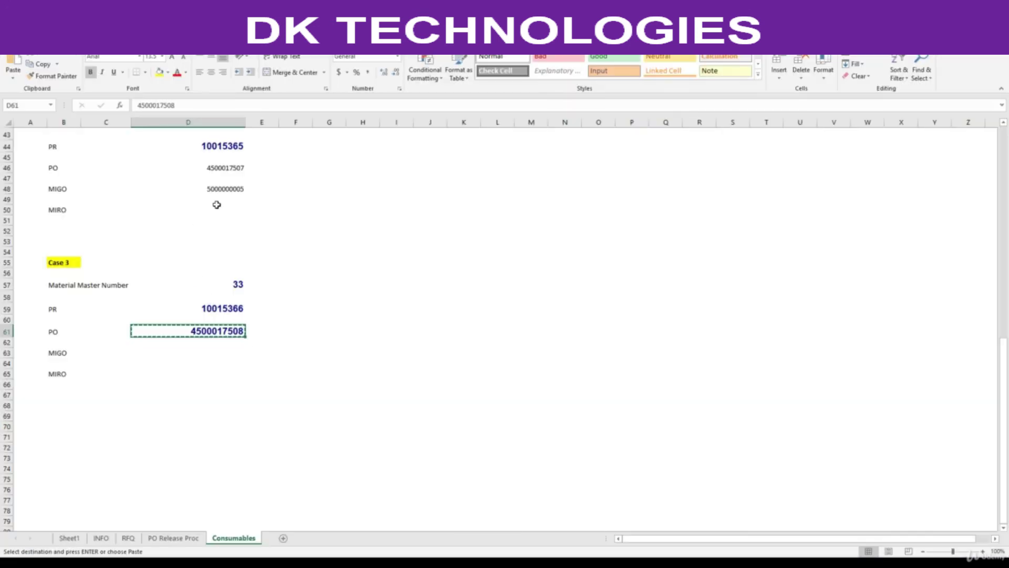
scroll(216, 203, up, 10)
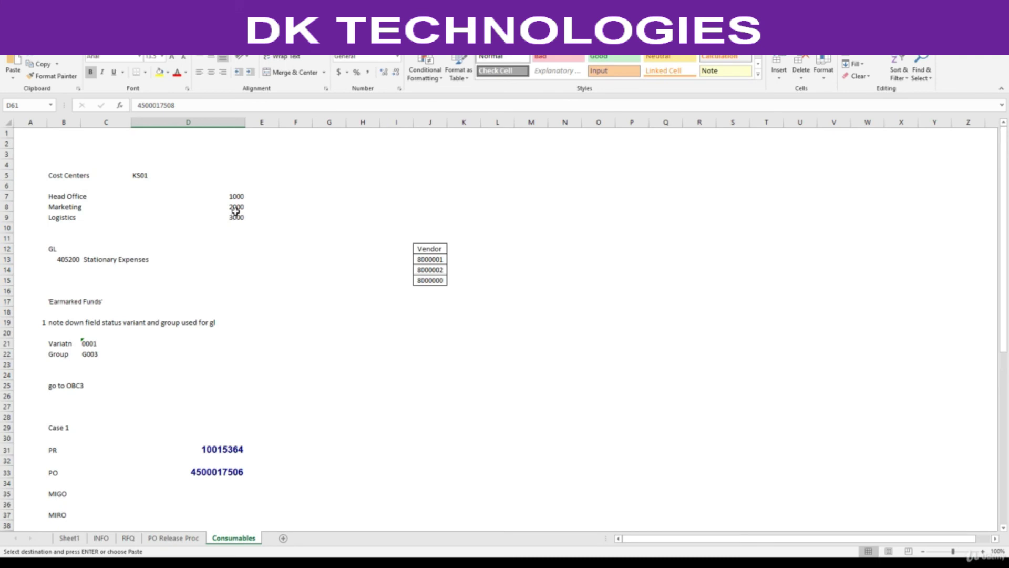
click(236, 210)
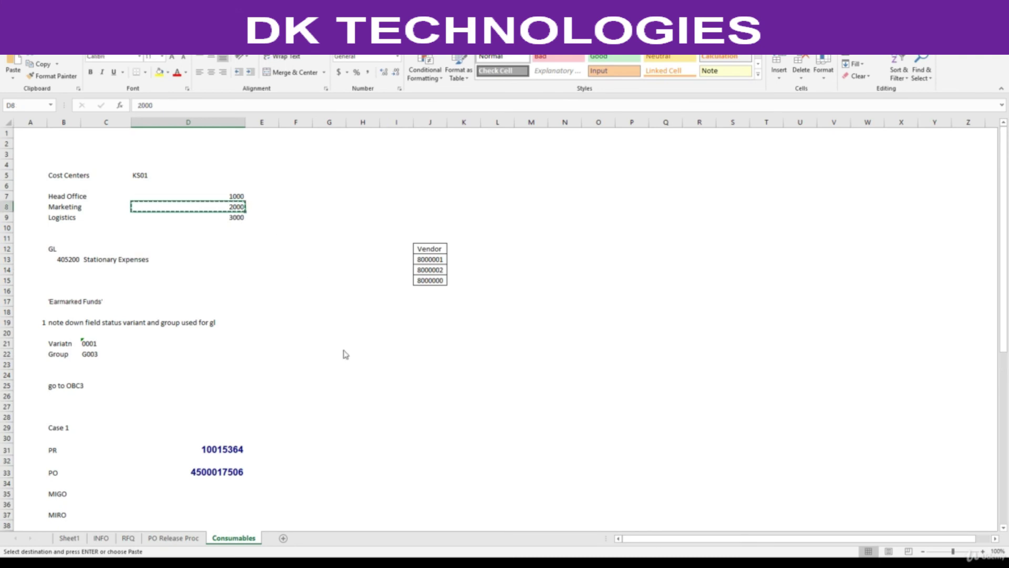
key(alt+Tab)
key(ctrl+v)
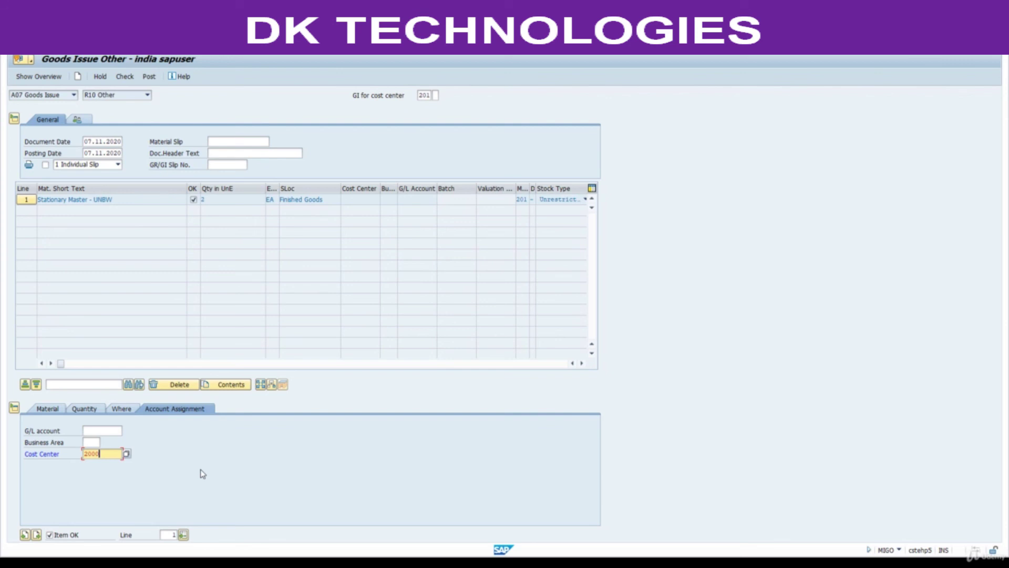
key(Return)
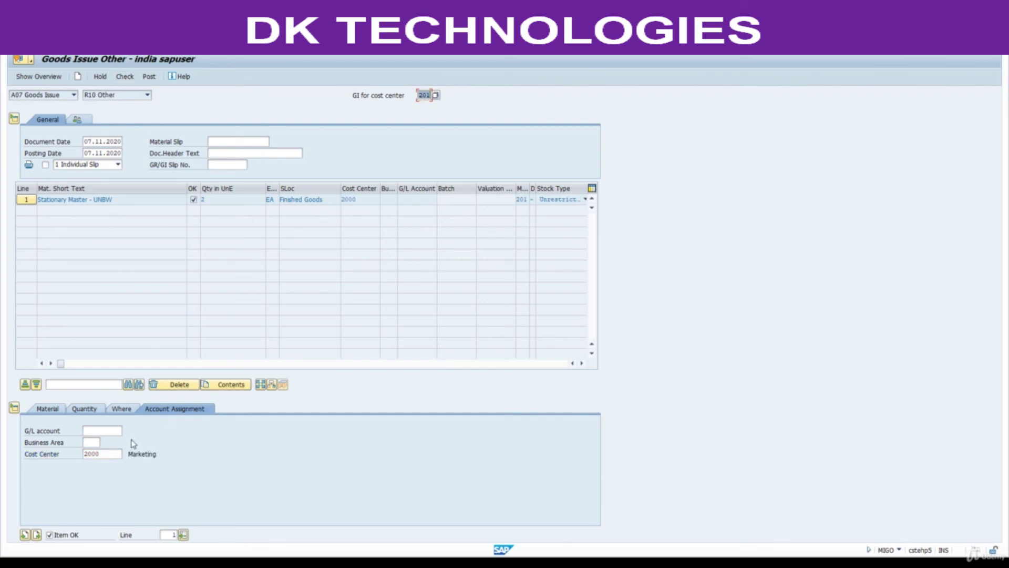
Set the item's G/L account to 405200 Stationary Expenses, copied from the spreadsheet
click(107, 430)
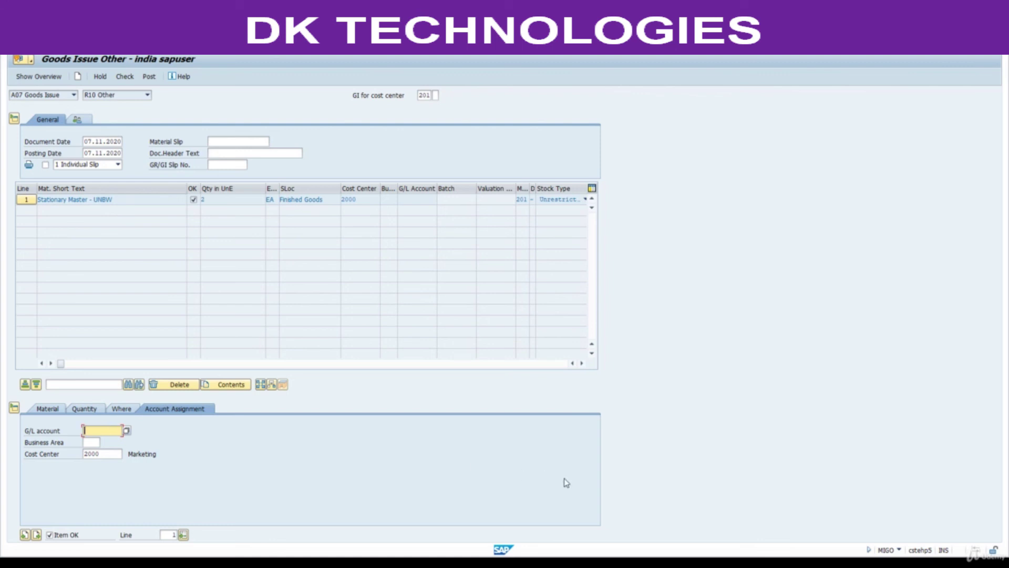
key(alt+Tab)
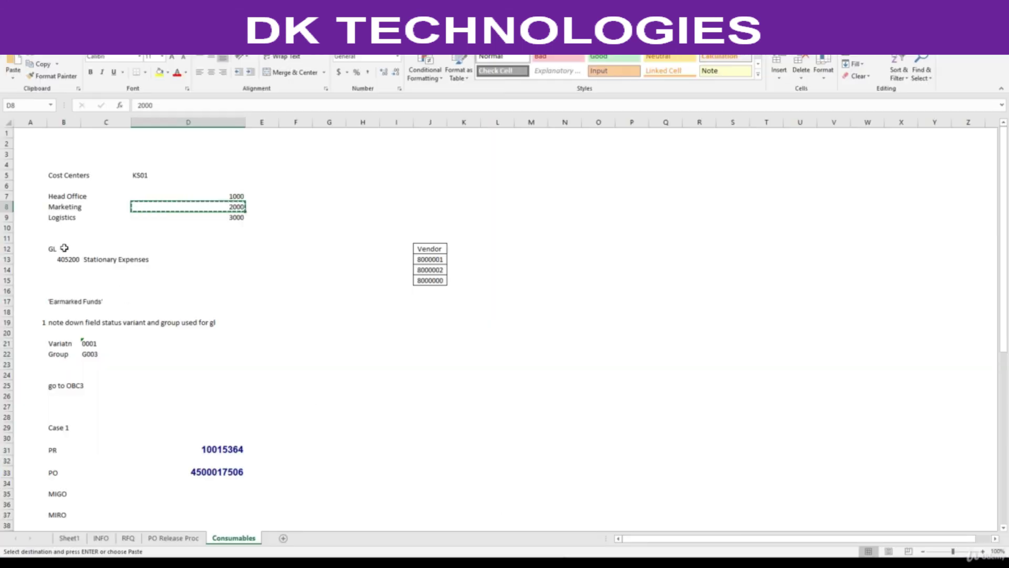
click(62, 259)
key(ctrl+c)
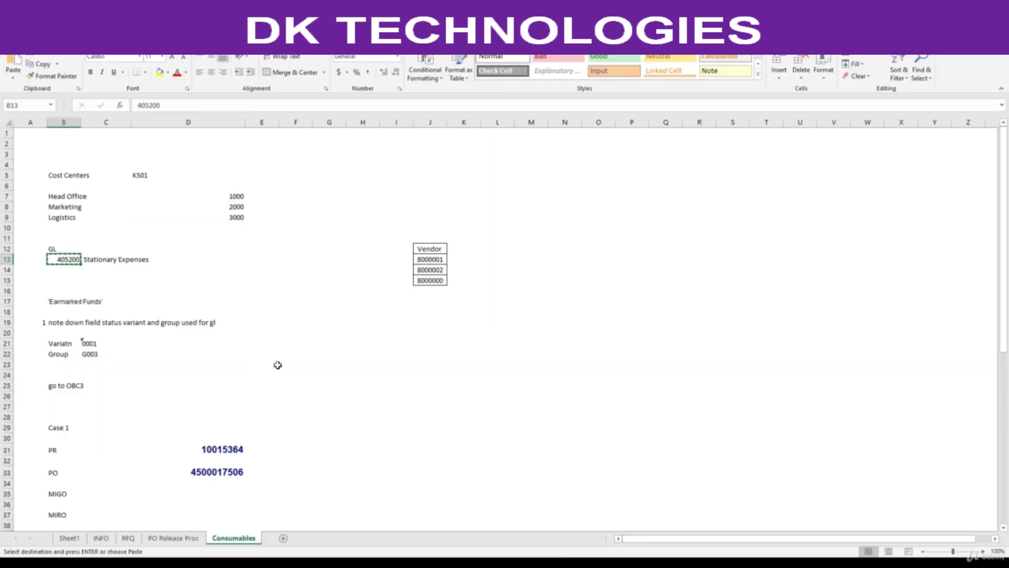
key(alt+Tab)
key(ctrl+v)
key(Return)
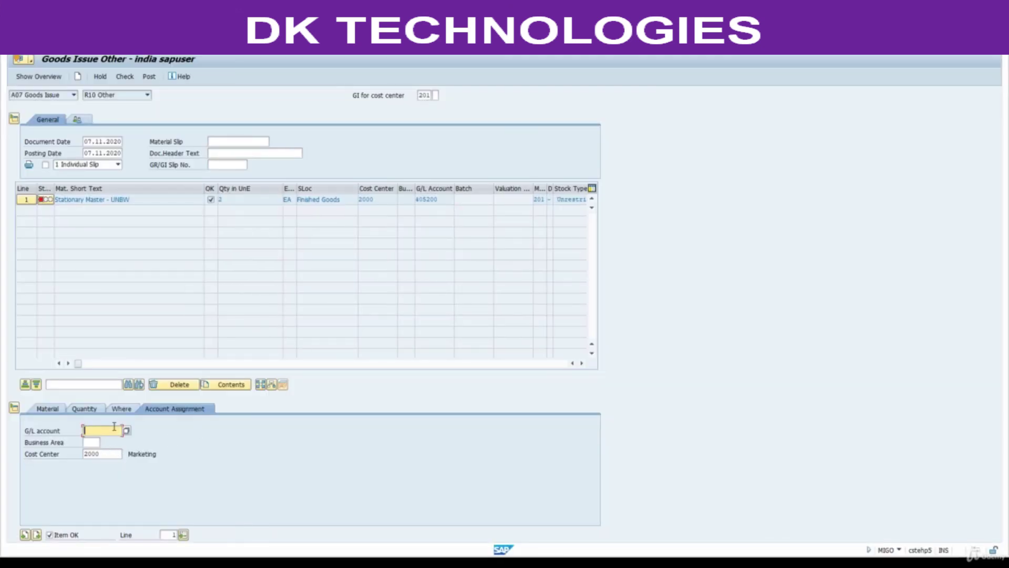
click(124, 77)
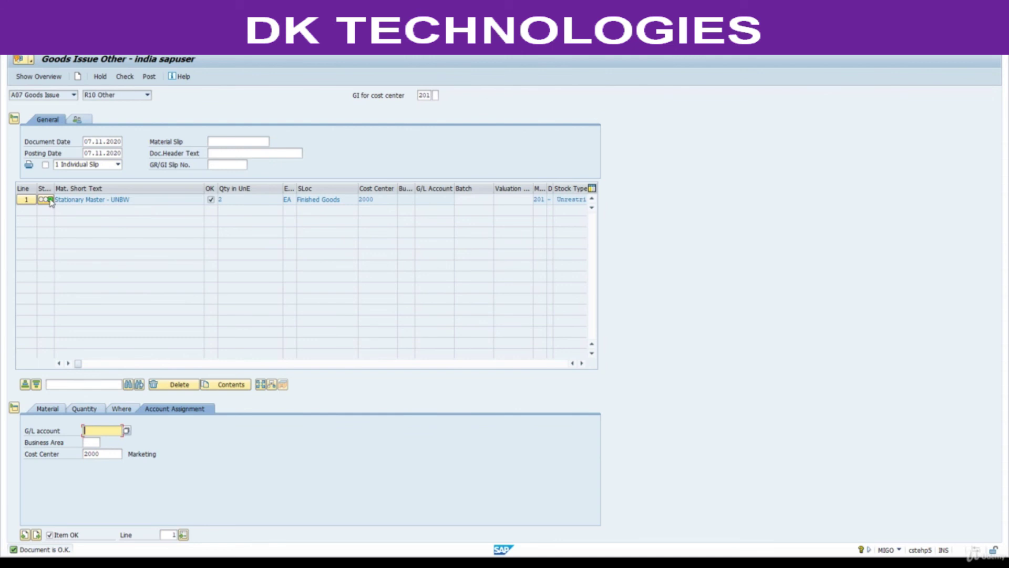
click(150, 77)
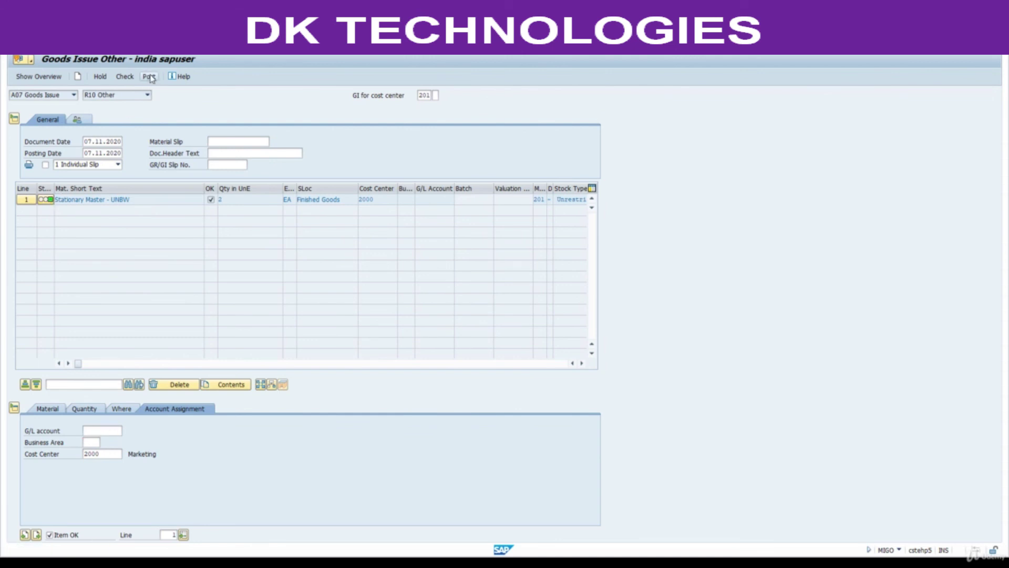
click(74, 96)
click(56, 118)
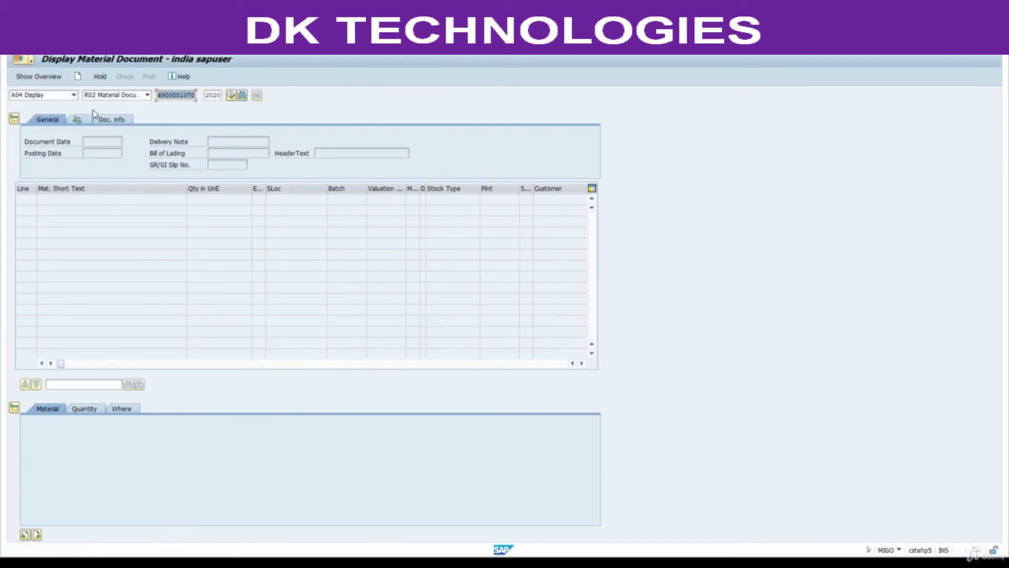
click(113, 120)
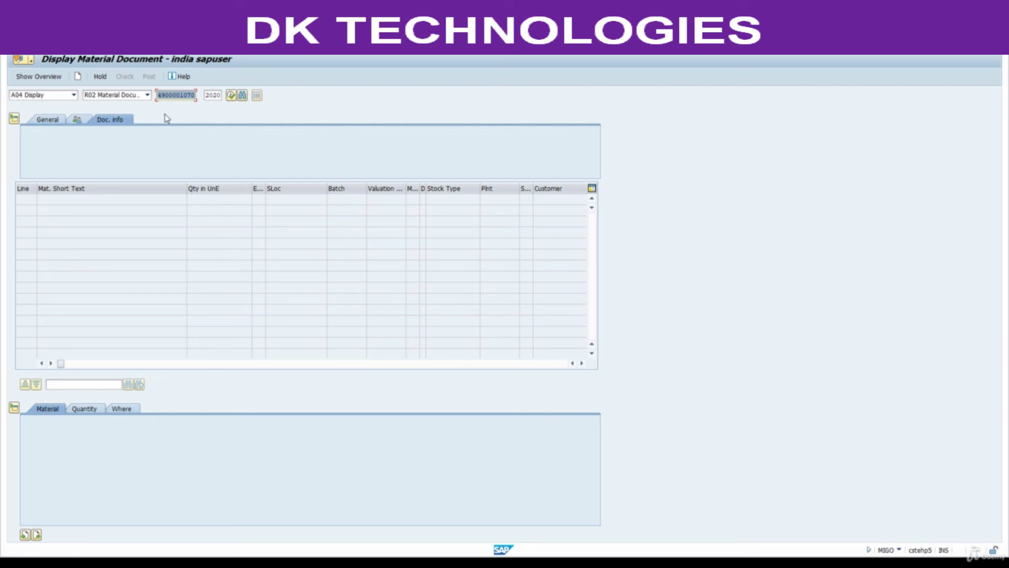
key(Return)
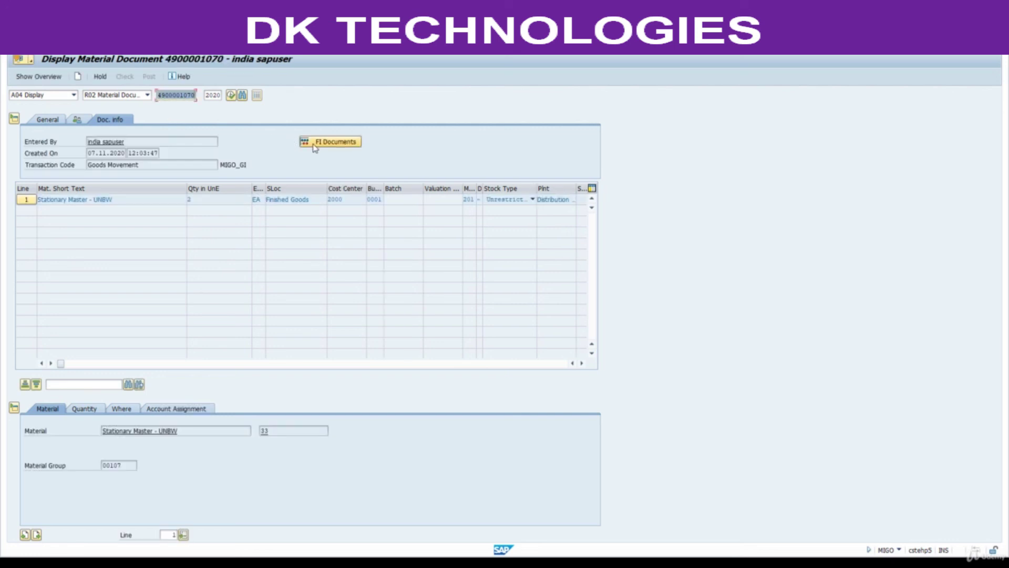
click(314, 143)
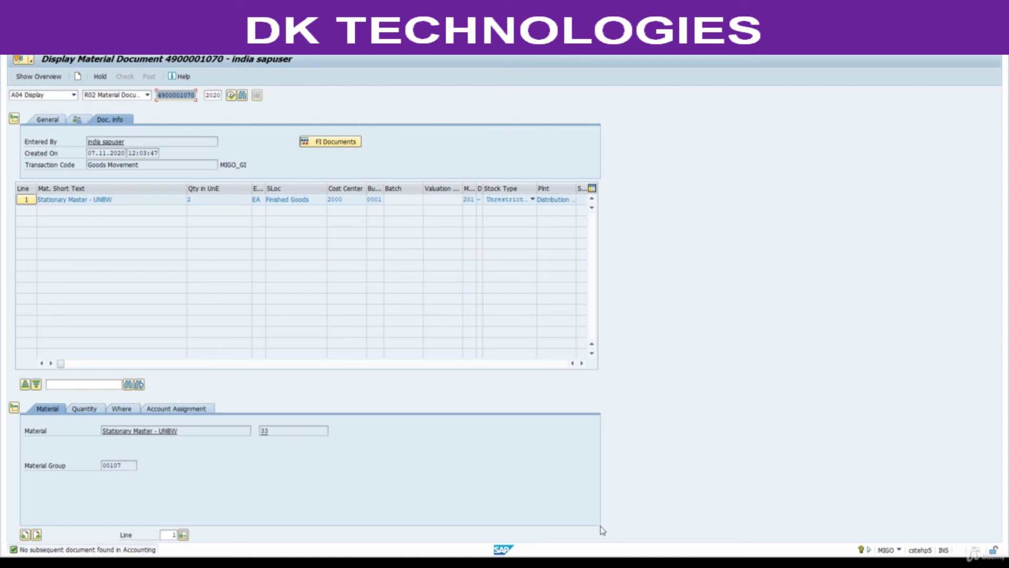
Rerun MB52 for material 33, plant 8801, confirming unrestricted stock dropped to 8 EA
mouse_move(578, 560)
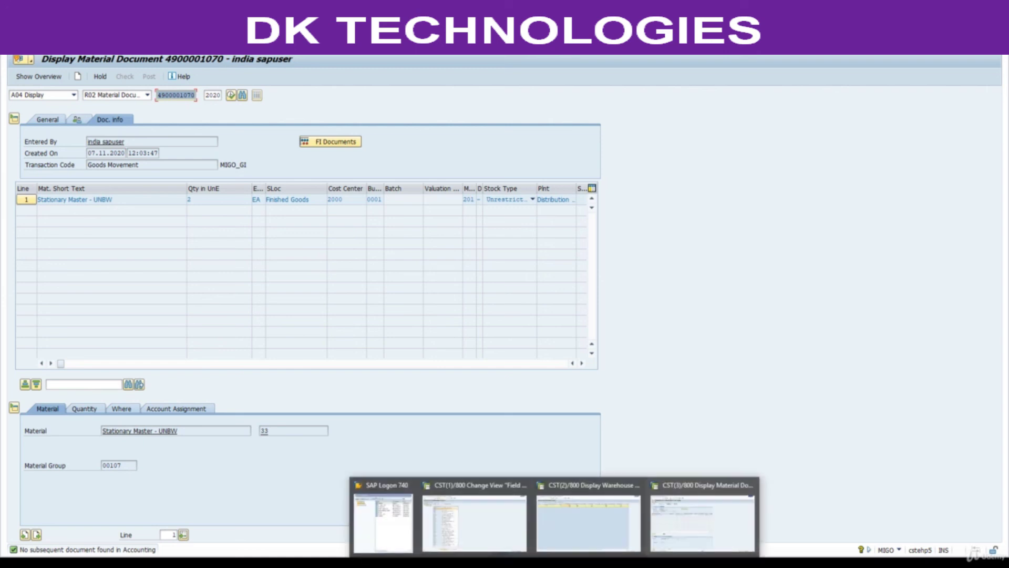
click(572, 531)
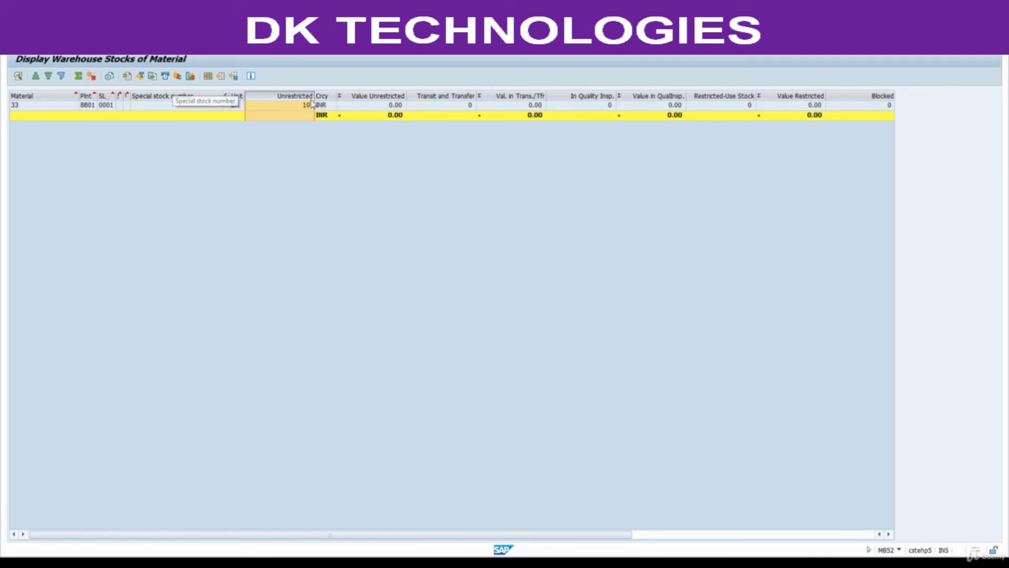
key(F3)
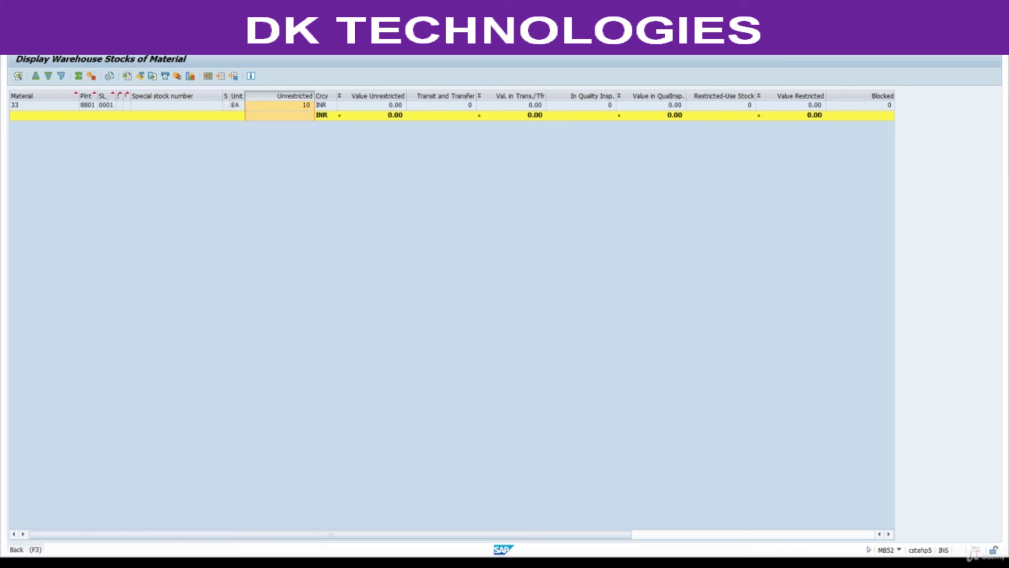
click(18, 76)
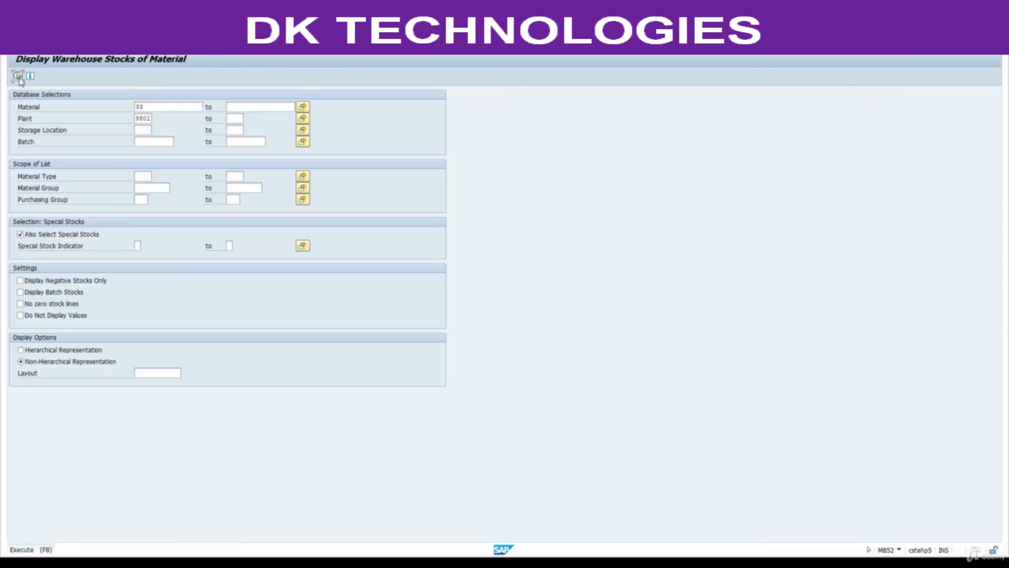
click(303, 107)
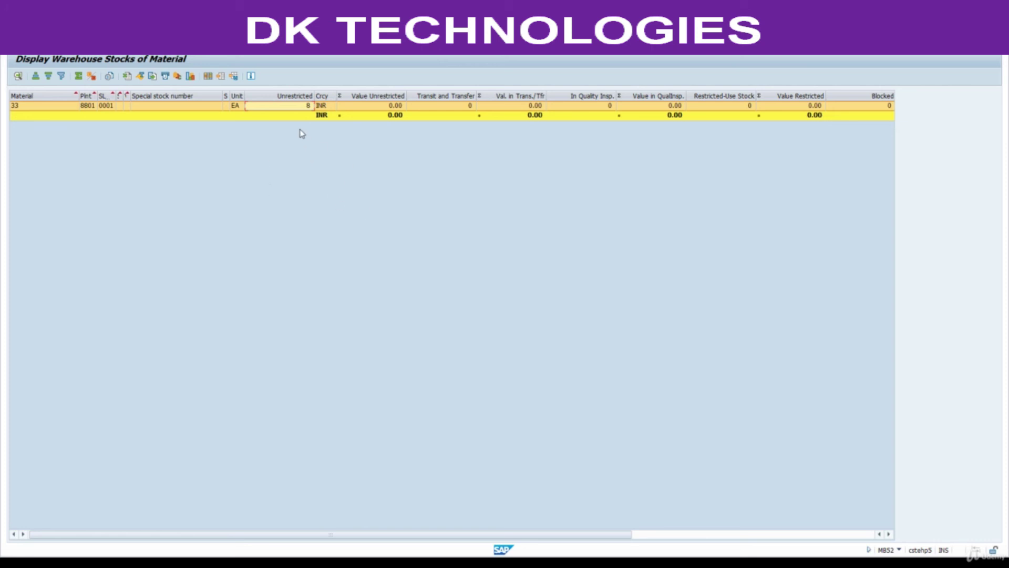
click(293, 99)
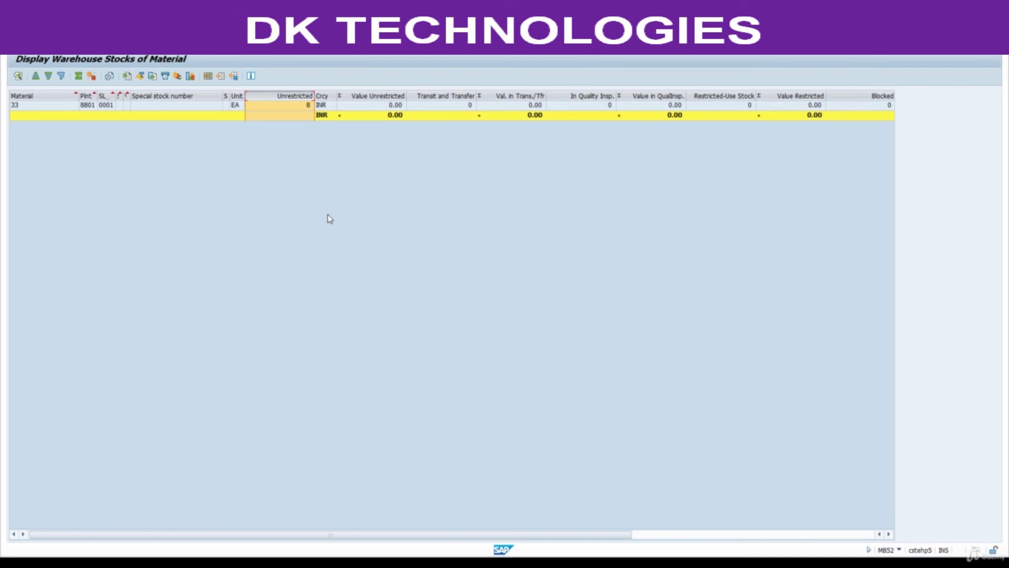
key(alt+Tab)
scroll(470, 407, down, 8)
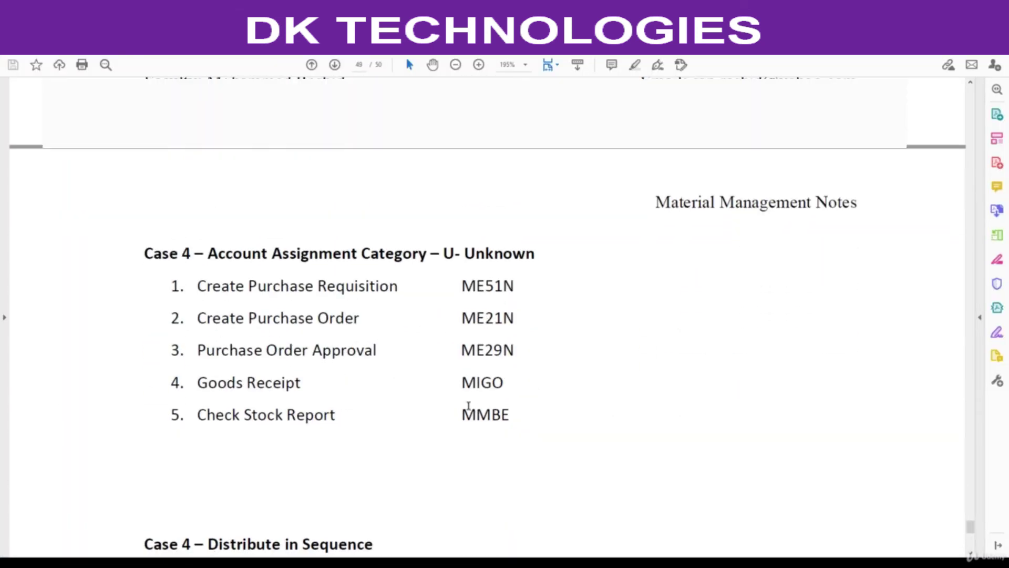